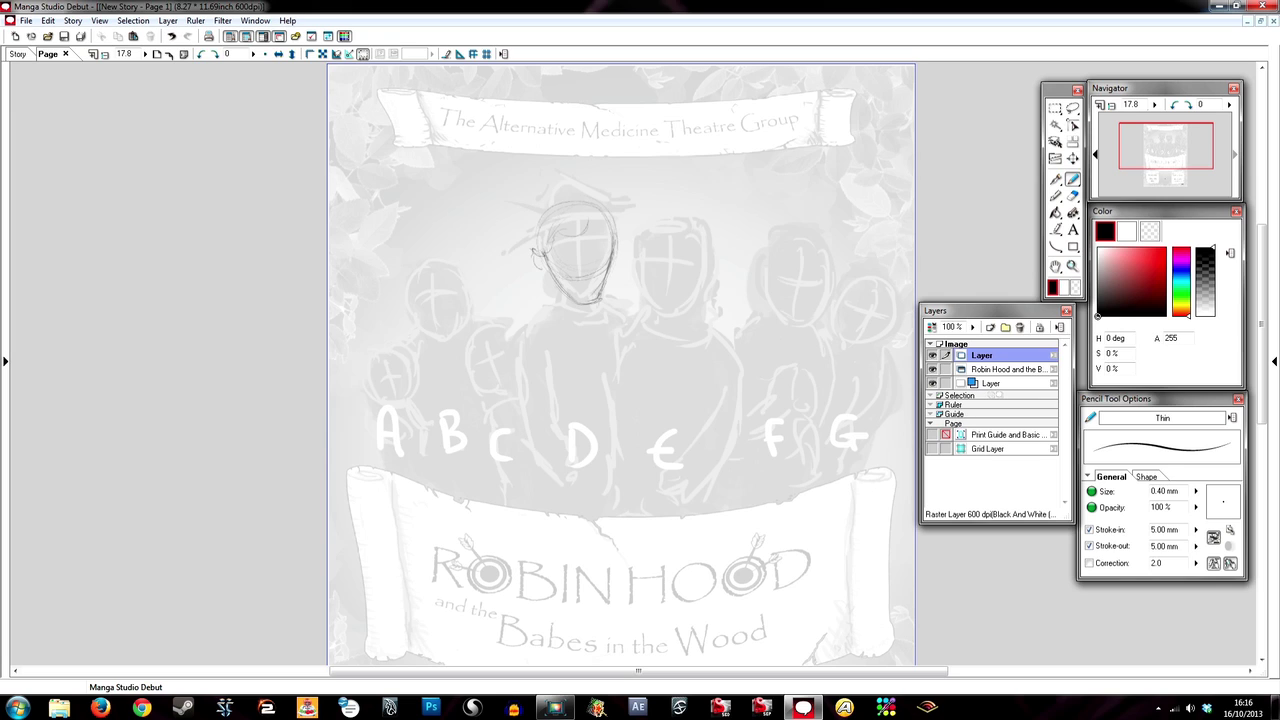
Pencil-sketch the hat brim and diagonal body lines of the first figure at 0.40 mm
mouse_move(516, 250)
left_mouse_down()
mouse_move(630, 216)
mouse_move(470, 225)
mouse_move(540, 216)
left_mouse_up()
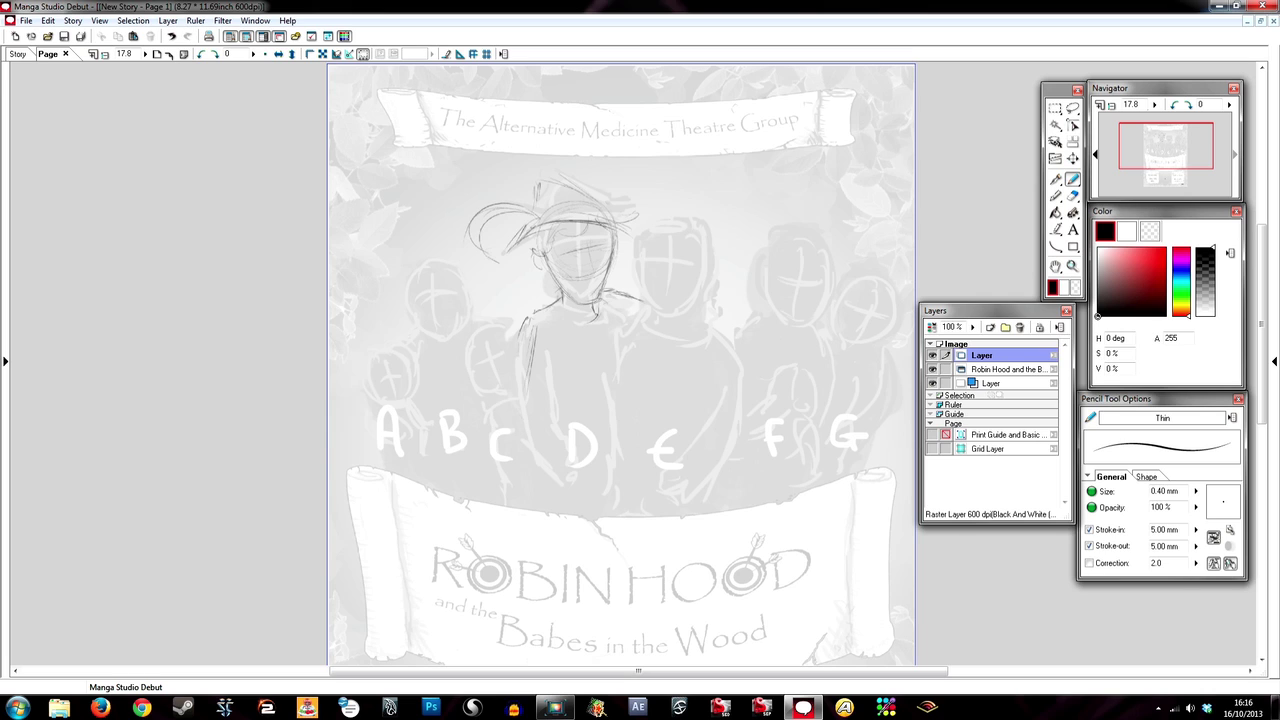
mouse_move(535, 330)
left_mouse_down()
mouse_move(600, 470)
mouse_move(510, 545)
left_mouse_up()
left_click_drag(600, 380, 530, 540)
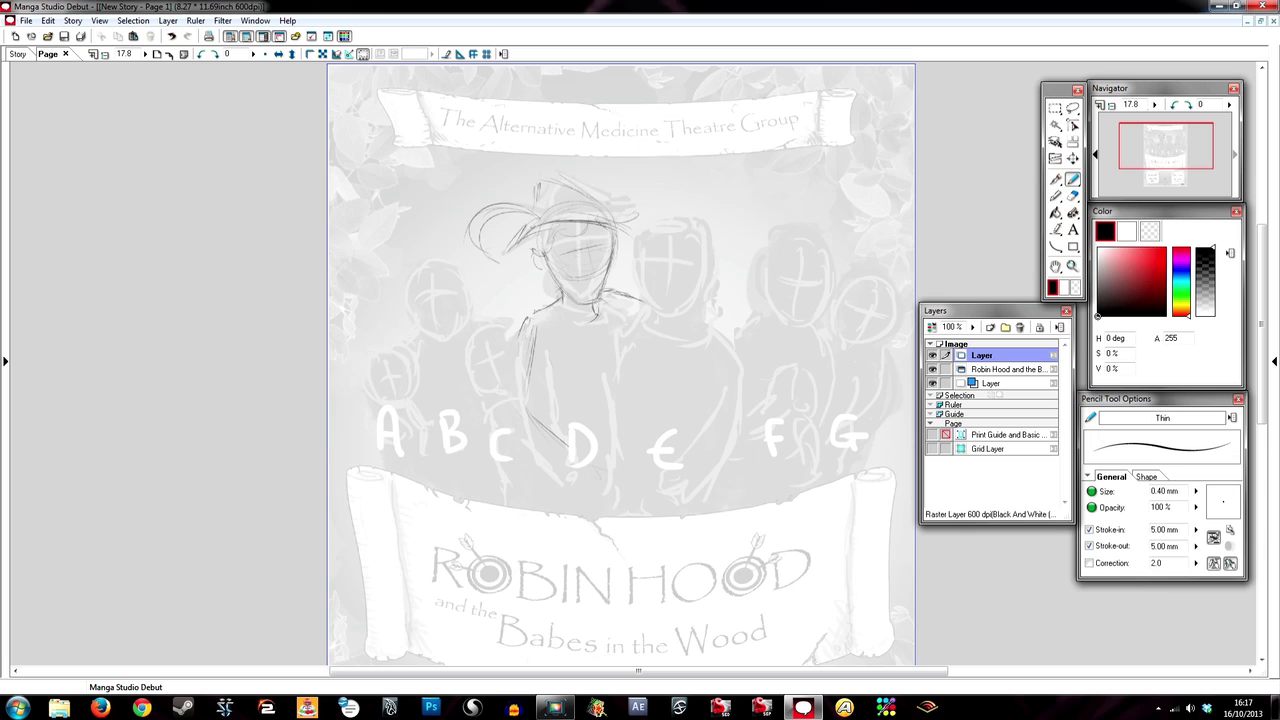
Sketch a second head beside the first, replacing the dark left-face strokes with a light line
left_click_drag(680, 220, 640, 290)
left_click_drag(645, 245, 650, 320)
left_click_drag(700, 275, 640, 315)
left_click_drag(650, 245, 700, 275)
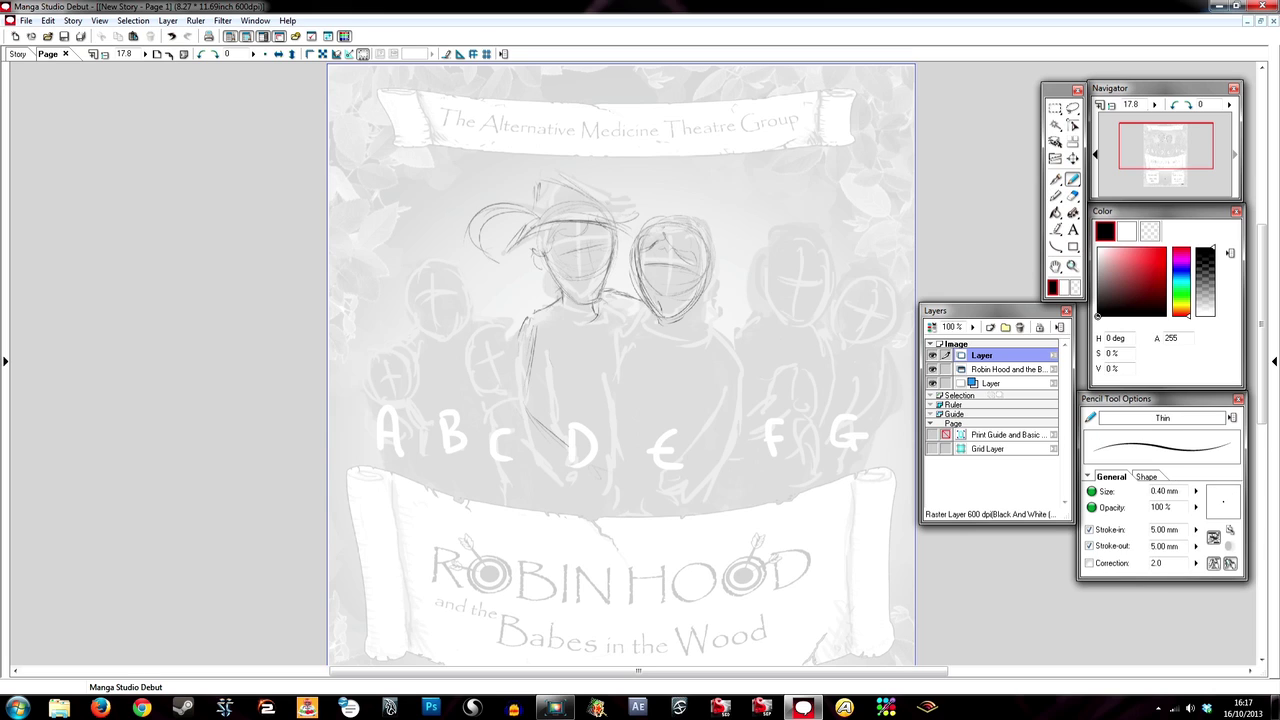
key("ctrl+z")
left_click_drag(592, 240, 604, 330)
Sketch the collar, arm, hand and torso lines
left_click_drag(544, 312, 556, 326)
left_click_drag(650, 314, 613, 405)
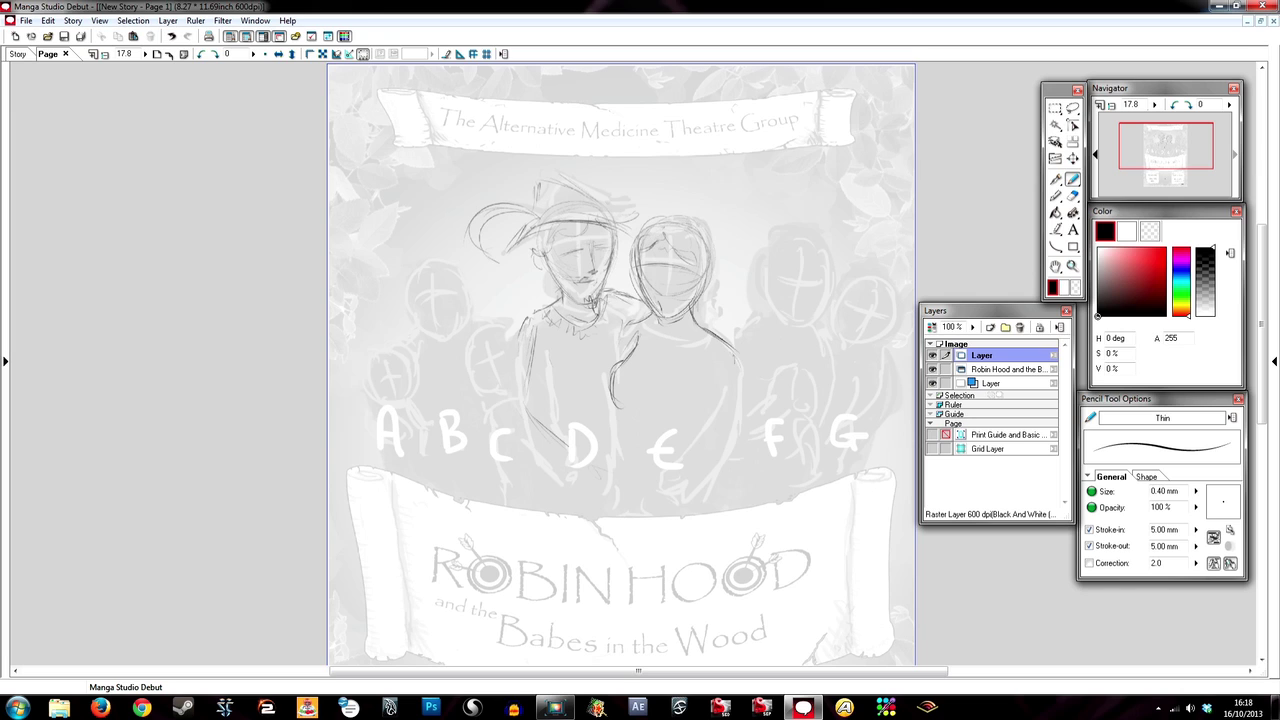
left_click_drag(734, 362, 712, 428)
left_click_drag(606, 470, 684, 448)
left_click_drag(524, 342, 520, 436)
Add the arm, hair and headband to the woman
mouse_move(648, 298)
left_mouse_down()
mouse_move(606, 418)
mouse_move(668, 436)
left_mouse_up()
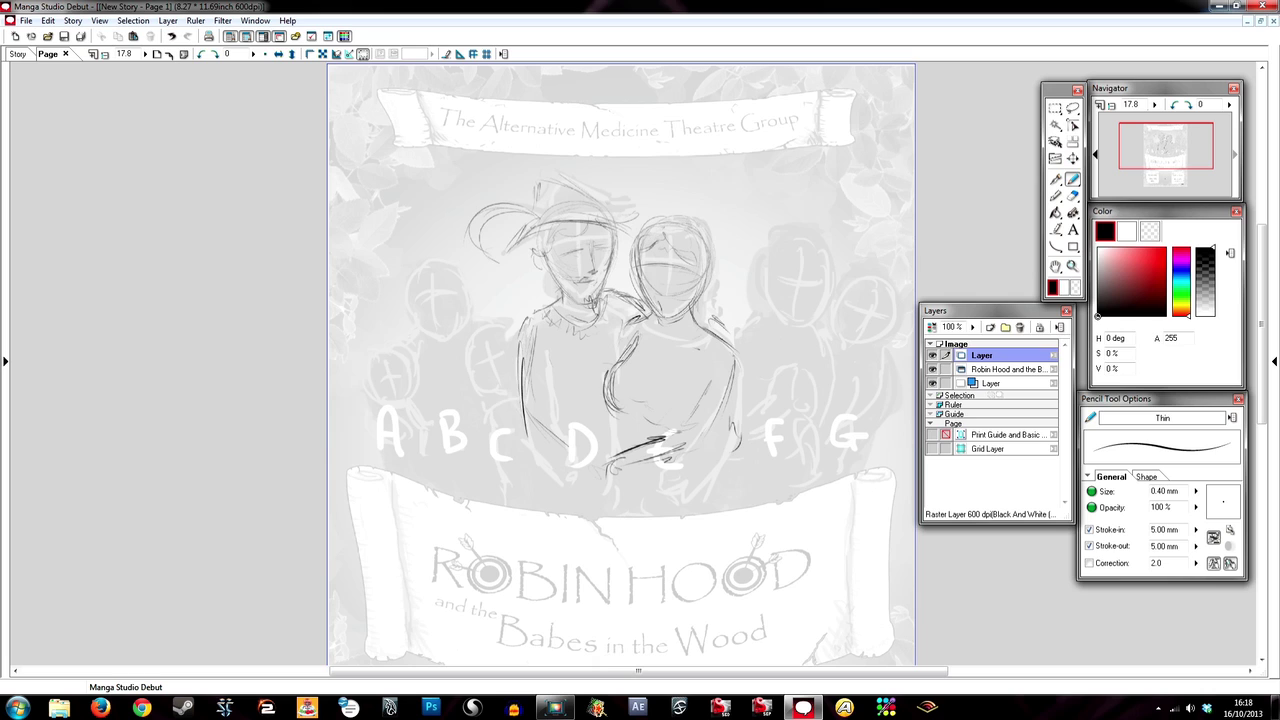
left_click_drag(642, 348, 700, 326)
left_click_drag(698, 256, 708, 292)
left_click_drag(704, 226, 716, 312)
left_click_drag(652, 250, 708, 234)
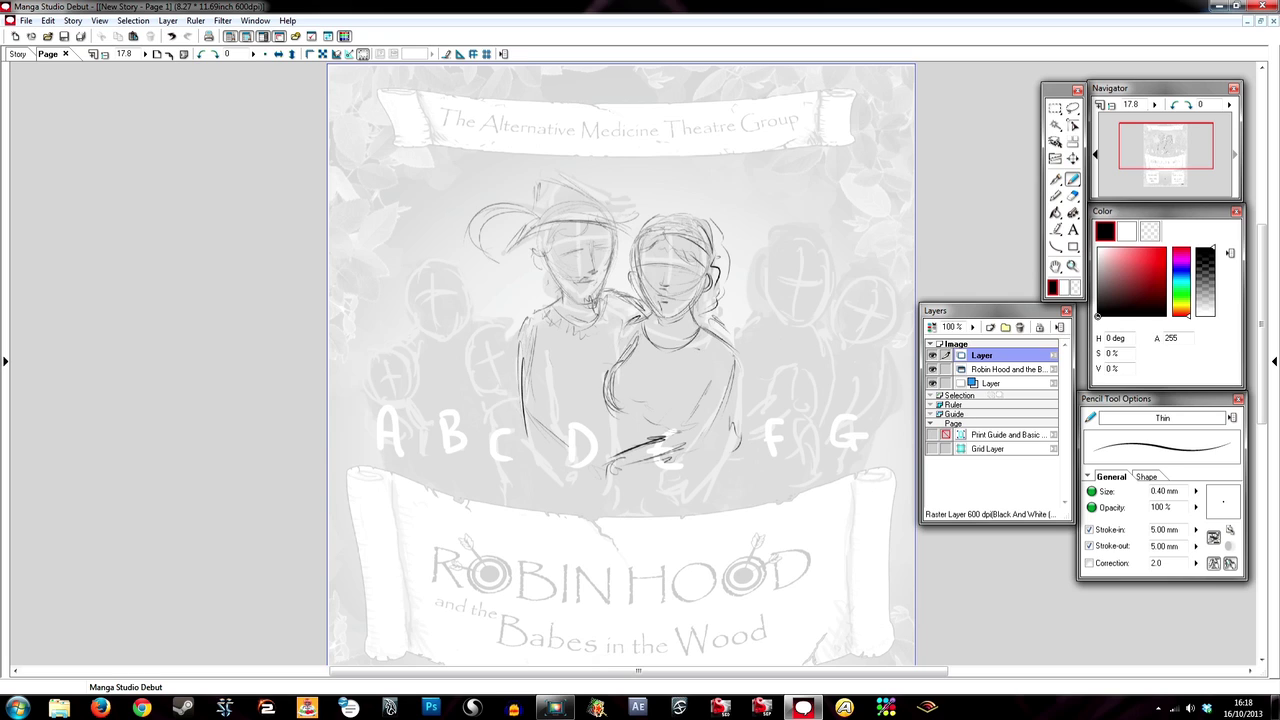
Sketch the arrow and hands between the figures, plus the woman's torso and arm lines
left_click_drag(530, 432, 612, 470)
left_click_drag(600, 472, 628, 496)
left_click_drag(736, 368, 712, 512)
mouse_move(648, 322)
left_mouse_down()
mouse_move(712, 426)
mouse_move(652, 534)
left_mouse_up()
Add hand and torso lines to both figures and extra hat-brim lines to the first
left_click_drag(528, 454, 540, 516)
left_click_drag(510, 330, 520, 384)
left_click_drag(550, 390, 596, 468)
left_click_drag(538, 180, 634, 232)
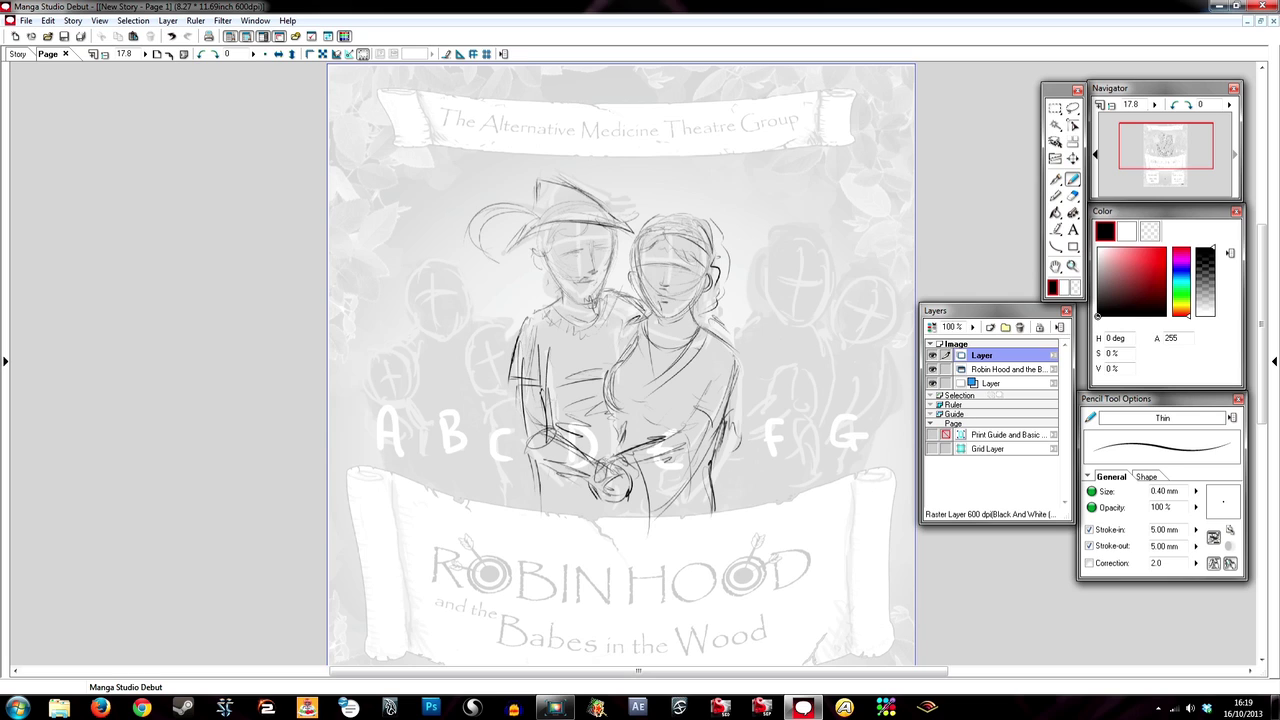
Sketch a third head circle to the right and shape it with a jaw
mouse_move(780, 240)
left_mouse_down()
mouse_move(762, 306)
mouse_move(824, 280)
left_mouse_up()
left_click_drag(808, 256, 800, 326)
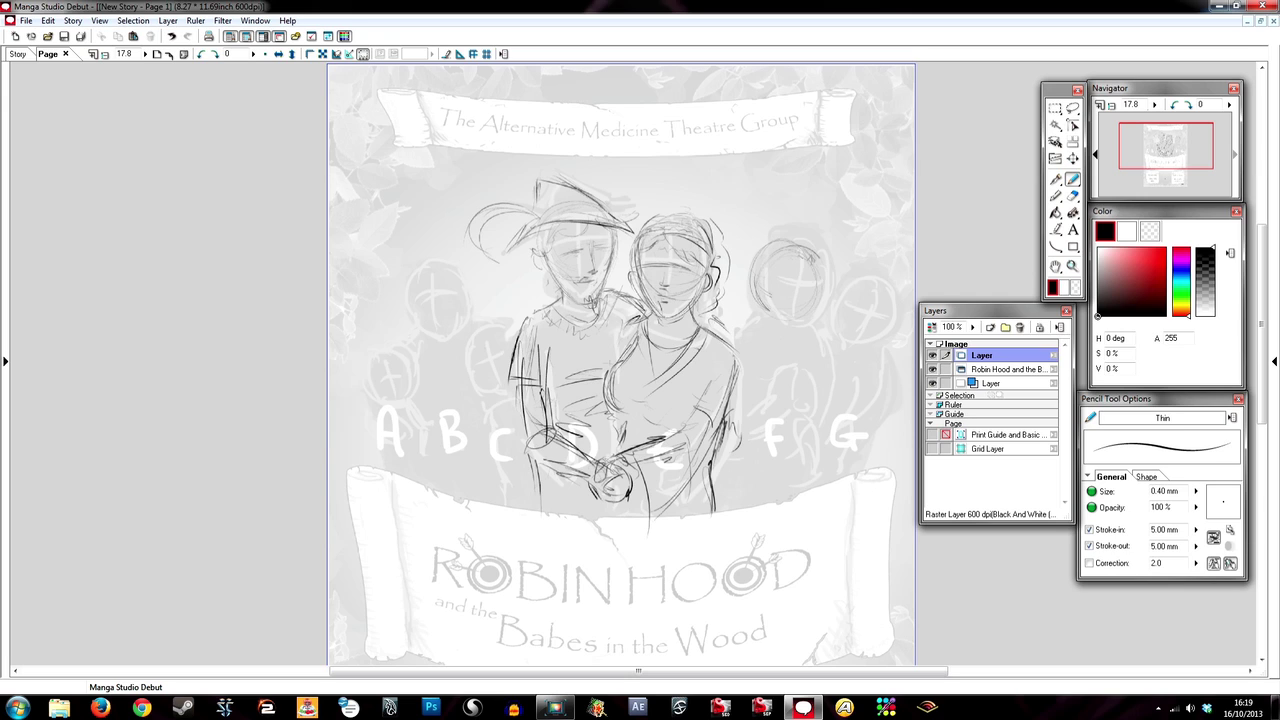
left_click_drag(812, 256, 790, 320)
mouse_move(796, 272)
left_mouse_down()
mouse_move(772, 330)
mouse_move(818, 324)
left_mouse_up()
left_click_drag(824, 288, 792, 344)
left_click_drag(770, 300, 792, 354)
left_click_drag(818, 268, 800, 296)
left_click_drag(816, 312, 808, 322)
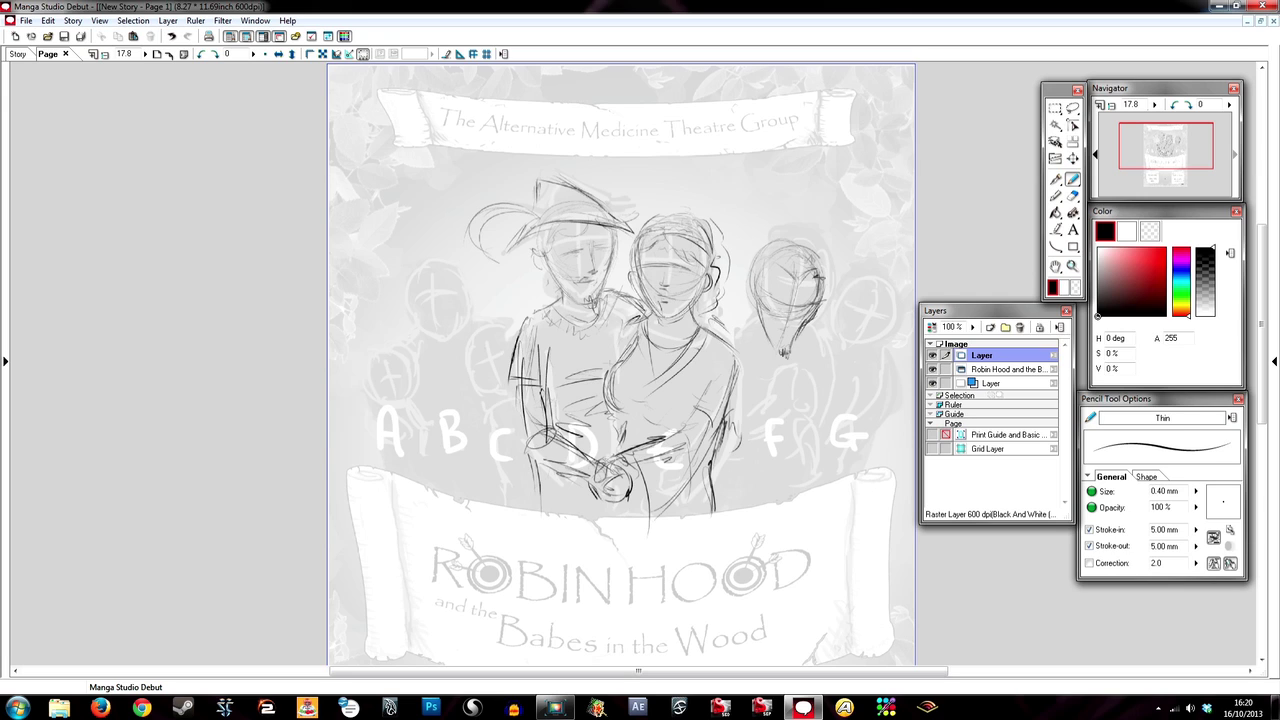
Refine the third head's outline and sketch its shoulders, arms and hands
left_click_drag(790, 242, 752, 266)
left_click_drag(752, 288, 748, 310)
mouse_move(764, 322)
left_mouse_down()
mouse_move(784, 326)
mouse_move(812, 404)
mouse_move(766, 450)
mouse_move(750, 446)
left_mouse_up()
left_click_drag(740, 350, 760, 414)
left_click_drag(800, 424, 810, 504)
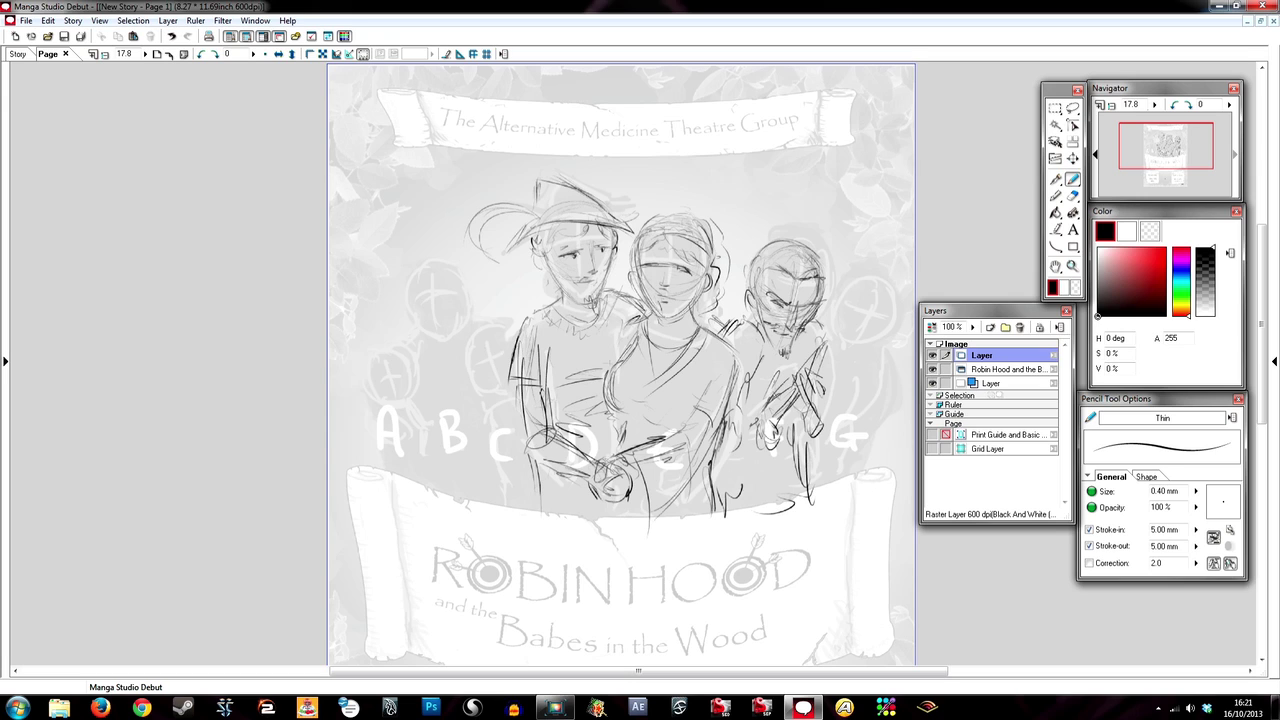
Sketch and rework a fourth head circle beside the third
left_click_drag(862, 280, 840, 340)
left_click_drag(716, 440, 780, 404)
left_click_drag(814, 414, 836, 452)
mouse_move(880, 294)
left_mouse_down()
mouse_move(864, 368)
mouse_move(878, 352)
left_mouse_up()
mouse_move(842, 296)
left_mouse_down()
mouse_move(880, 288)
mouse_move(894, 354)
left_mouse_up()
left_click_drag(830, 322, 818, 356)
left_click_drag(866, 288, 852, 362)
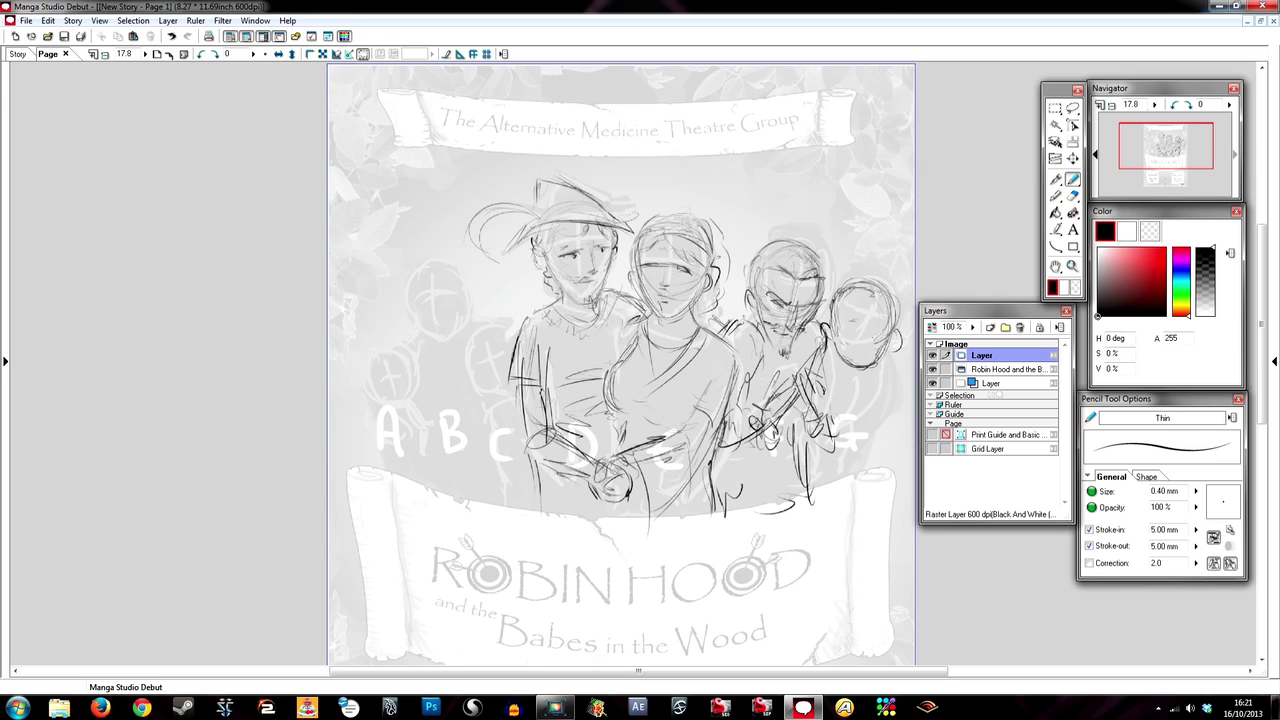
left_click_drag(875, 318, 888, 320)
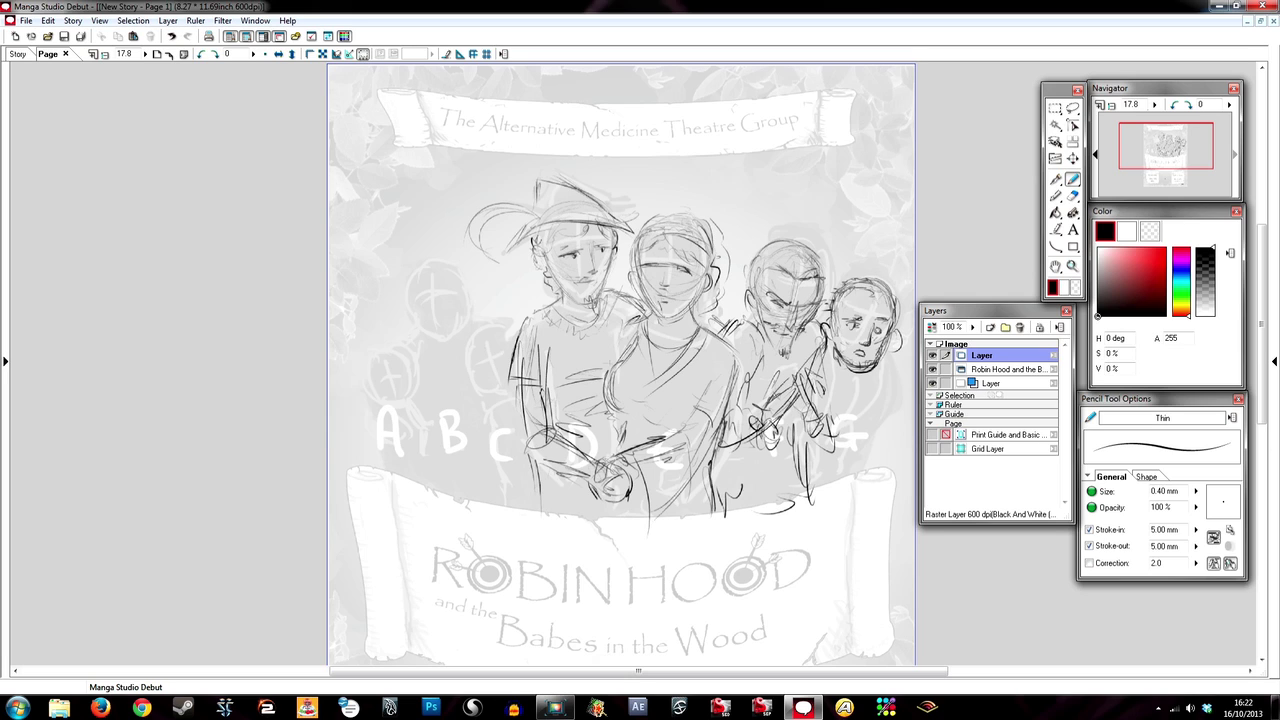
Sketch the fourth figure's body, hat, spear and right-side shading
left_click_drag(886, 366, 858, 438)
left_click_drag(826, 354, 880, 470)
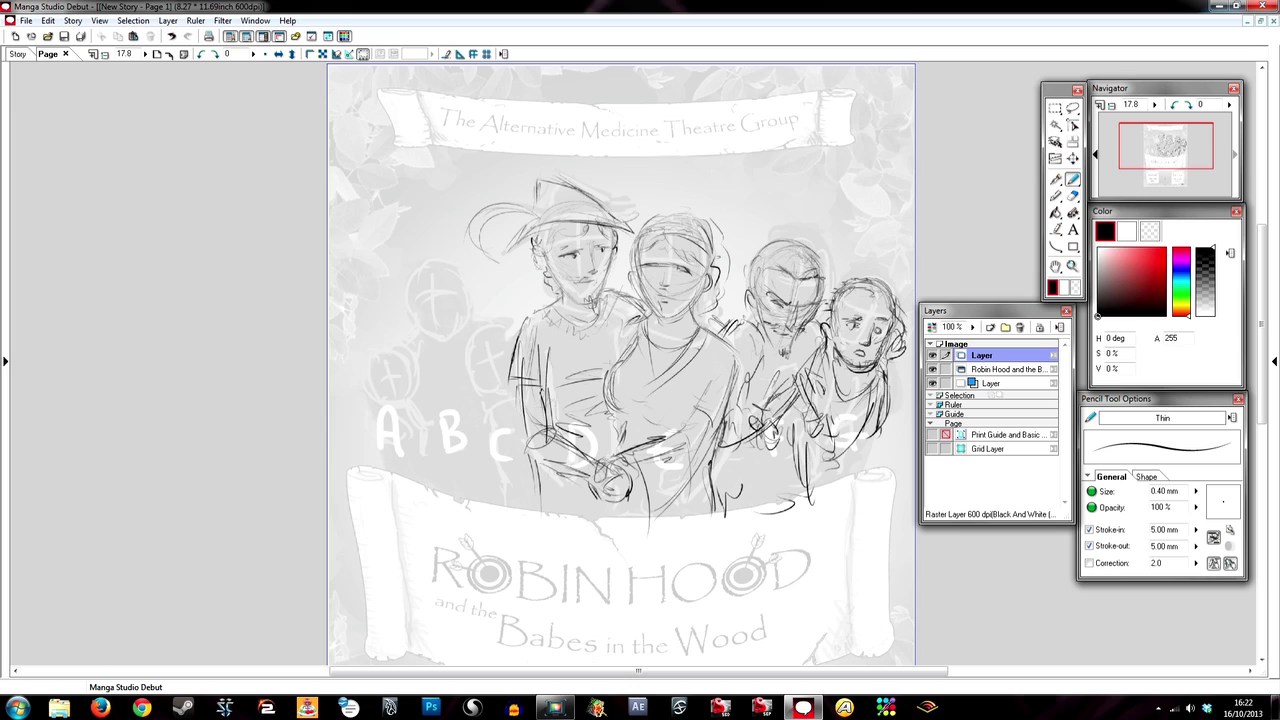
mouse_move(872, 300)
left_mouse_down()
mouse_move(890, 306)
mouse_move(900, 268)
mouse_move(892, 336)
left_mouse_up()
left_click_drag(882, 398, 884, 462)
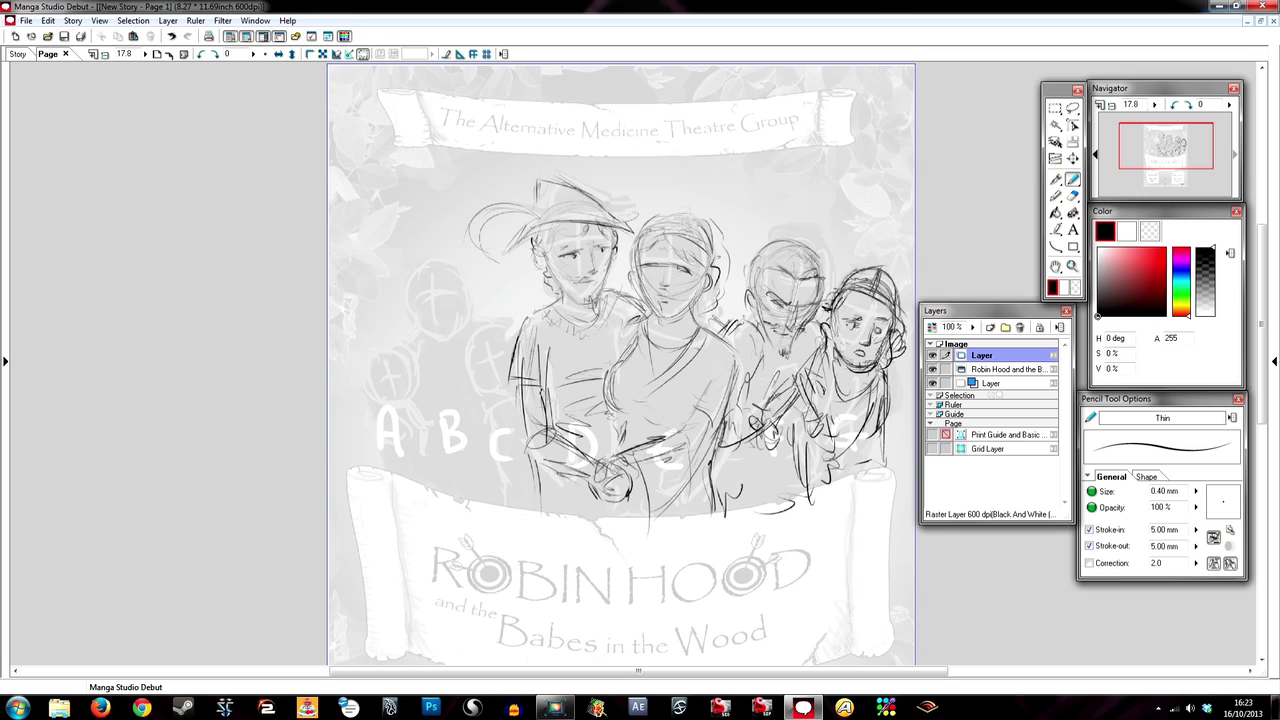
left_click_drag(852, 286, 818, 198)
left_click_drag(906, 388, 870, 460)
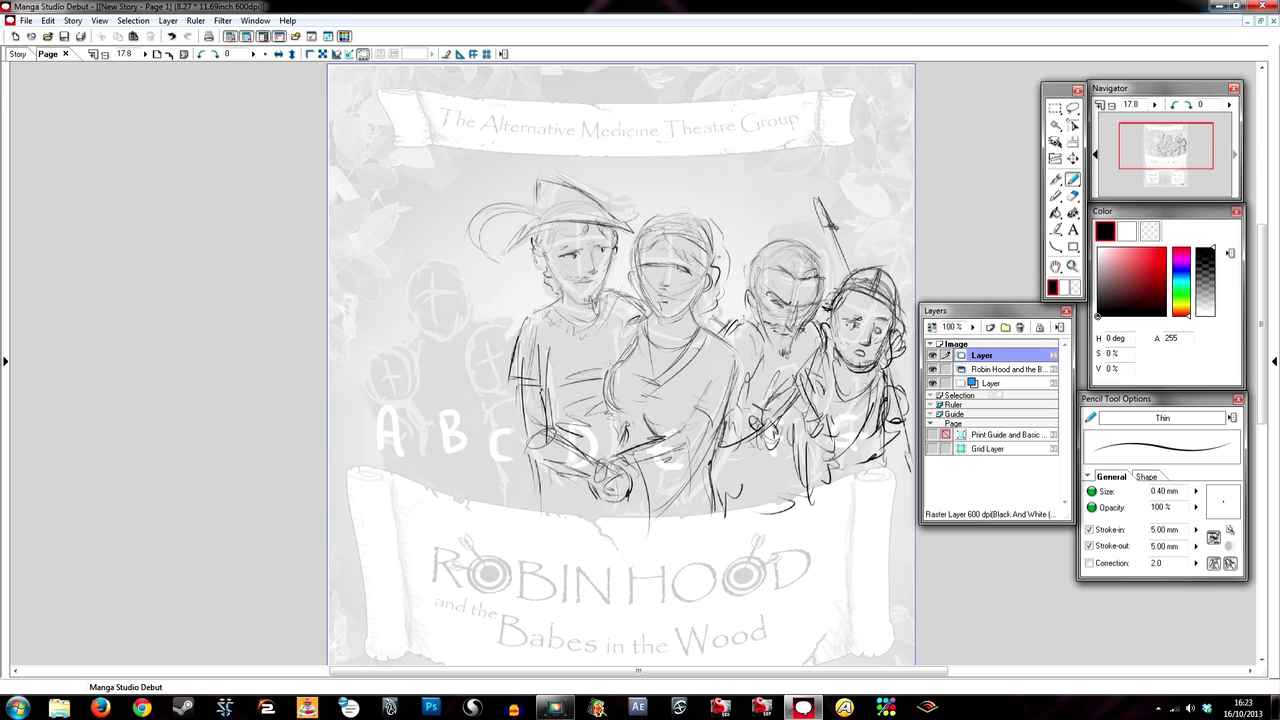
left_click_drag(706, 462, 728, 432)
Sketch the far-left figure's head, body and puffy sleeve with a curl
mouse_move(432, 266)
left_mouse_down()
mouse_move(410, 290)
mouse_move(474, 312)
left_mouse_up()
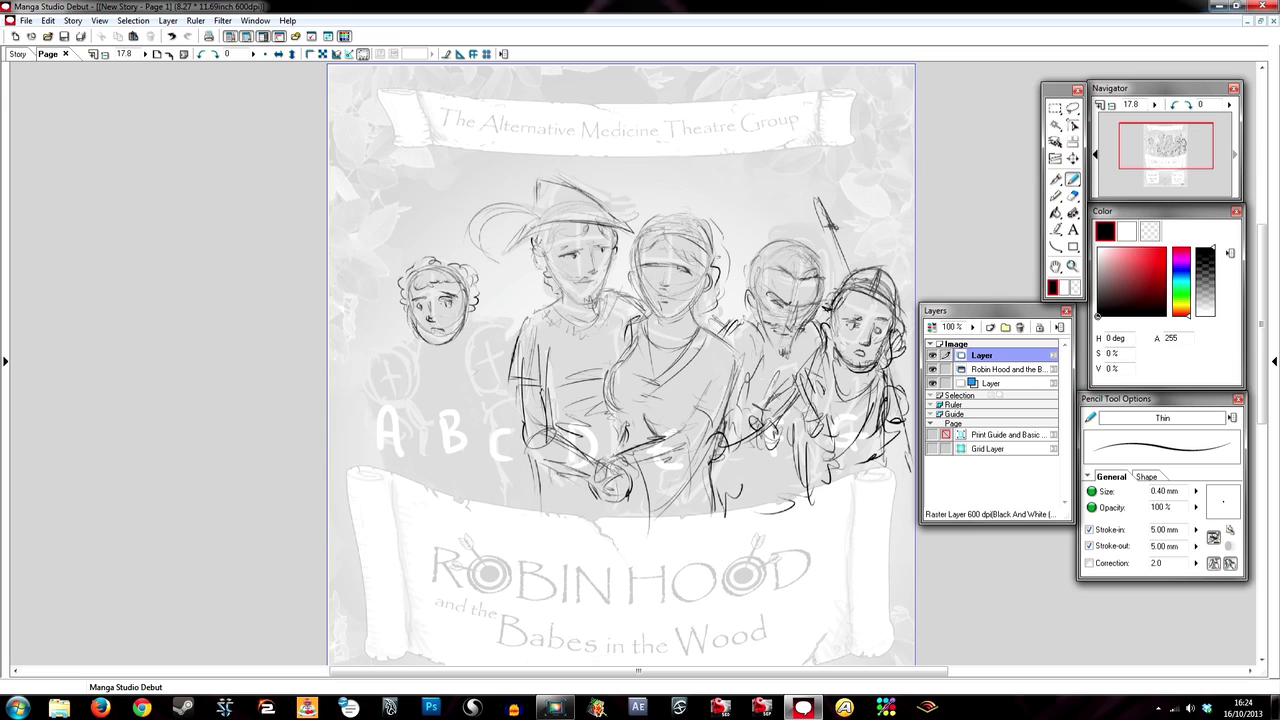
mouse_move(426, 356)
left_mouse_down()
mouse_move(398, 414)
mouse_move(492, 412)
left_mouse_up()
left_click_drag(378, 386, 362, 444)
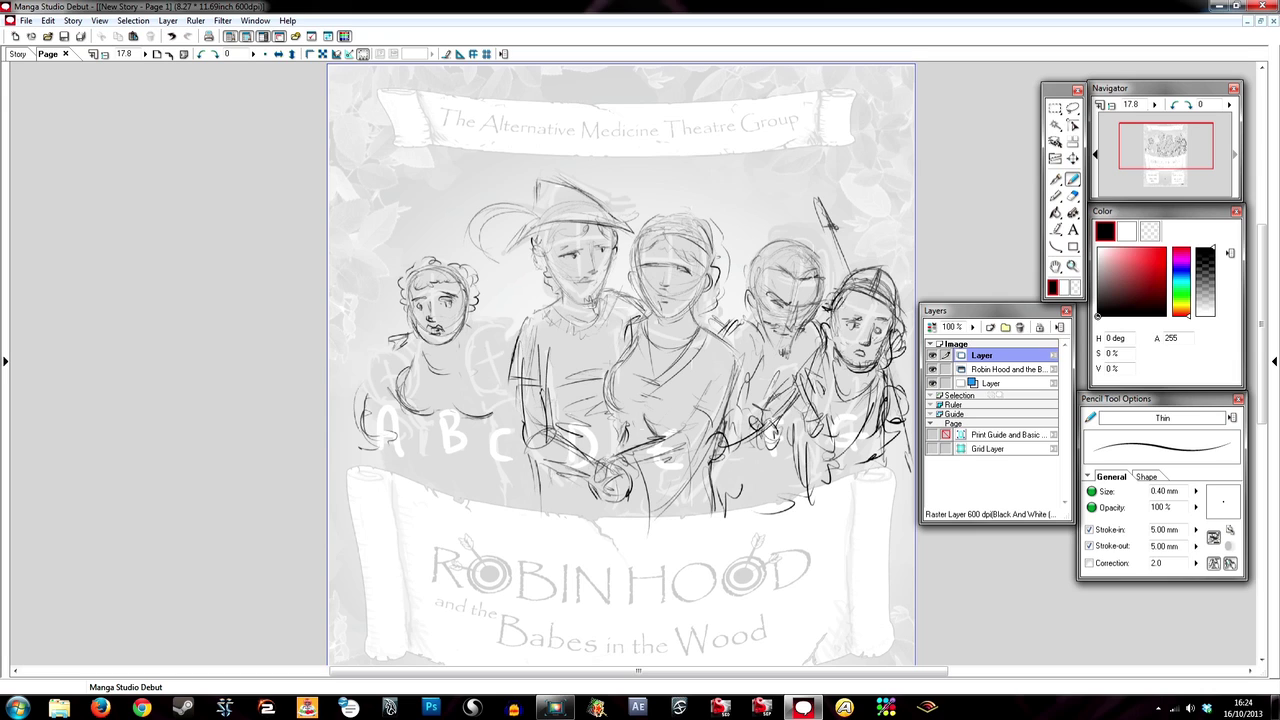
left_click_drag(402, 346, 352, 402)
left_click_drag(462, 330, 512, 390)
mouse_move(514, 380)
left_mouse_down()
mouse_move(490, 454)
mouse_move(506, 448)
left_mouse_up()
left_click_drag(364, 424, 388, 436)
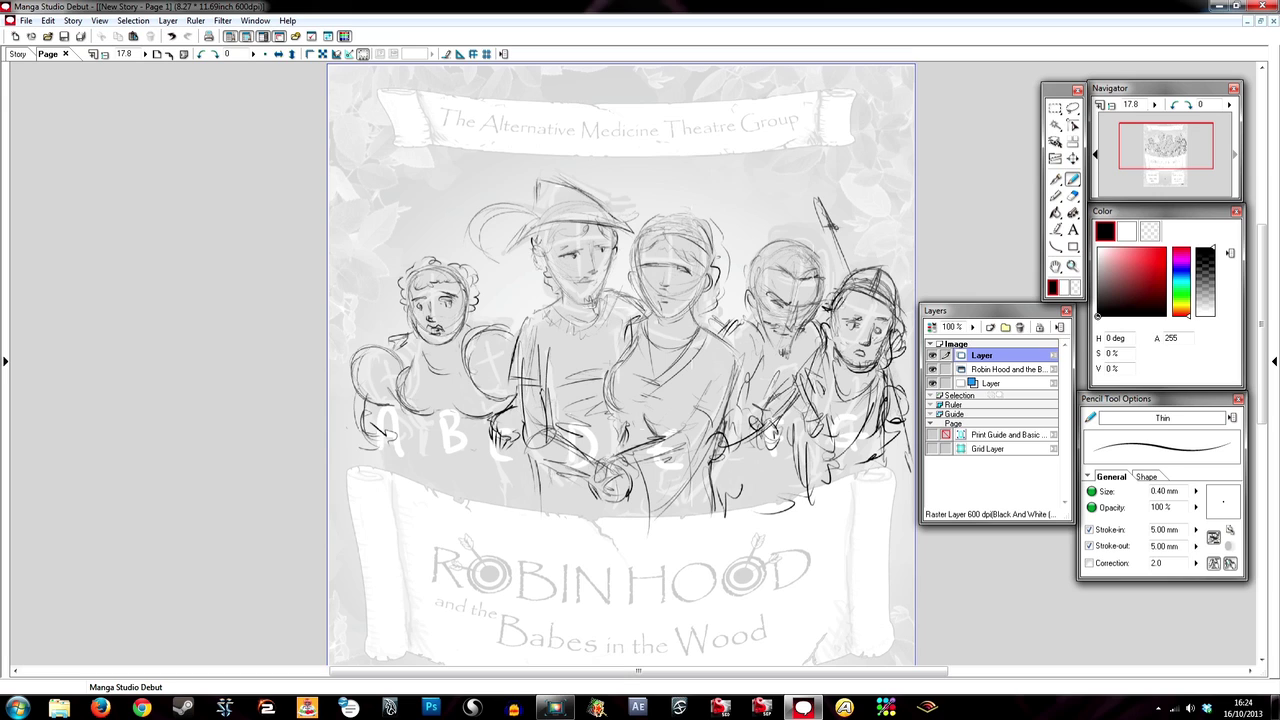
Add a necklace, bodice, arm and side lines to the left figure
left_click_drag(416, 364, 460, 410)
mouse_move(412, 410)
left_mouse_down()
mouse_move(484, 440)
mouse_move(392, 498)
left_mouse_up()
left_click_drag(486, 412, 472, 508)
left_click_drag(396, 364, 366, 404)
left_click_drag(476, 346, 508, 394)
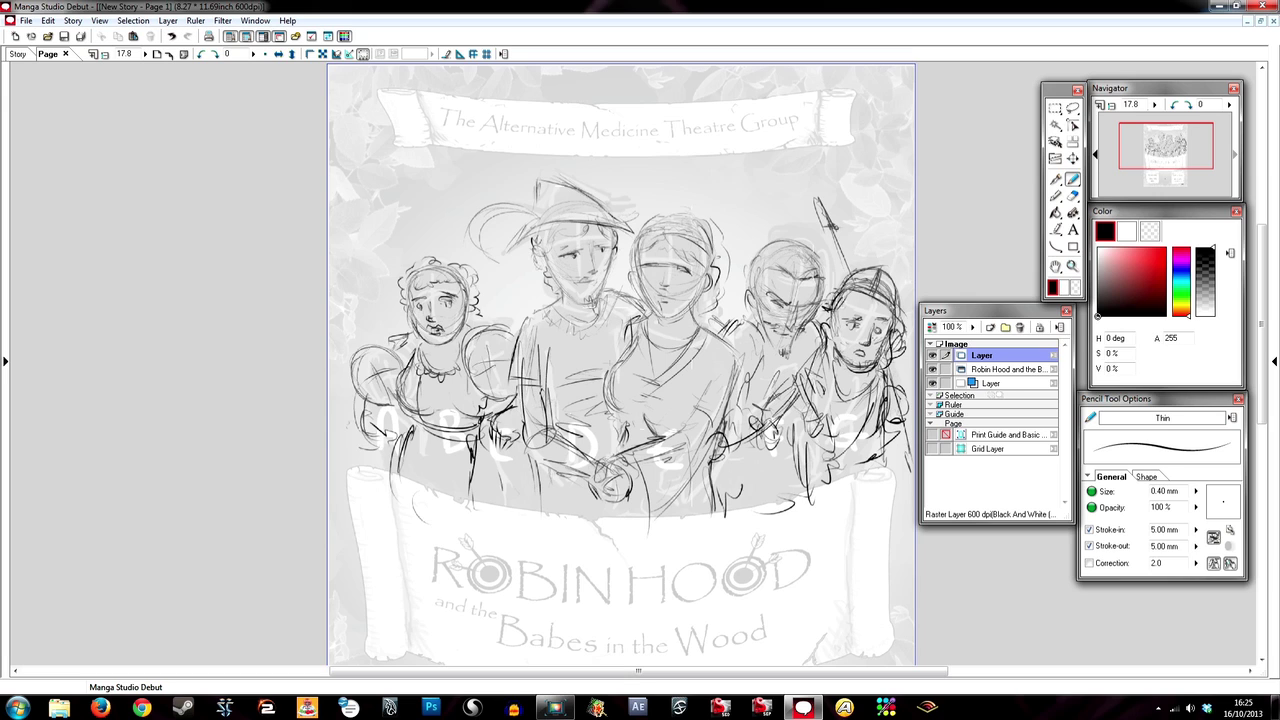
Add hair curls and face lines to the small figure and finish the left figures
left_click_drag(470, 330, 500, 322)
left_click_drag(460, 338, 484, 360)
left_click_drag(500, 324, 512, 334)
left_click_drag(488, 368, 498, 390)
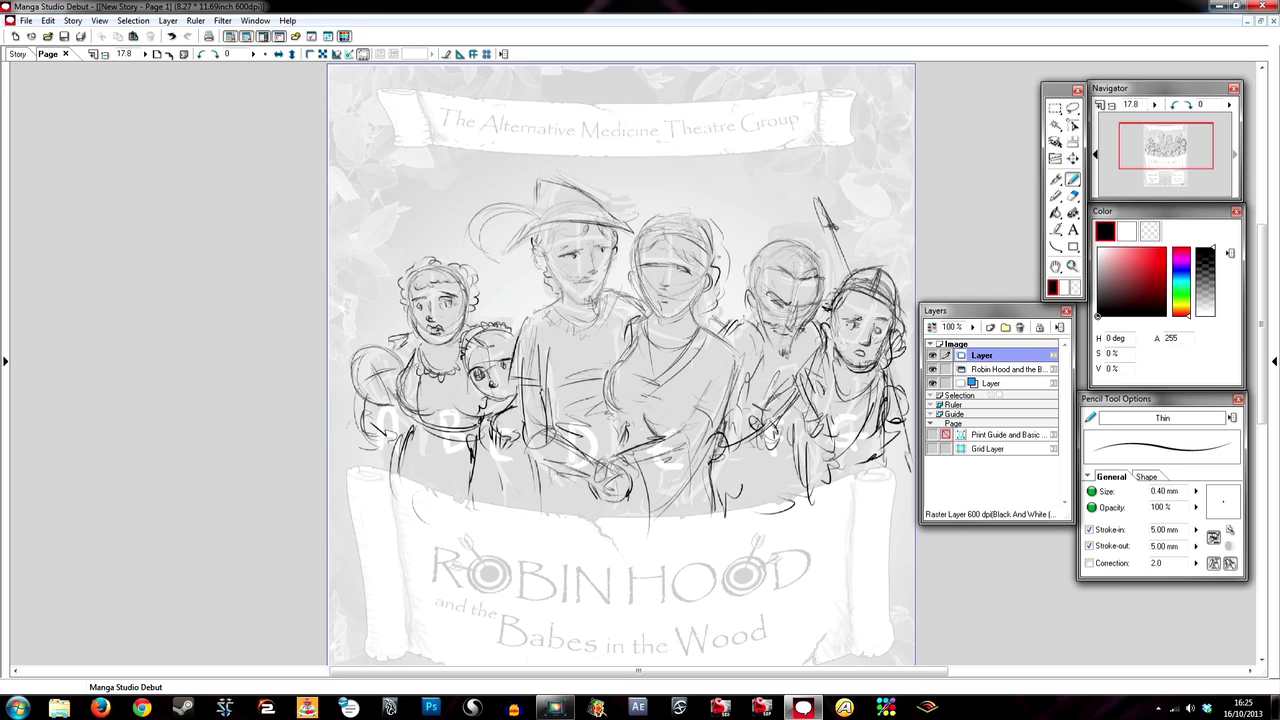
left_click_drag(348, 346, 384, 468)
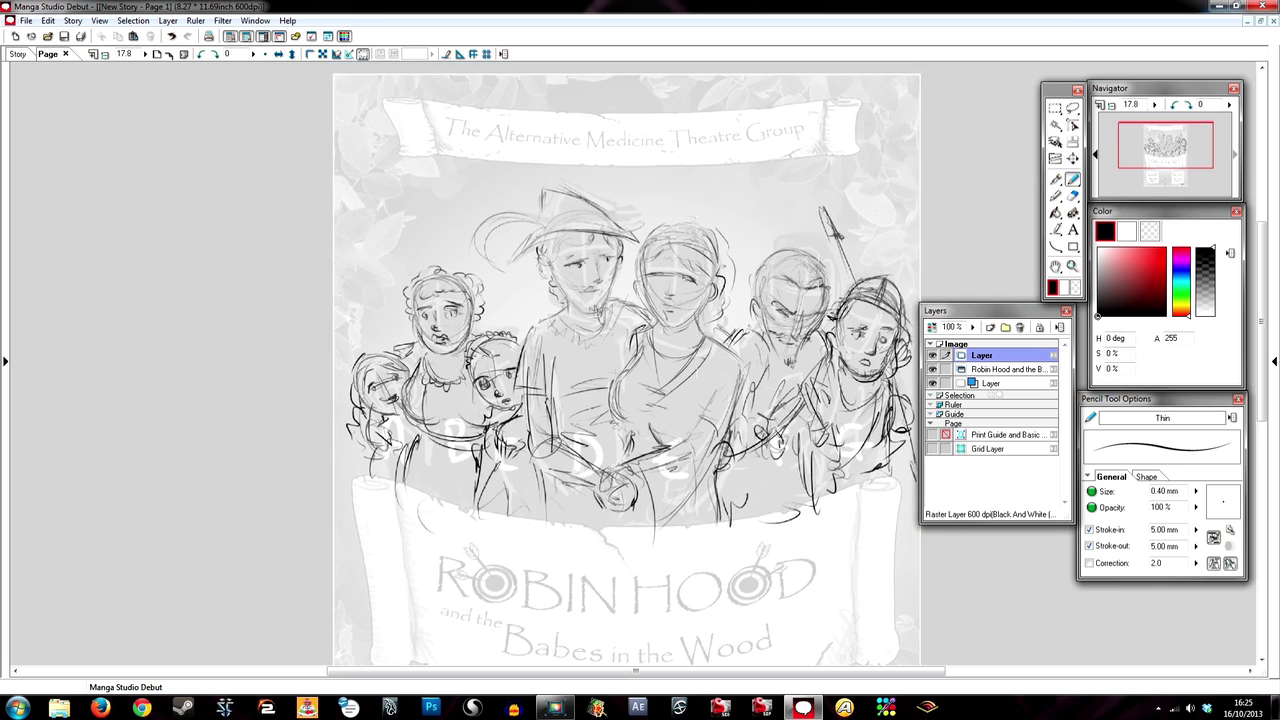
Add a new layer, Layer 2, for inking
key("ctrl+plus")
key("ctrl+shift+n")
key("Return")
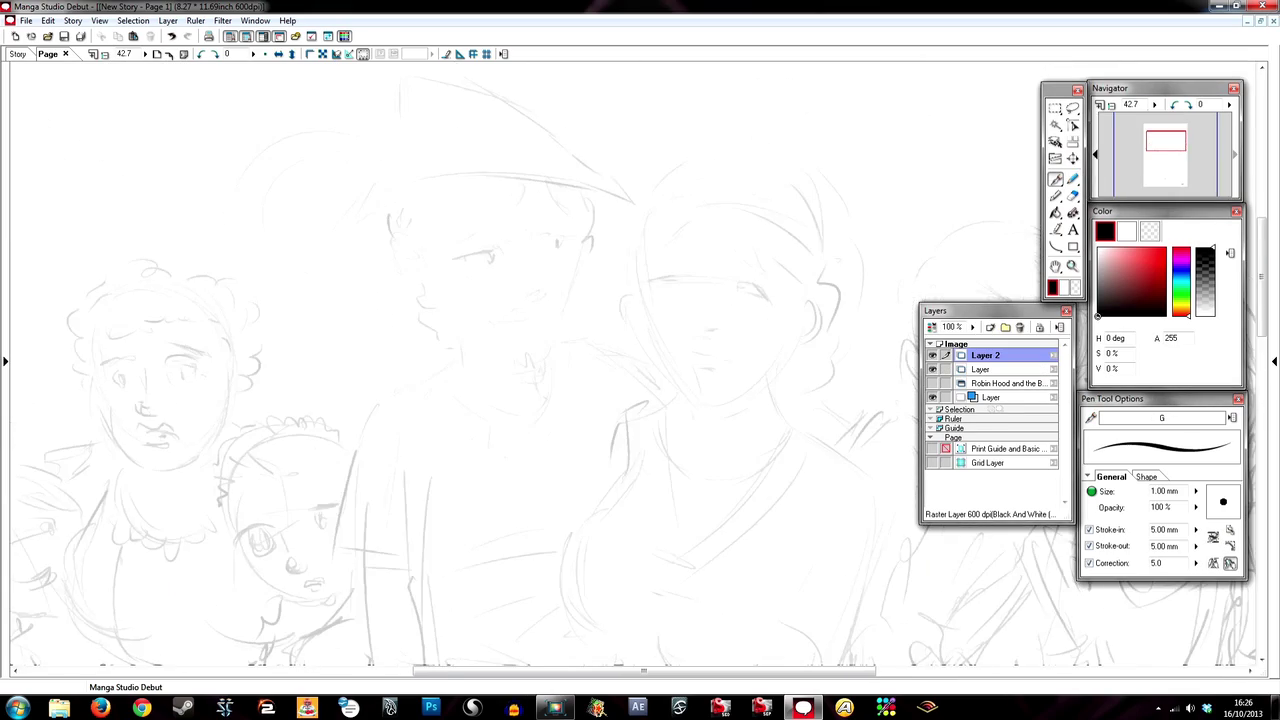
Ink the hatted man's nose, eyebrows, eye, ear and jaw line
left_click_drag(584, 272, 578, 341)
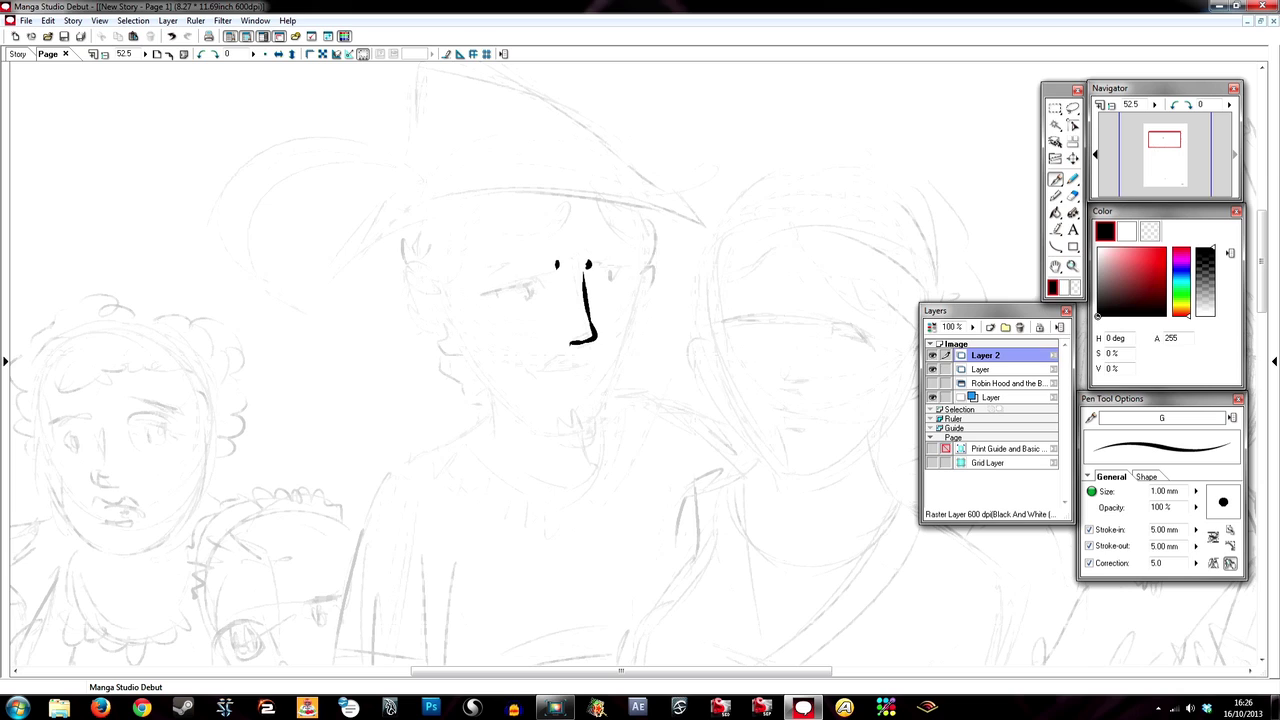
mouse_move(486, 290)
left_mouse_down()
mouse_move(548, 268)
mouse_move(634, 272)
left_mouse_up()
left_click_drag(490, 296, 526, 290)
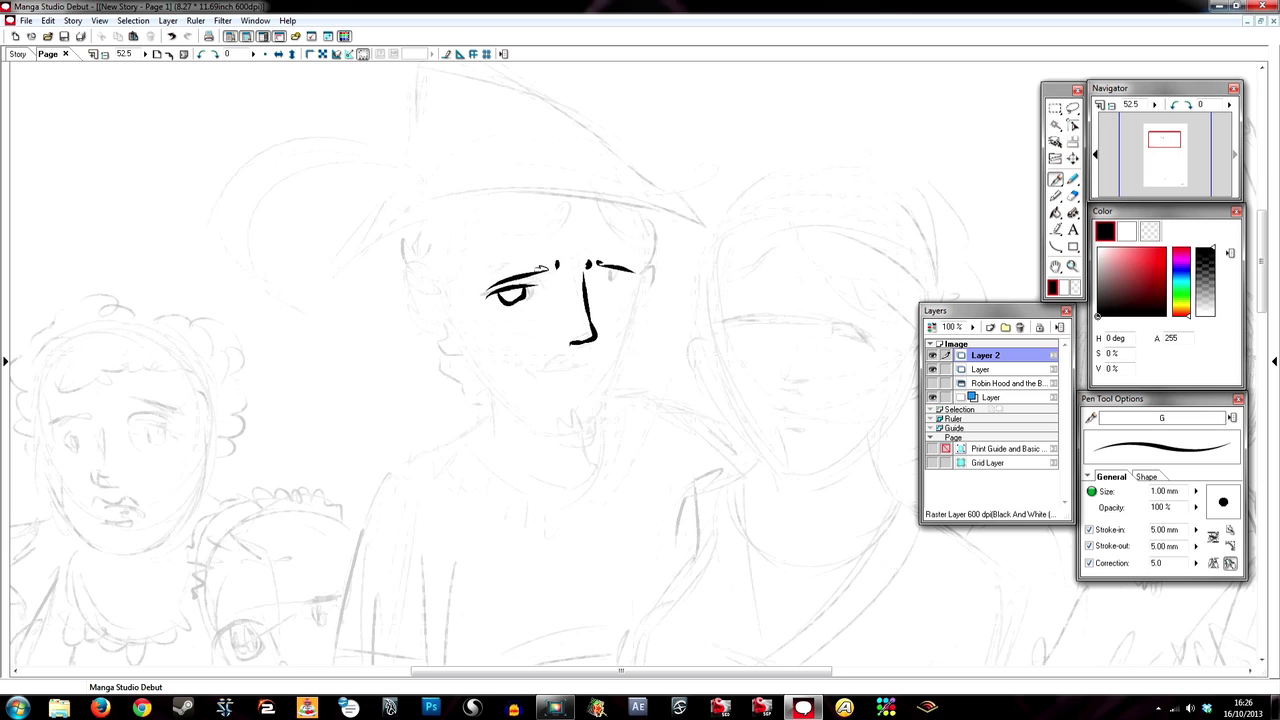
mouse_move(572, 202)
left_mouse_down()
mouse_move(470, 245)
mouse_move(440, 280)
mouse_move(448, 334)
left_mouse_up()
left_click_drag(462, 345, 541, 434)
Redraw the jaw longer as a right cheek and jaw line
key("ctrl+z")
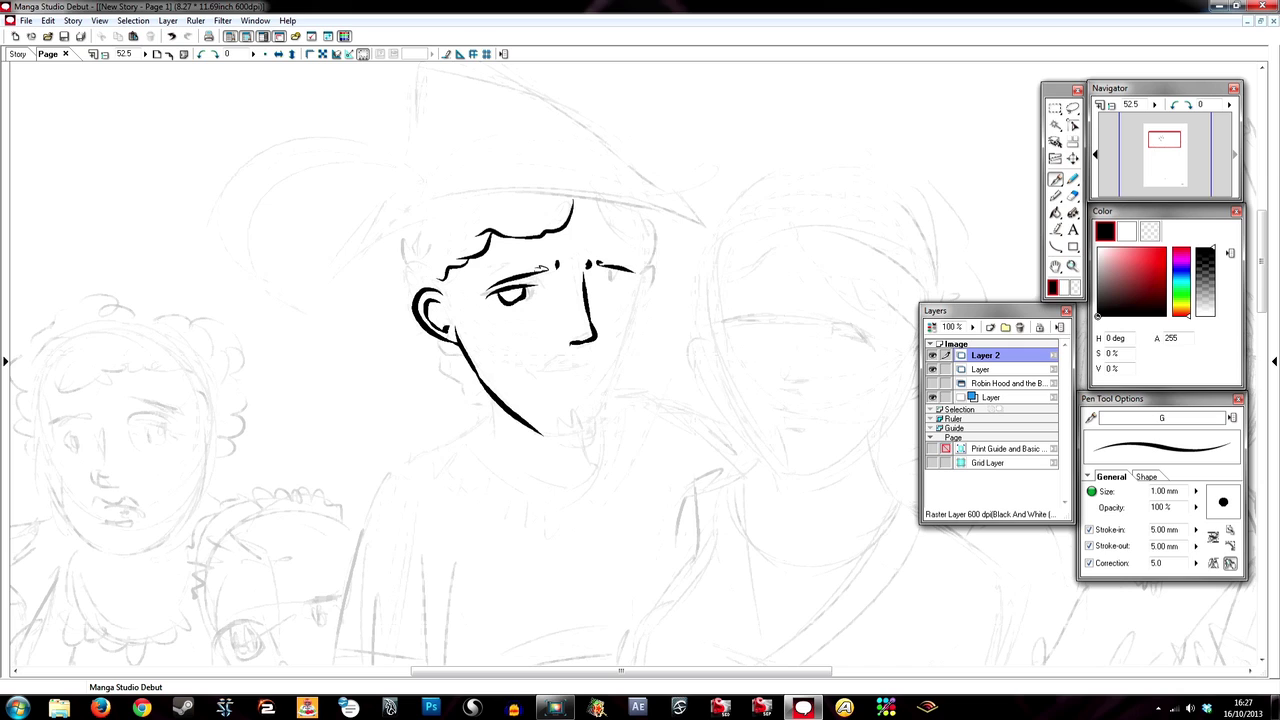
left_click_drag(643, 242, 614, 364)
key("ctrl+z")
mouse_move(643, 245)
left_mouse_down()
mouse_move(600, 424)
mouse_move(566, 422)
left_mouse_up()
key("ctrl+z")
Ink a scribbled goatee, curved mouth and mustache, redrawing attempts
left_click_drag(588, 432, 566, 450)
left_click_drag(586, 408, 552, 426)
left_click_drag(564, 420, 546, 448)
key("ctrl+z")
mouse_move(522, 366)
left_mouse_down()
mouse_move(596, 368)
mouse_move(588, 384)
left_mouse_up()
key("ctrl+z")
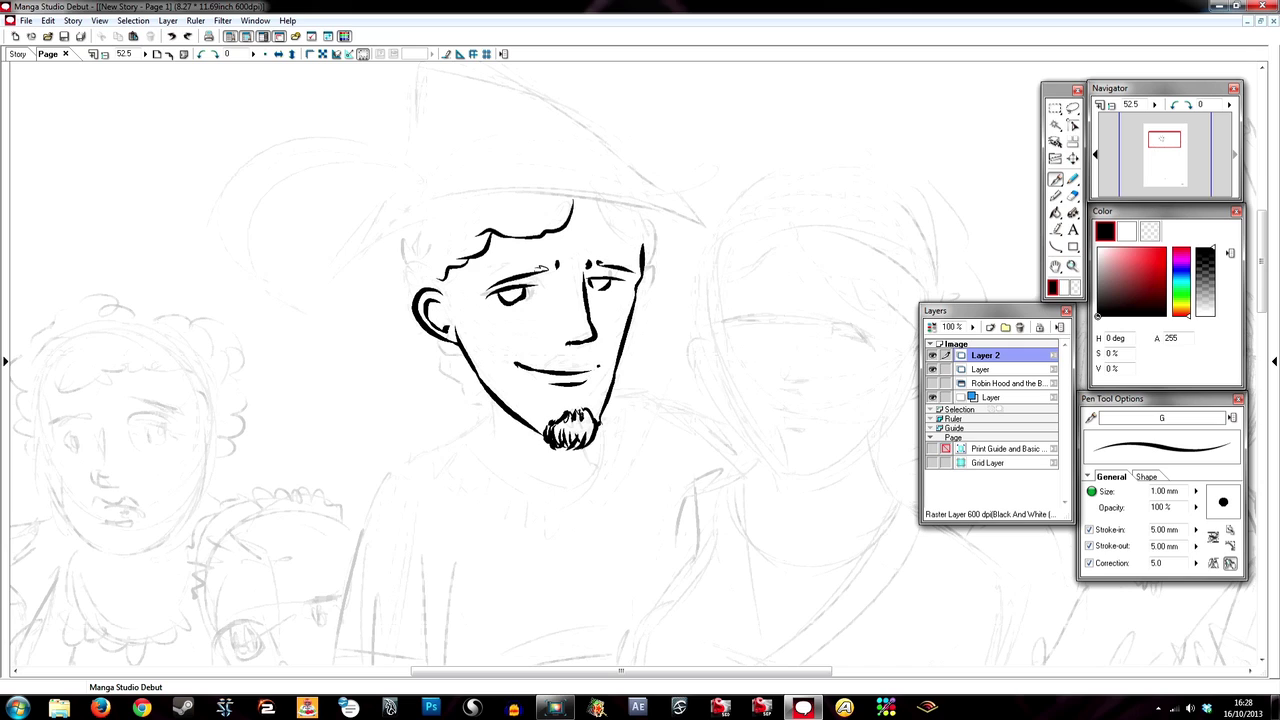
key("ctrl+z")
left_click_drag(516, 352, 558, 354)
Ink the jaw curls, shoulder line and long hair line beside the face
left_click_drag(428, 334, 446, 382)
left_click_drag(444, 374, 497, 434)
left_click_drag(612, 392, 746, 440)
left_click_drag(708, 282, 732, 405)
Redraw the hair line to the shoulder, add shoulder hatching and the first hat-brim curve
key("ctrl+z")
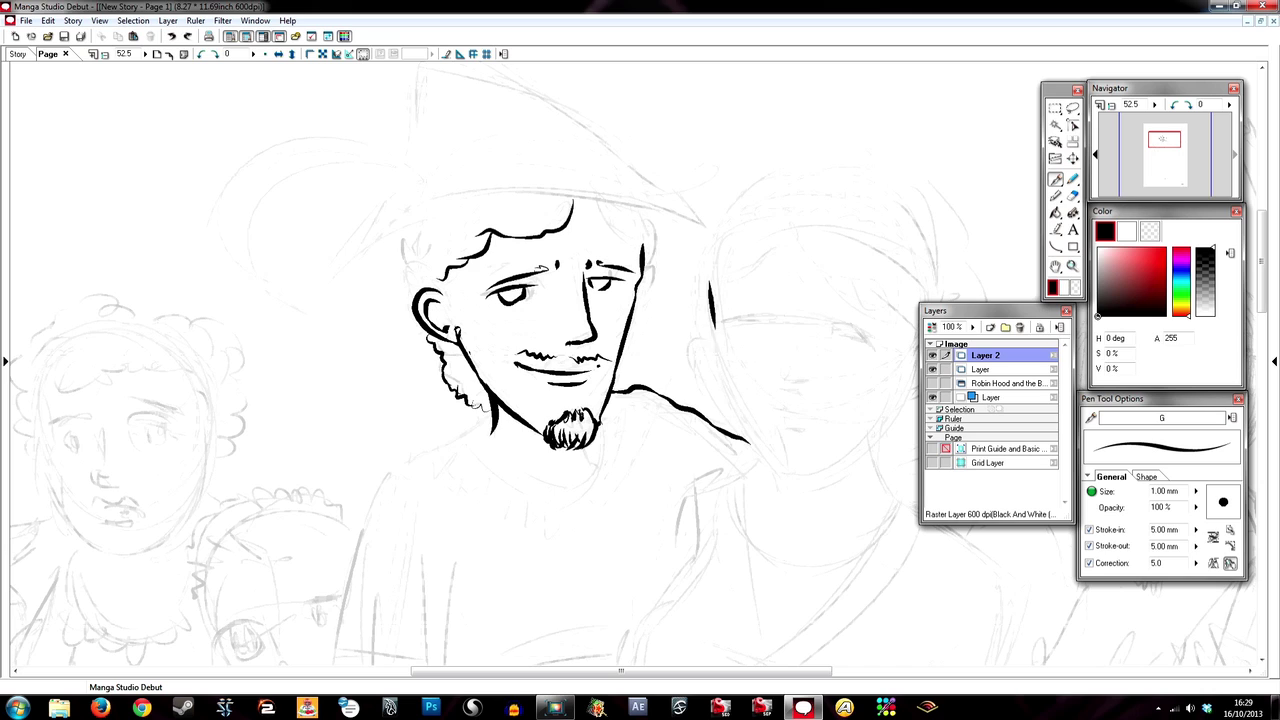
mouse_move(712, 326)
left_mouse_down()
mouse_move(750, 440)
mouse_move(812, 468)
mouse_move(834, 460)
left_mouse_up()
left_click_drag(758, 472, 714, 484)
left_click_drag(658, 396, 680, 456)
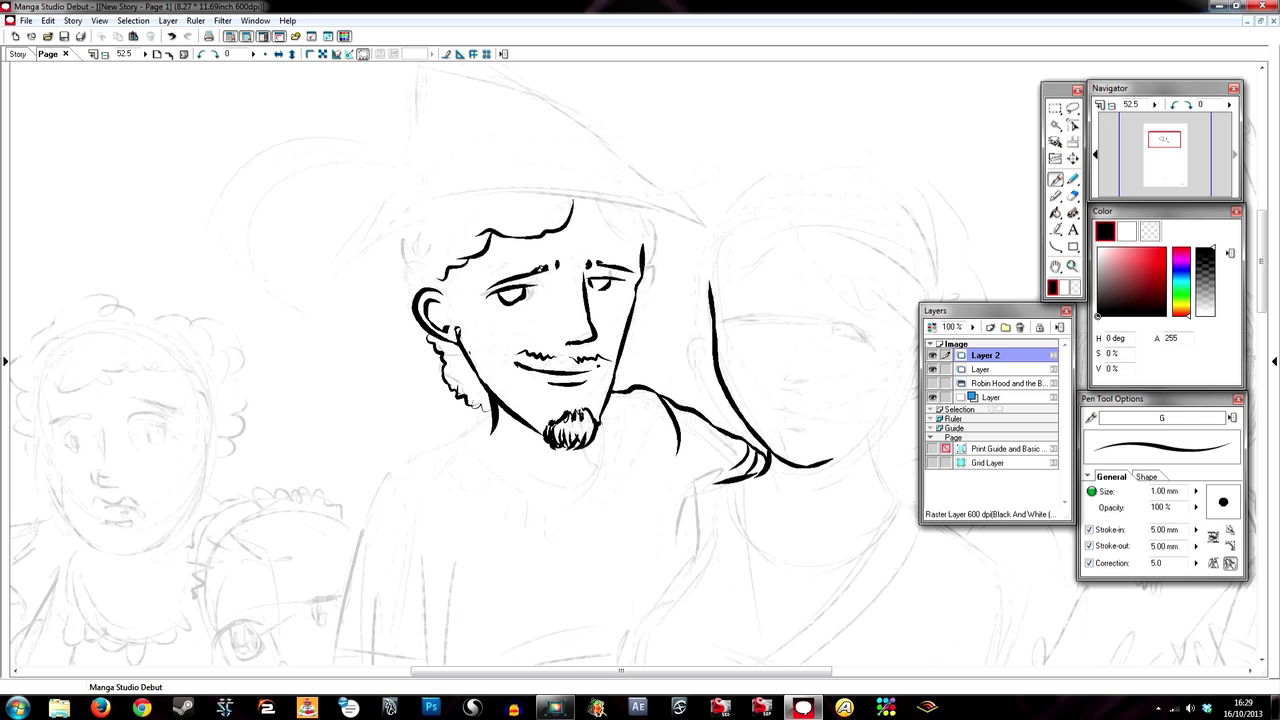
mouse_move(700, 232)
left_mouse_down()
mouse_move(470, 200)
mouse_move(332, 268)
mouse_move(392, 196)
left_mouse_up()
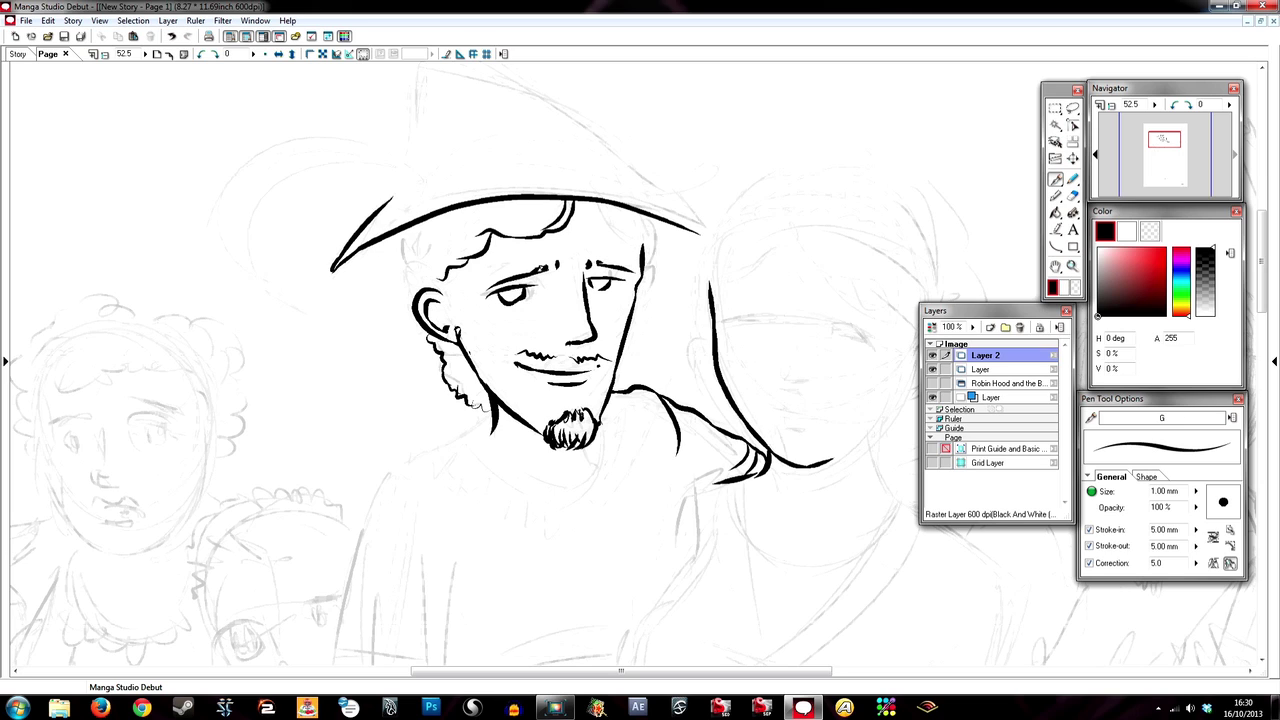
Redraw the brim's right end and ink the pointed hat crown, band and buckle
key("ctrl+z")
mouse_move(654, 186)
left_mouse_down()
mouse_move(712, 240)
mouse_move(576, 200)
mouse_move(636, 208)
mouse_move(388, 200)
left_mouse_up()
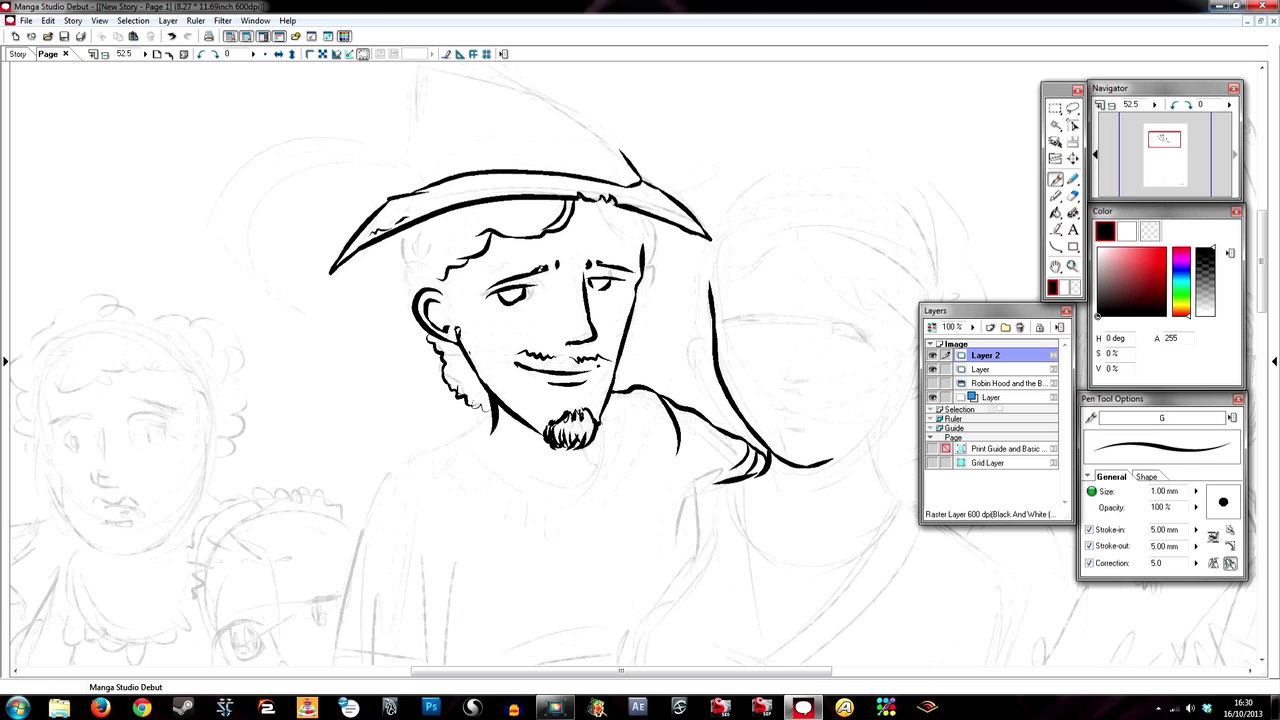
mouse_move(462, 156)
left_mouse_down()
mouse_move(620, 148)
mouse_move(390, 196)
left_mouse_up()
left_click_drag(580, 162, 606, 182)
left_click_drag(384, 210, 416, 196)
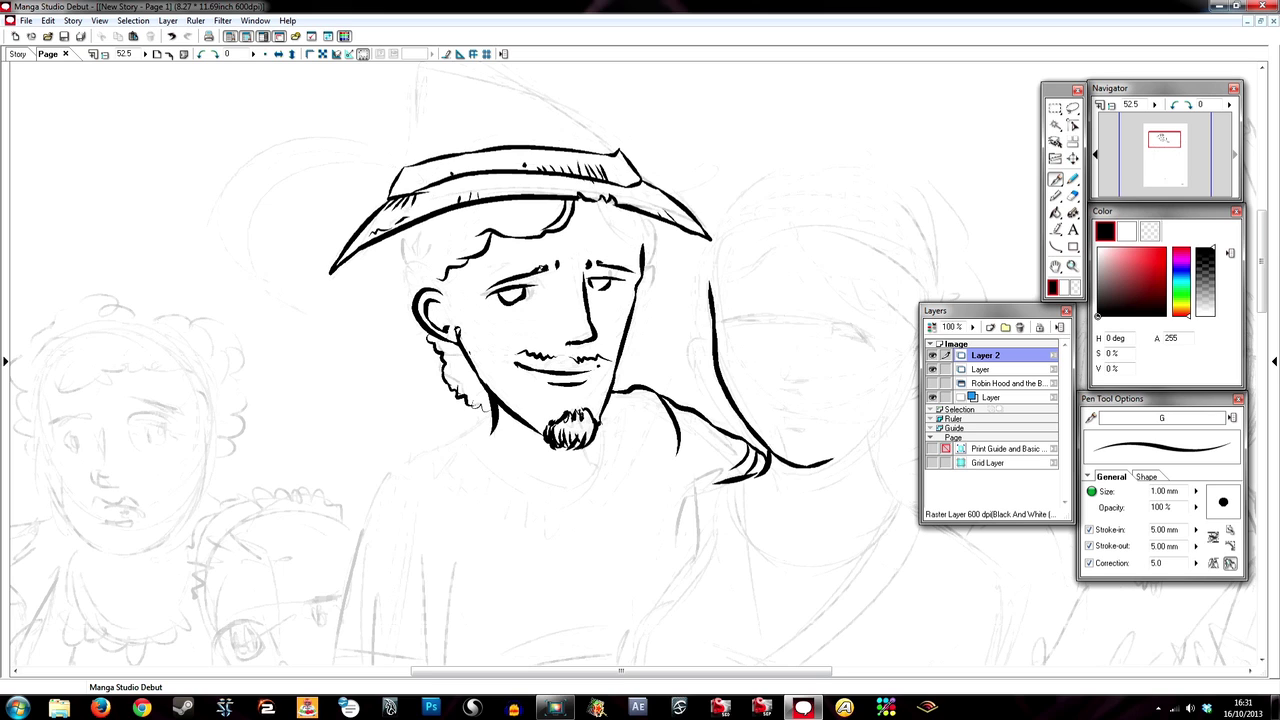
left_click_drag(592, 138, 622, 180)
left_click_drag(600, 350, 663, 430)
mouse_move(680, 228)
left_mouse_down()
mouse_move(490, 146)
mouse_move(478, 228)
left_mouse_up()
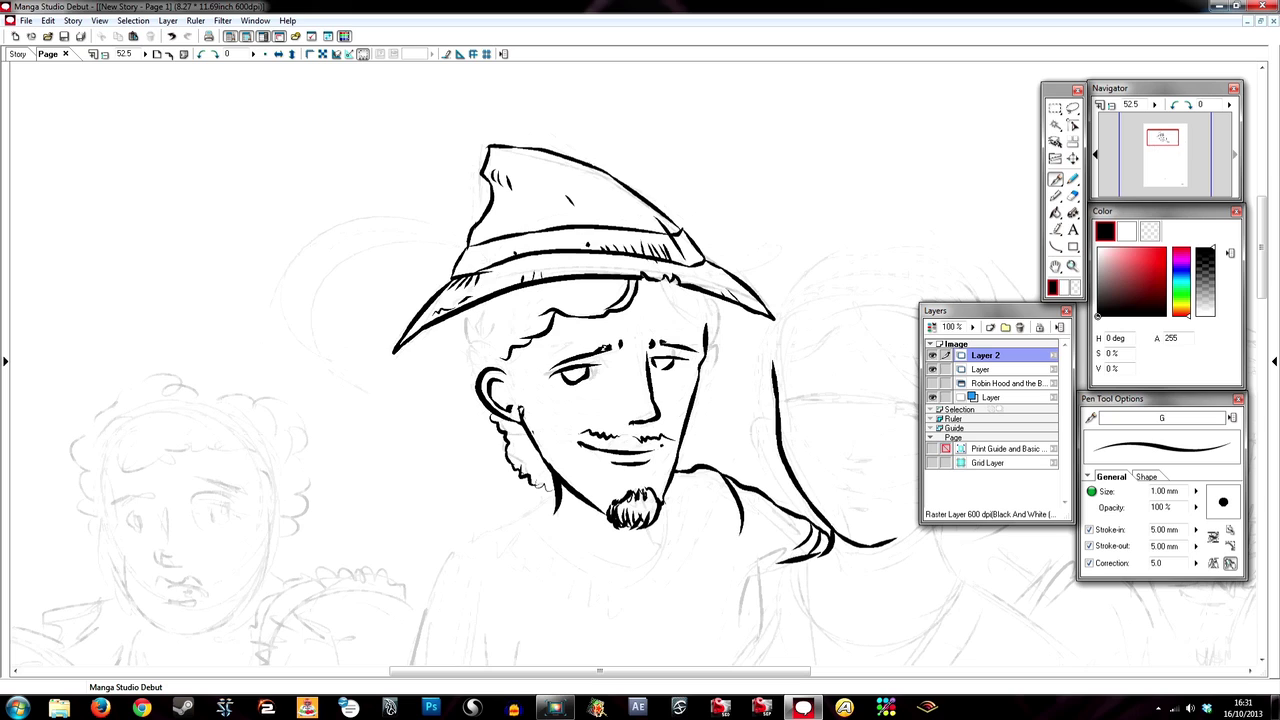
Ink curly hair under the brim and along the left side of the head
left_click_drag(716, 298, 722, 358)
mouse_move(656, 282)
left_mouse_down()
mouse_move(710, 388)
mouse_move(708, 310)
left_mouse_up()
left_click_drag(600, 280, 618, 304)
mouse_move(470, 316)
left_mouse_down()
mouse_move(456, 384)
mouse_move(478, 362)
left_mouse_up()
mouse_move(498, 358)
left_mouse_down()
mouse_move(524, 384)
mouse_move(548, 476)
left_mouse_up()
left_click_drag(568, 296, 596, 280)
left_click_drag(574, 320, 588, 342)
Ink the collar line below the beard, briefly toggling the Eraser
left_click_drag(600, 400, 504, 319)
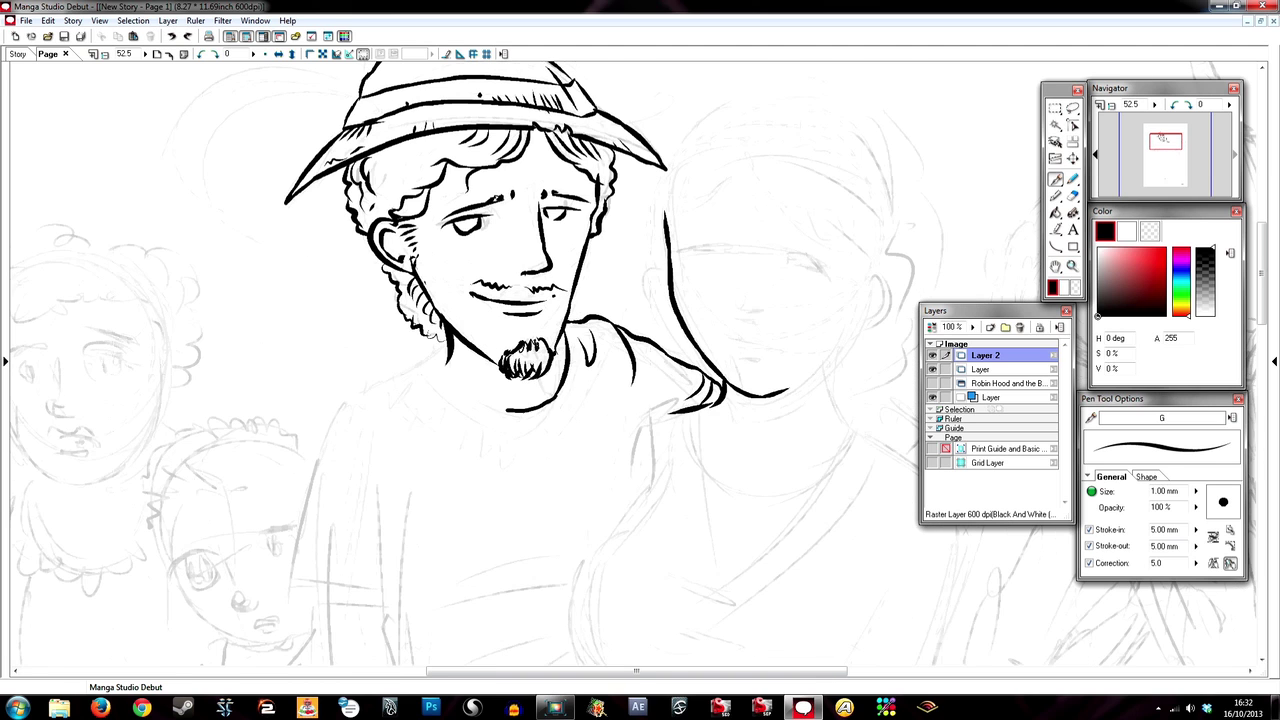
left_click_drag(500, 450, 521, 271)
mouse_move(370, 300)
left_mouse_down()
mouse_move(488, 262)
mouse_move(496, 455)
left_mouse_up()
key("e")
key("p")
Ink a hatched feather on the left of the hat
mouse_move(384, 190)
left_mouse_down()
mouse_move(230, 182)
mouse_move(206, 272)
mouse_move(384, 198)
mouse_move(336, 168)
left_mouse_up()
left_click_drag(240, 196, 204, 216)
mouse_move(238, 208)
left_mouse_down()
mouse_move(214, 262)
mouse_move(236, 256)
left_mouse_up()
left_click_drag(380, 194, 336, 180)
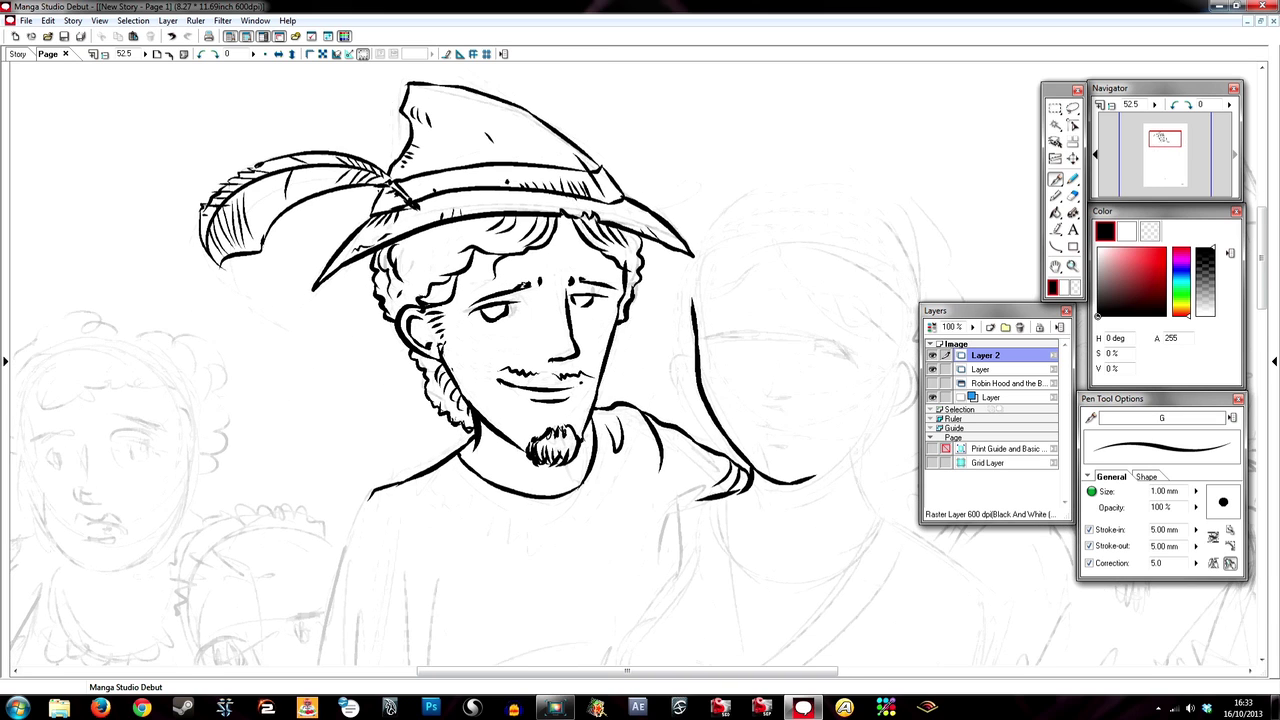
Ink the zigzag collar along the neckline and hatch the shirt's right shoulder
left_click_drag(520, 400, 508, 225)
mouse_move(600, 300)
left_mouse_down()
mouse_move(540, 366)
mouse_move(452, 345)
mouse_move(408, 318)
left_mouse_up()
left_click_drag(642, 272, 652, 294)
left_click_drag(688, 308, 696, 330)
left_click_drag(700, 302, 708, 322)
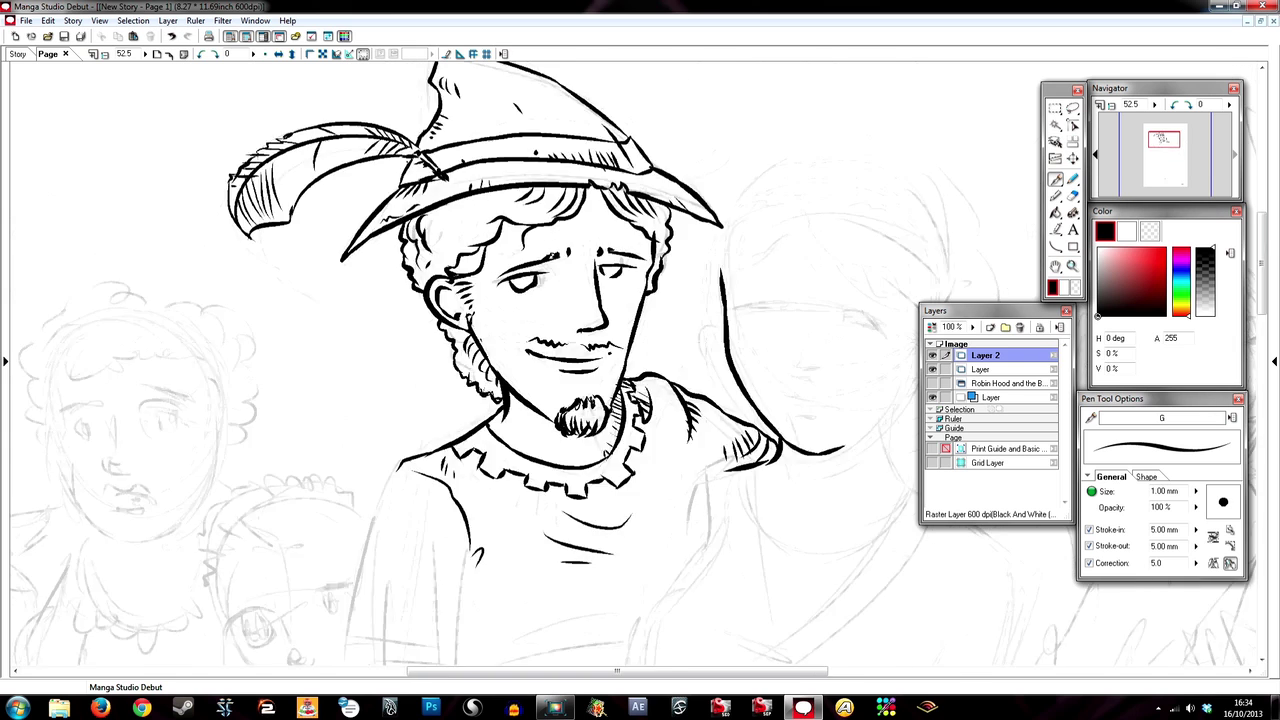
scroll(640, 360, "down", 5)
Ink Robin Hood's right torso line as a long curve down from the shoulder
scroll(519, 280, "up", 3)
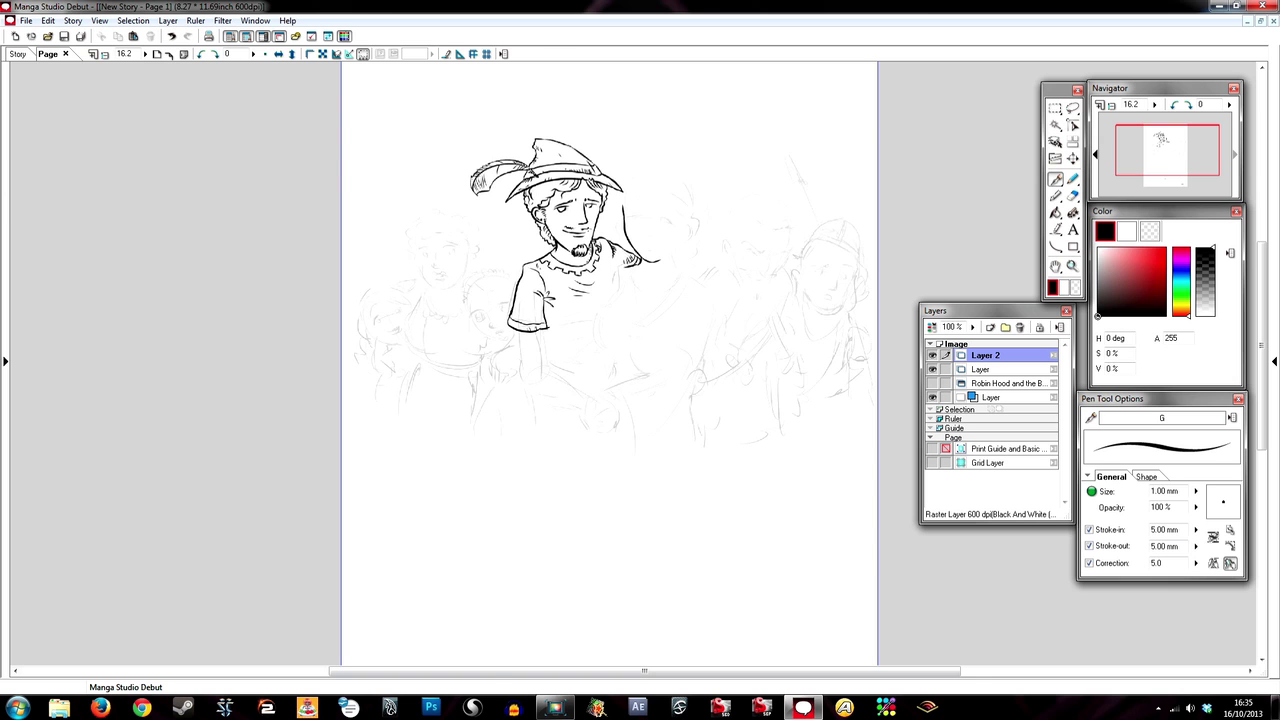
scroll(540, 290, "up", 3)
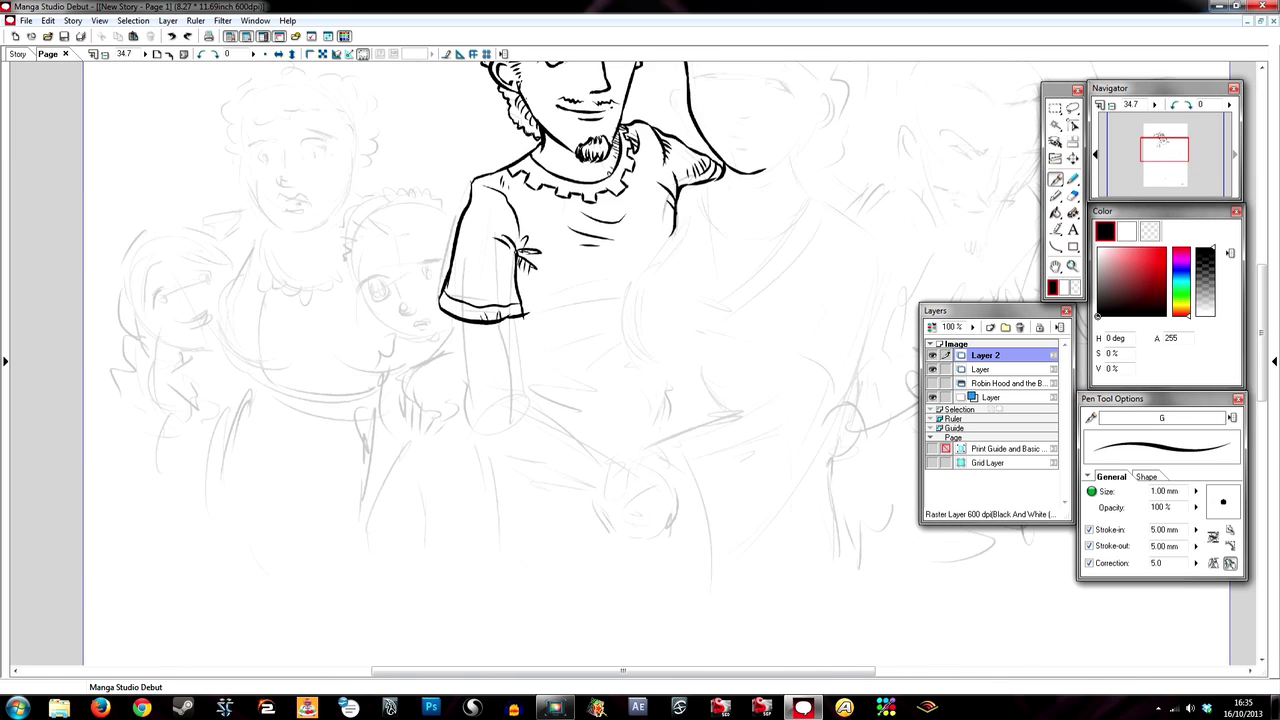
mouse_move(673, 232)
left_mouse_down()
mouse_move(628, 300)
mouse_move(652, 372)
left_mouse_up()
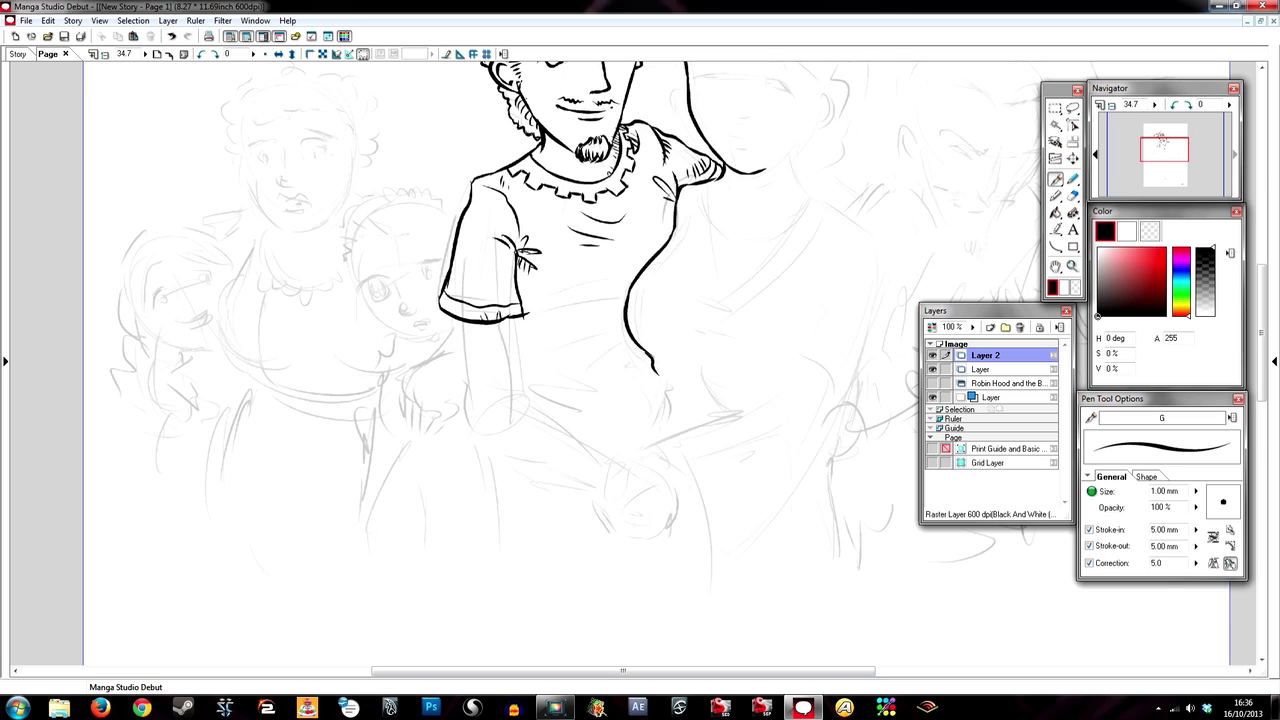
key("ctrl+z")
key("ctrl+z")
mouse_move(680, 214)
left_mouse_down()
mouse_move(642, 360)
mouse_move(642, 450)
left_mouse_up()
left_click_drag(652, 352, 692, 364)
Ink the curve beside the shoulder and the dress's V neckline and lower curve
left_click_drag(600, 300, 540, 395)
left_click_drag(656, 294, 760, 298)
left_click_drag(668, 374, 624, 418)
mouse_move(640, 454)
left_mouse_down()
mouse_move(666, 496)
mouse_move(708, 504)
left_mouse_up()
key("ctrl+z")
left_click_drag(770, 382, 762, 422)
Ink the shirt's chest folds and the left arm and forearm outlines to the hands
left_click_drag(494, 388, 572, 424)
left_click_drag(500, 470, 588, 468)
left_click_drag(600, 400, 575, 315)
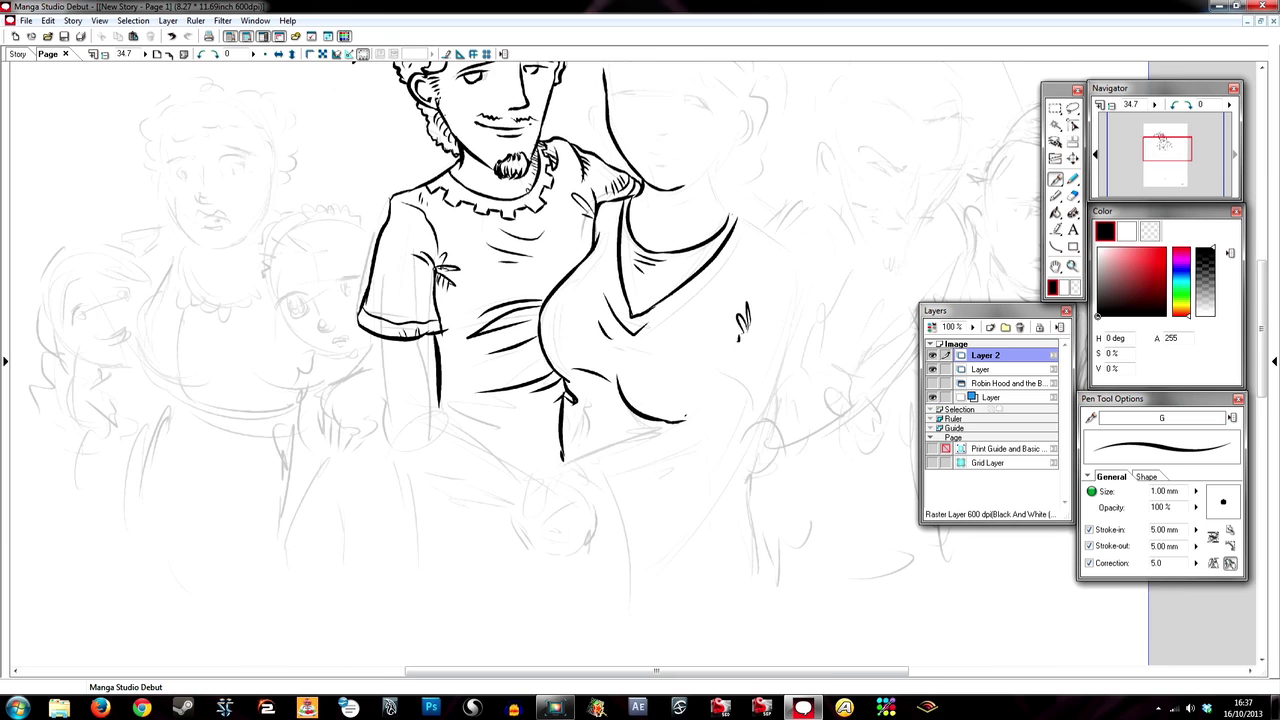
left_click_drag(434, 334, 480, 436)
mouse_move(376, 338)
left_mouse_down()
mouse_move(392, 398)
mouse_move(515, 505)
left_mouse_up()
Ink the clasped hand with its finger, palm, bottom and left edges
left_click_drag(600, 300, 618, 246)
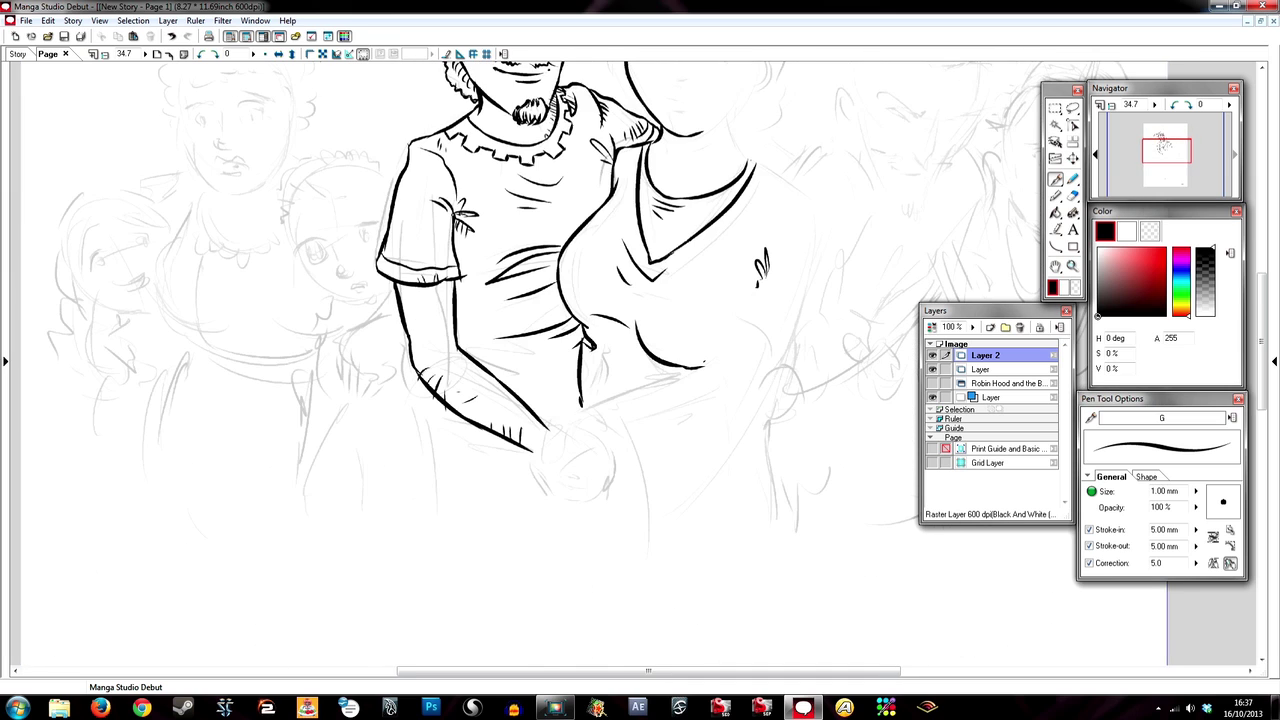
left_click_drag(542, 424, 620, 456)
mouse_move(550, 452)
left_mouse_down()
mouse_move(588, 446)
mouse_move(626, 470)
left_mouse_up()
mouse_move(542, 466)
left_mouse_down()
mouse_move(626, 474)
mouse_move(624, 492)
left_mouse_up()
key("ctrl+z")
key("ctrl+z")
mouse_move(610, 480)
left_mouse_down()
mouse_move(628, 490)
mouse_move(616, 500)
left_mouse_up()
mouse_move(576, 506)
left_mouse_down()
mouse_move(612, 494)
mouse_move(570, 502)
left_mouse_up()
left_click_drag(528, 452, 560, 508)
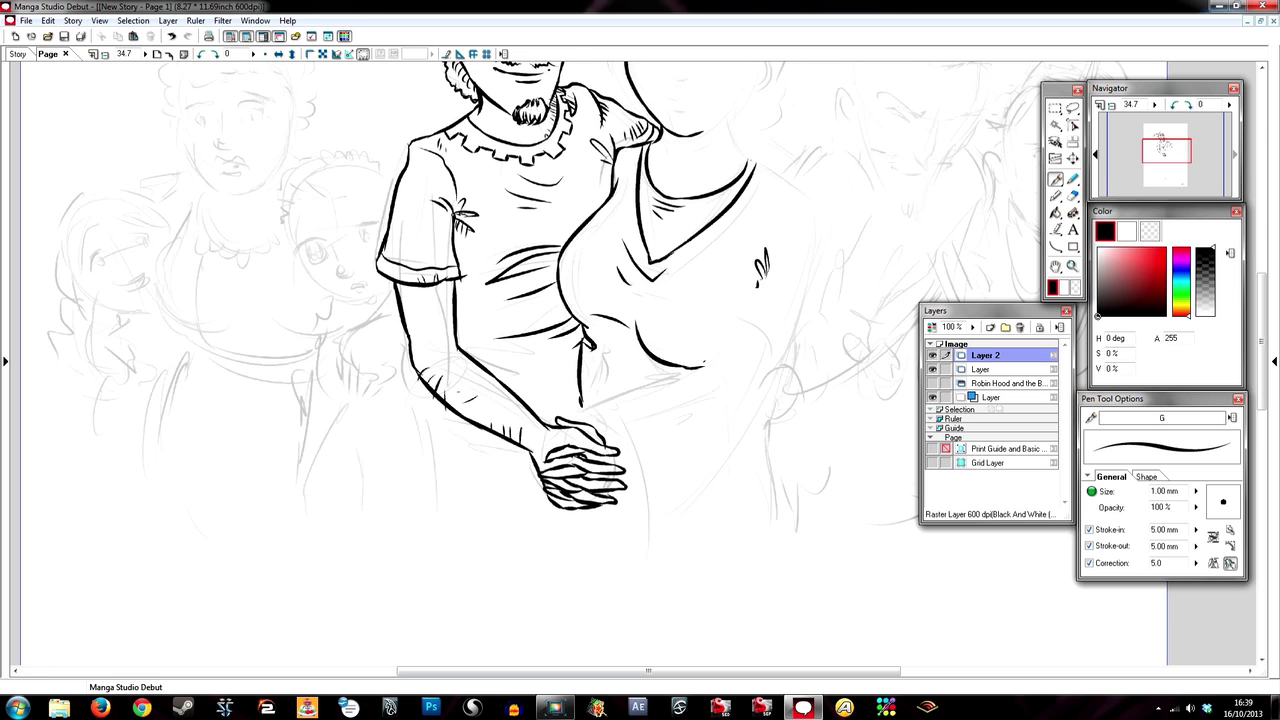
Ink the ruffled sleeve cuff, the lines below it, and hatch the skirt's left edge
left_click_drag(470, 340, 490, 405)
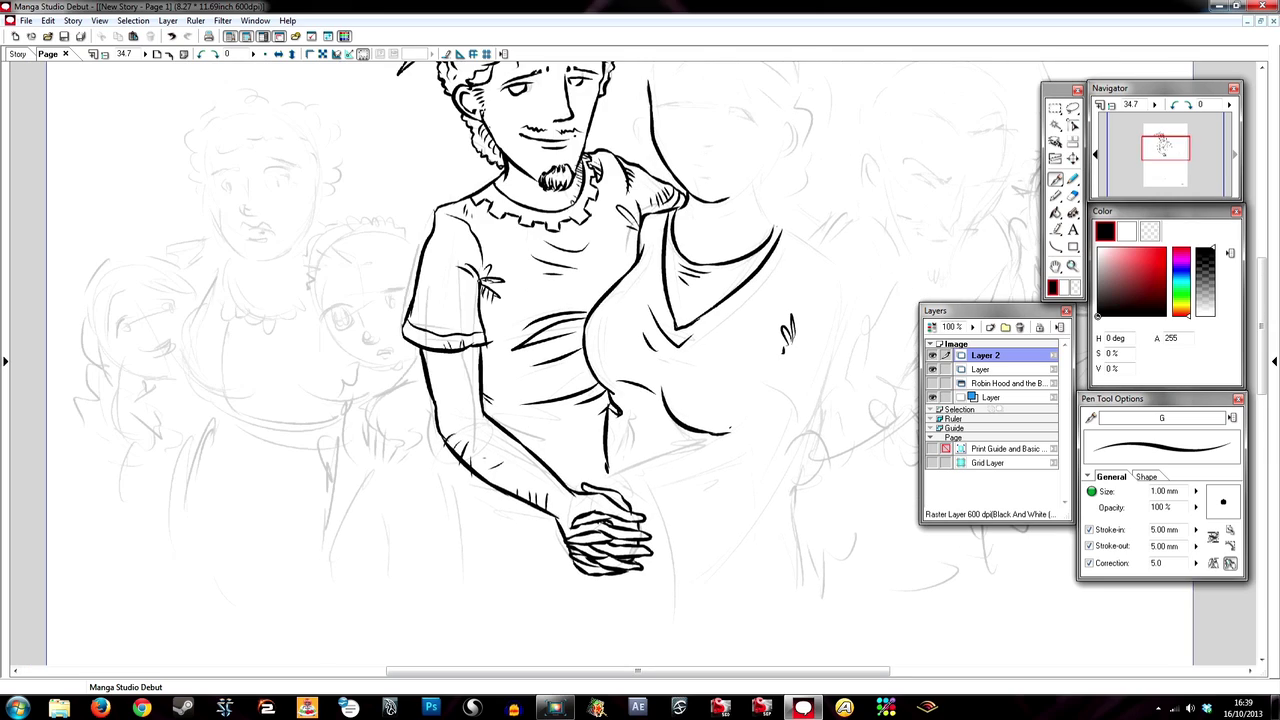
left_click_drag(466, 474, 558, 534)
left_click_drag(464, 520, 568, 556)
left_click_drag(600, 400, 626, 278)
left_click(932, 383)
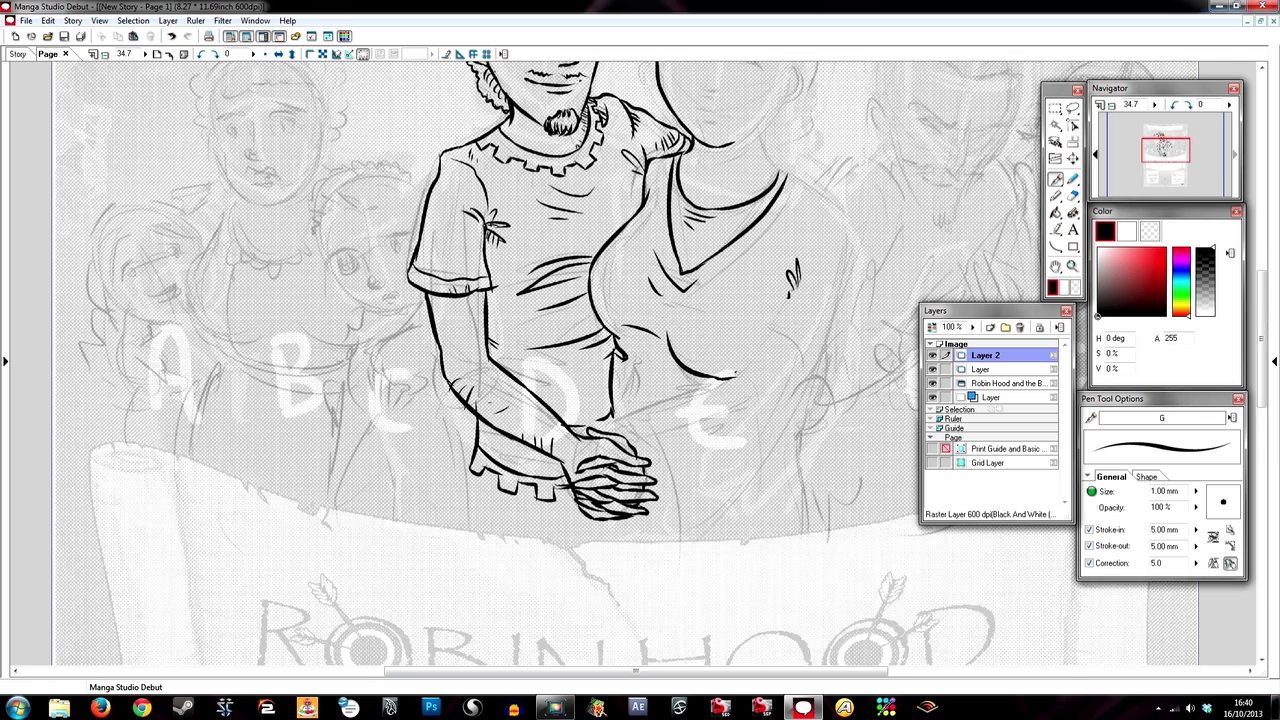
left_click_drag(492, 410, 492, 492)
left_click_drag(534, 424, 498, 446)
Ink the woman's arm, sleeve folds, back outline and hip and waist strokes
left_click_drag(814, 226, 760, 306)
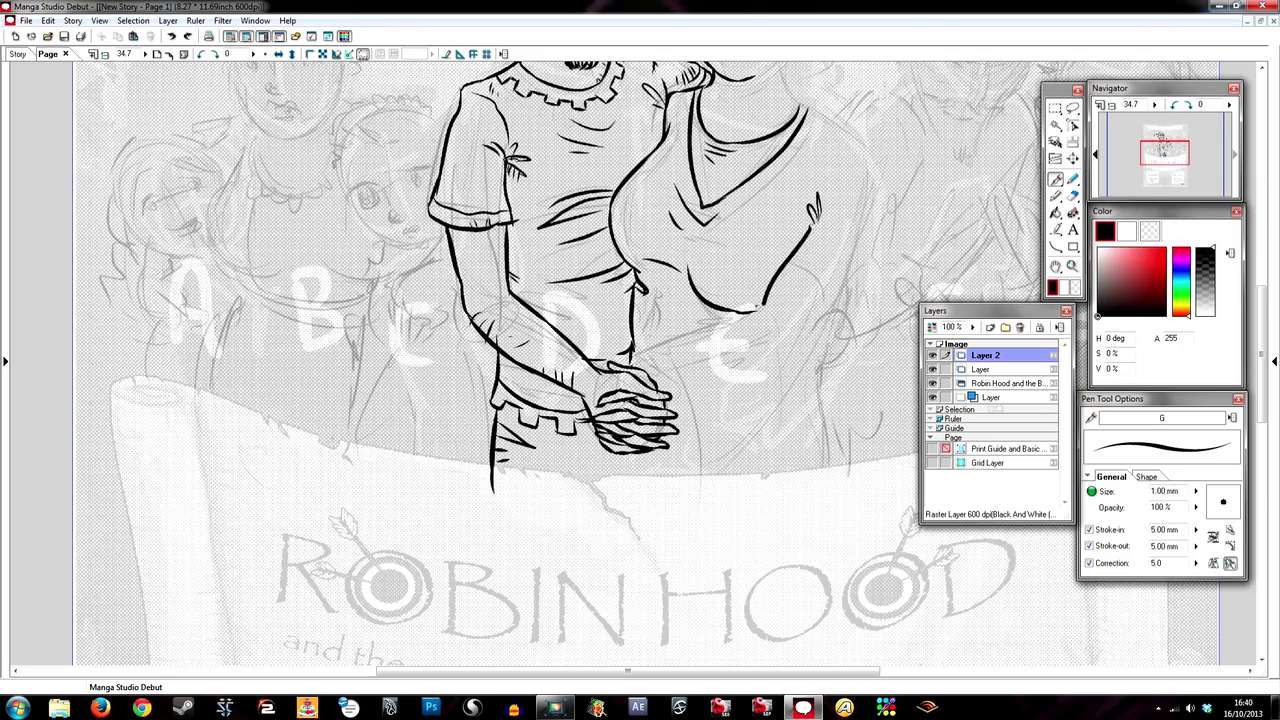
key("ctrl+z")
mouse_move(820, 196)
left_mouse_down()
mouse_move(748, 312)
mouse_move(650, 366)
mouse_move(636, 408)
left_mouse_up()
left_click_drag(768, 310, 794, 352)
mouse_move(800, 104)
left_mouse_down()
mouse_move(870, 200)
mouse_move(788, 492)
left_mouse_up()
left_click_drag(788, 470, 712, 484)
mouse_move(790, 376)
left_mouse_down()
mouse_move(708, 410)
mouse_move(682, 544)
left_mouse_up()
Ink the skirt lines and hatching, her necklace, and Robin Hood's hand at her waist
left_click_drag(656, 456, 640, 498)
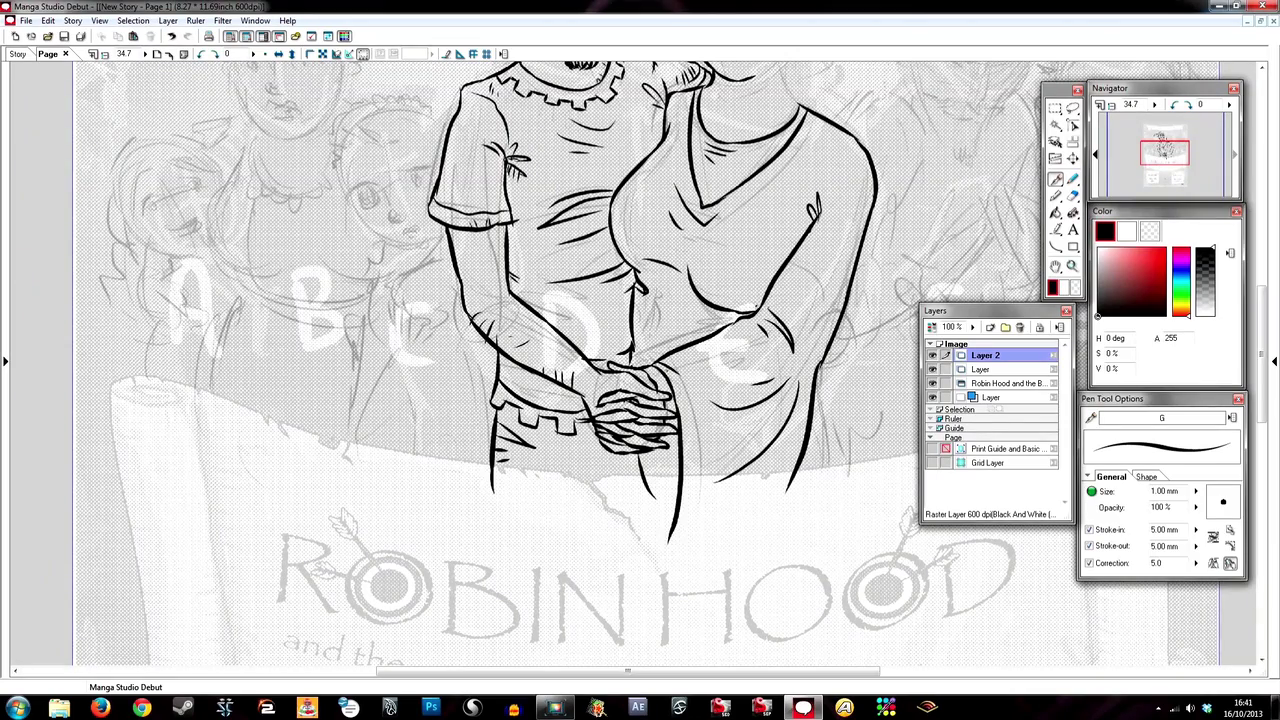
left_click_drag(654, 372, 670, 392)
left_click_drag(676, 452, 646, 496)
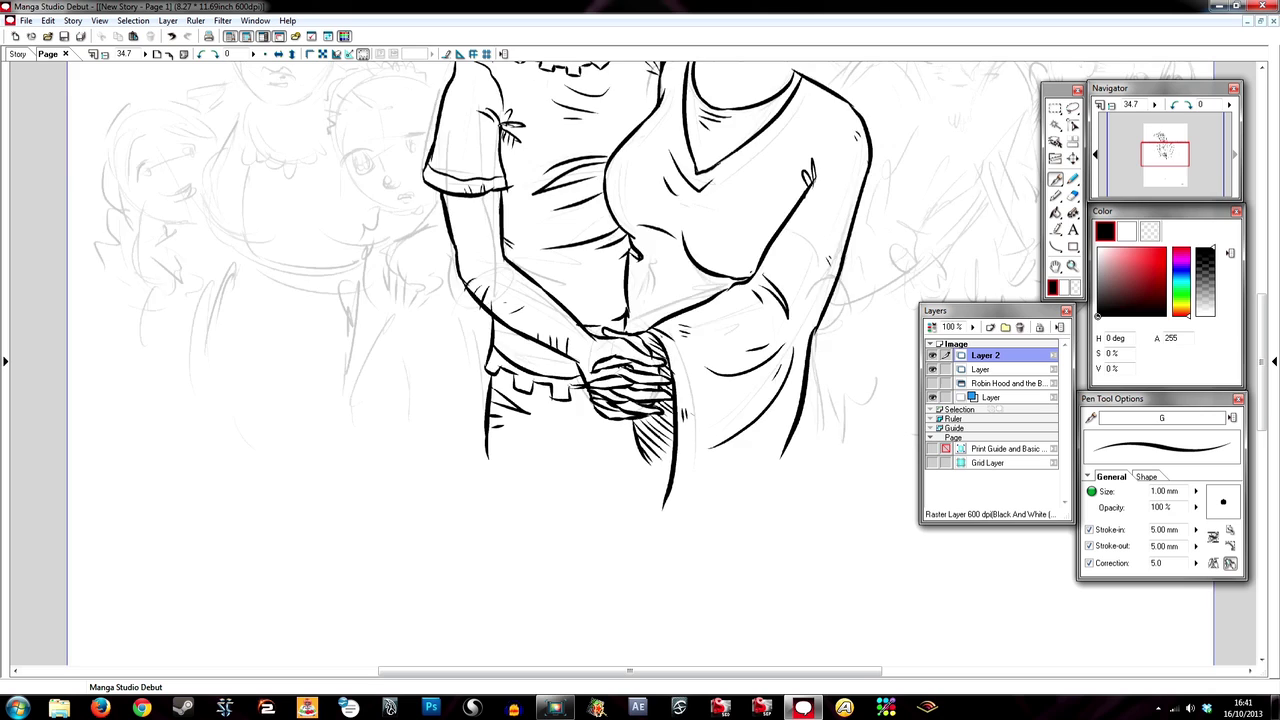
left_click_drag(796, 107, 784, 182)
mouse_move(692, 138)
left_mouse_down()
mouse_move(772, 150)
mouse_move(710, 275)
left_mouse_up()
left_click_drag(776, 444, 772, 520)
left_click_drag(768, 520, 756, 626)
left_click_drag(700, 420, 684, 351)
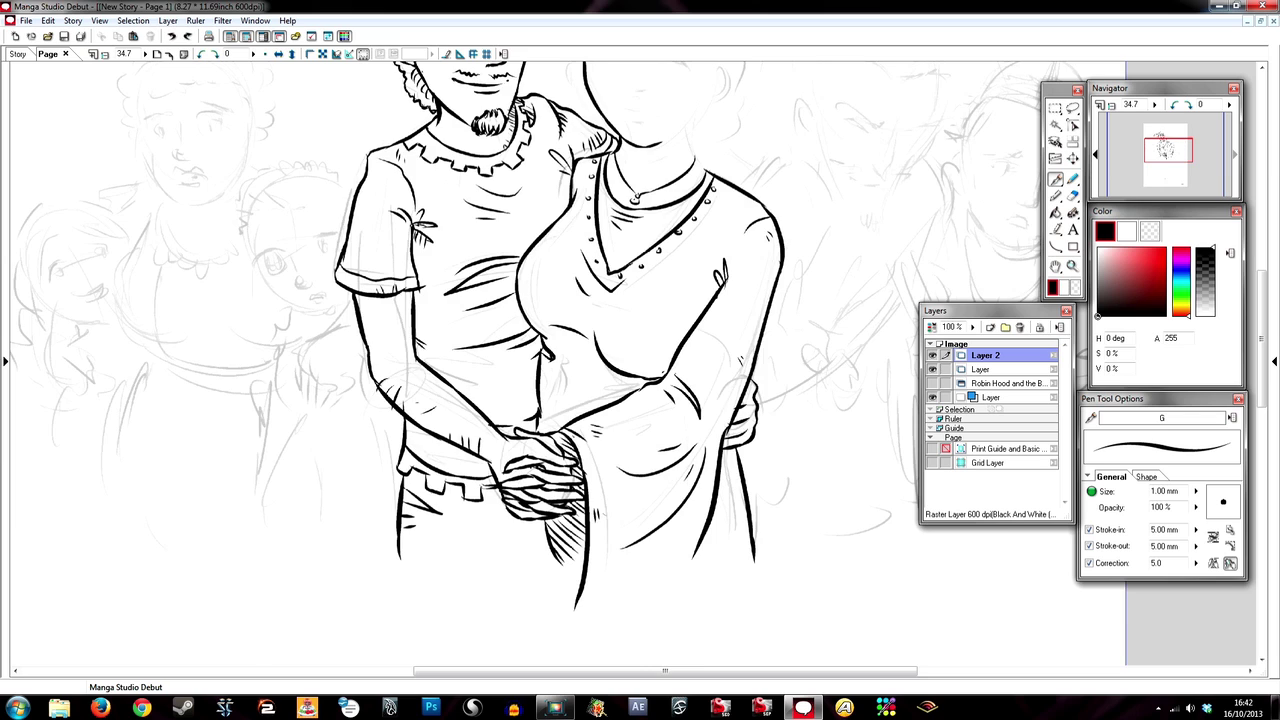
left_click_drag(684, 151, 670, 360)
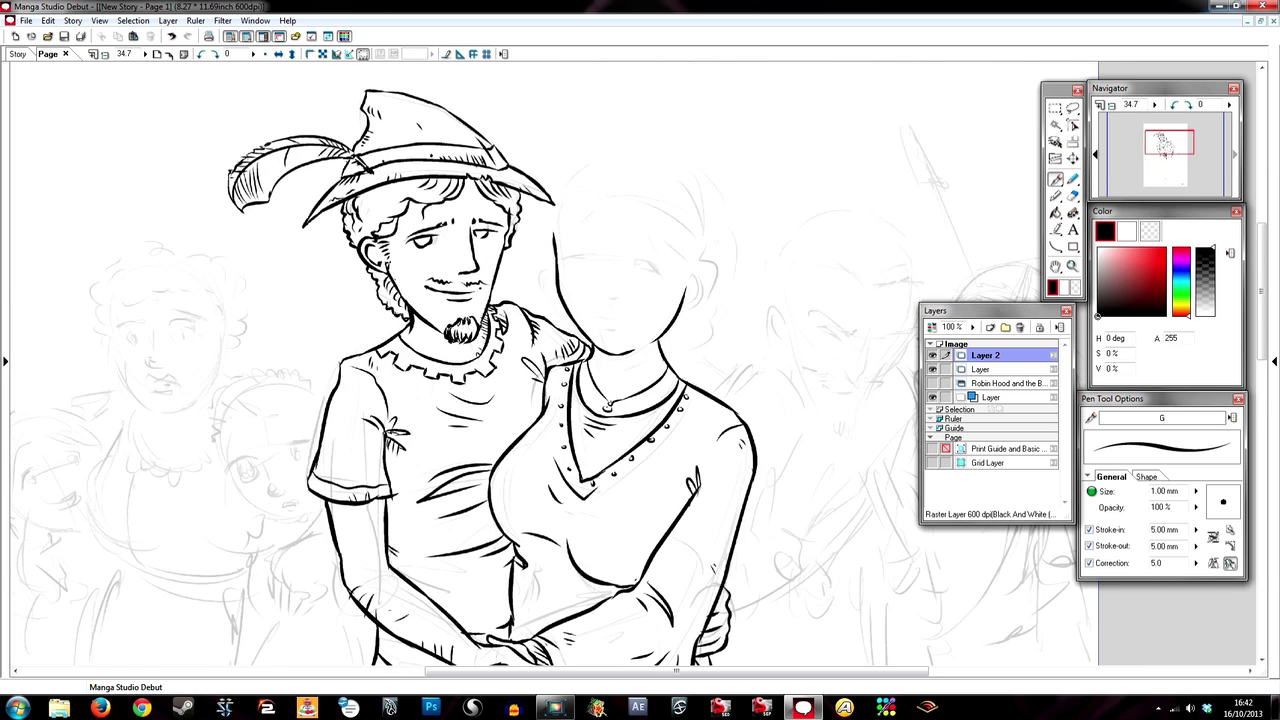
key("ctrl+plus")
Ink the woman's mouth, lips and the line under her lower lip
left_click_drag(700, 200, 614, 586)
left_click_drag(350, 378, 416, 384)
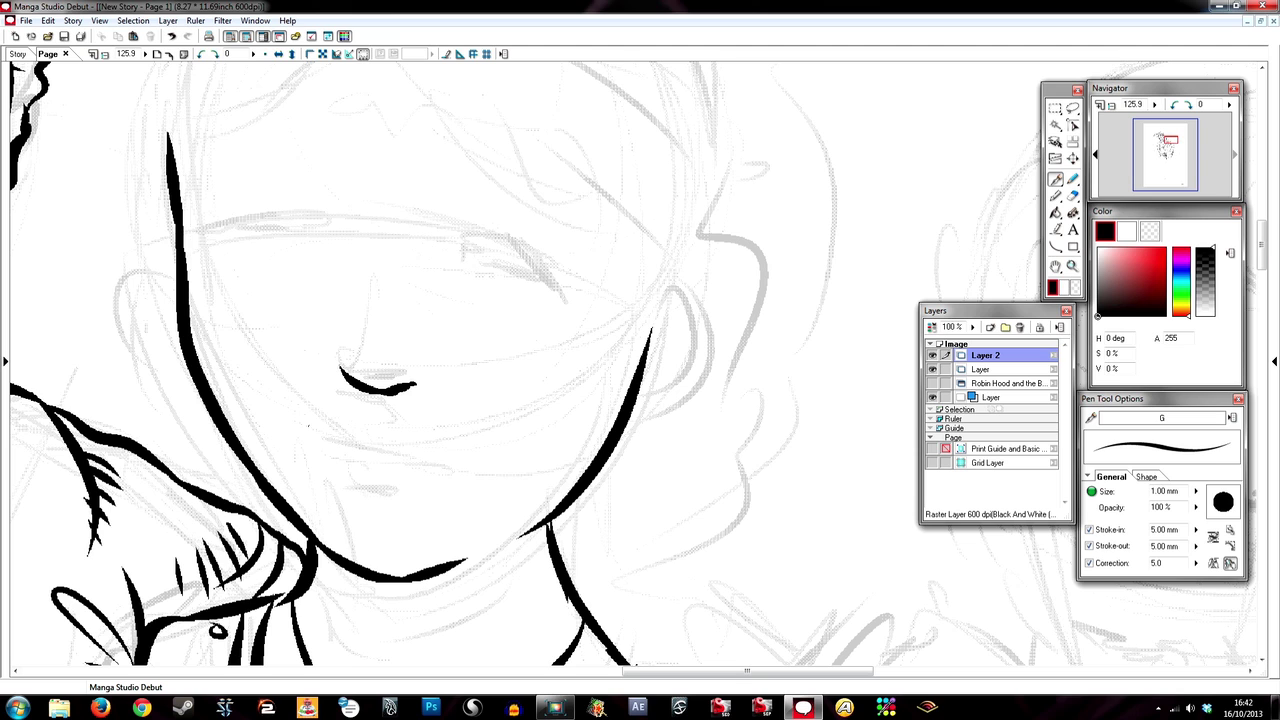
mouse_move(300, 430)
left_mouse_down()
mouse_move(466, 452)
mouse_move(336, 436)
mouse_move(430, 444)
mouse_move(376, 418)
mouse_move(406, 478)
left_mouse_up()
left_click_drag(500, 400, 557, 430)
Ink the eyebrow, eyelids, lash line and irises of both eyes
mouse_move(512, 256)
left_mouse_down()
mouse_move(632, 296)
mouse_move(636, 318)
left_mouse_up()
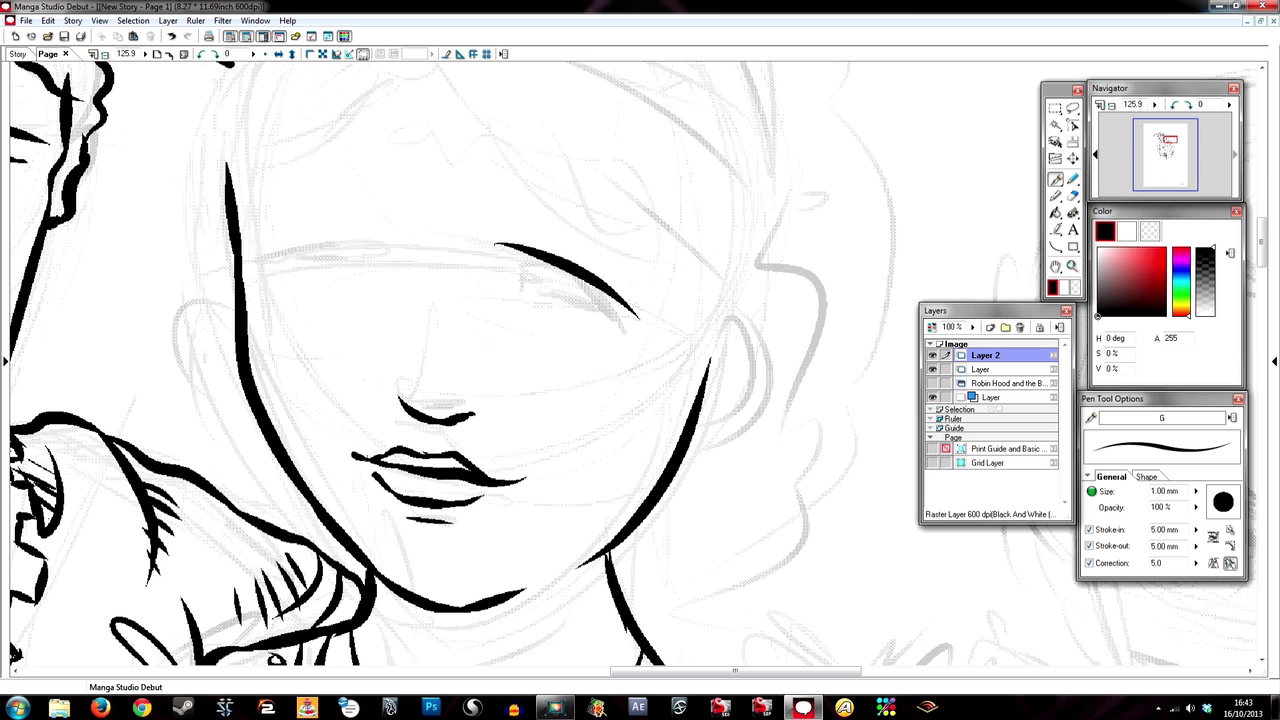
left_click_drag(490, 238, 508, 246)
left_click_drag(258, 268, 388, 236)
mouse_move(516, 274)
left_mouse_down()
mouse_move(620, 324)
mouse_move(604, 302)
mouse_move(530, 282)
mouse_move(600, 318)
left_mouse_up()
left_click_drag(370, 258, 254, 302)
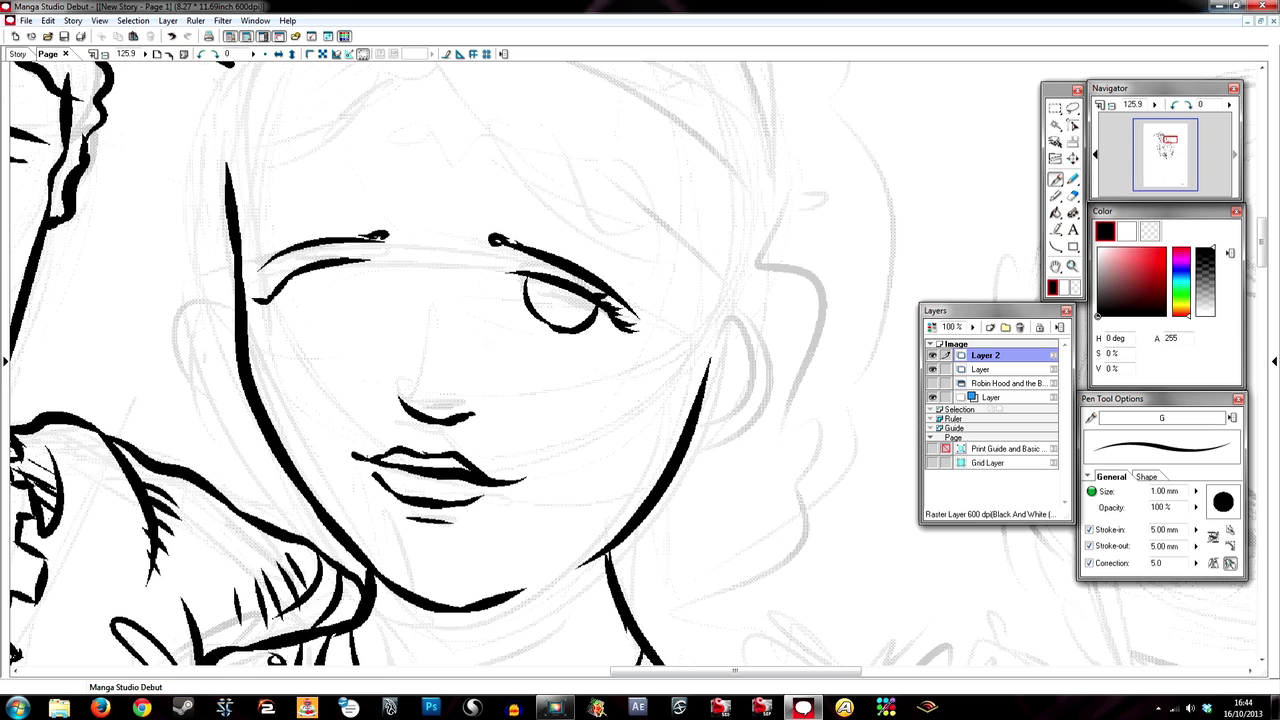
left_click_drag(375, 266, 304, 273)
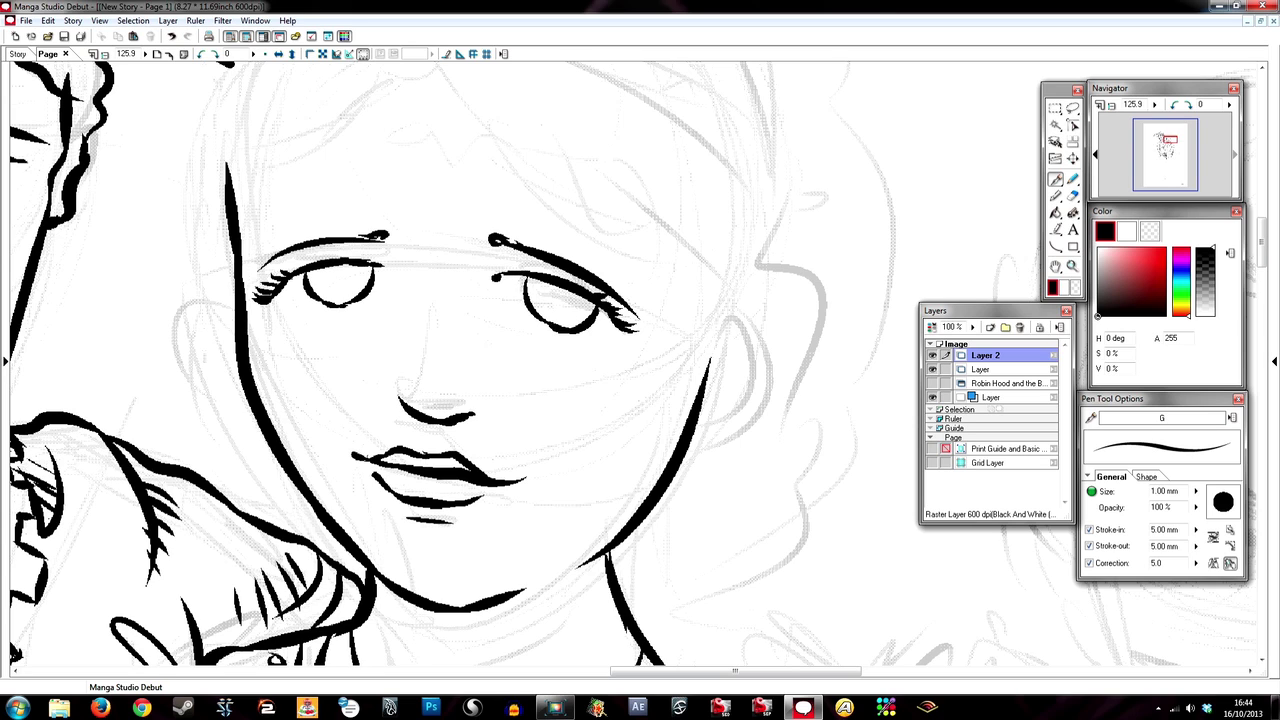
left_click_drag(600, 326, 526, 336)
key("ctrl+z")
Ink the hair strokes over her forehead, a right-side curl, the ear and a jaw stroke
left_click_drag(600, 250, 617, 400)
left_click_drag(442, 190, 244, 330)
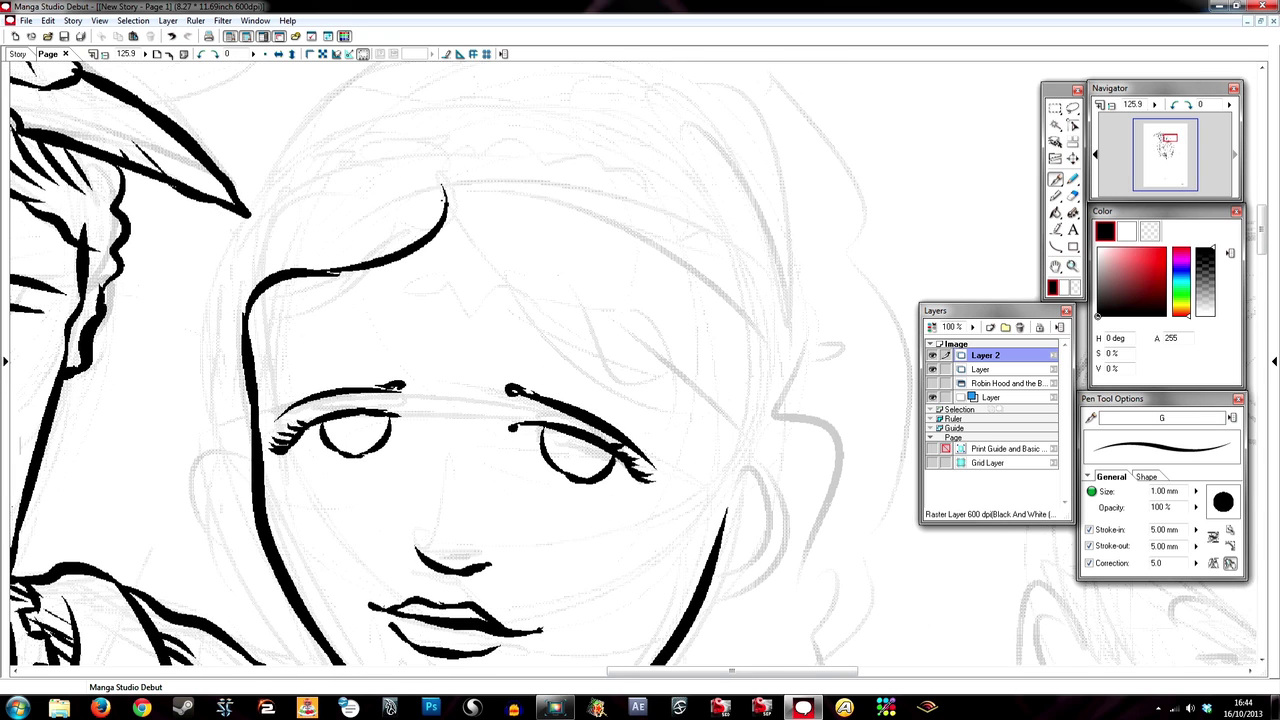
left_click_drag(440, 222, 256, 352)
mouse_move(452, 212)
left_mouse_down()
mouse_move(394, 368)
mouse_move(745, 401)
left_mouse_up()
mouse_move(604, 292)
left_mouse_down()
mouse_move(736, 380)
mouse_move(776, 440)
mouse_move(695, 270)
mouse_move(718, 350)
mouse_move(648, 424)
left_mouse_up()
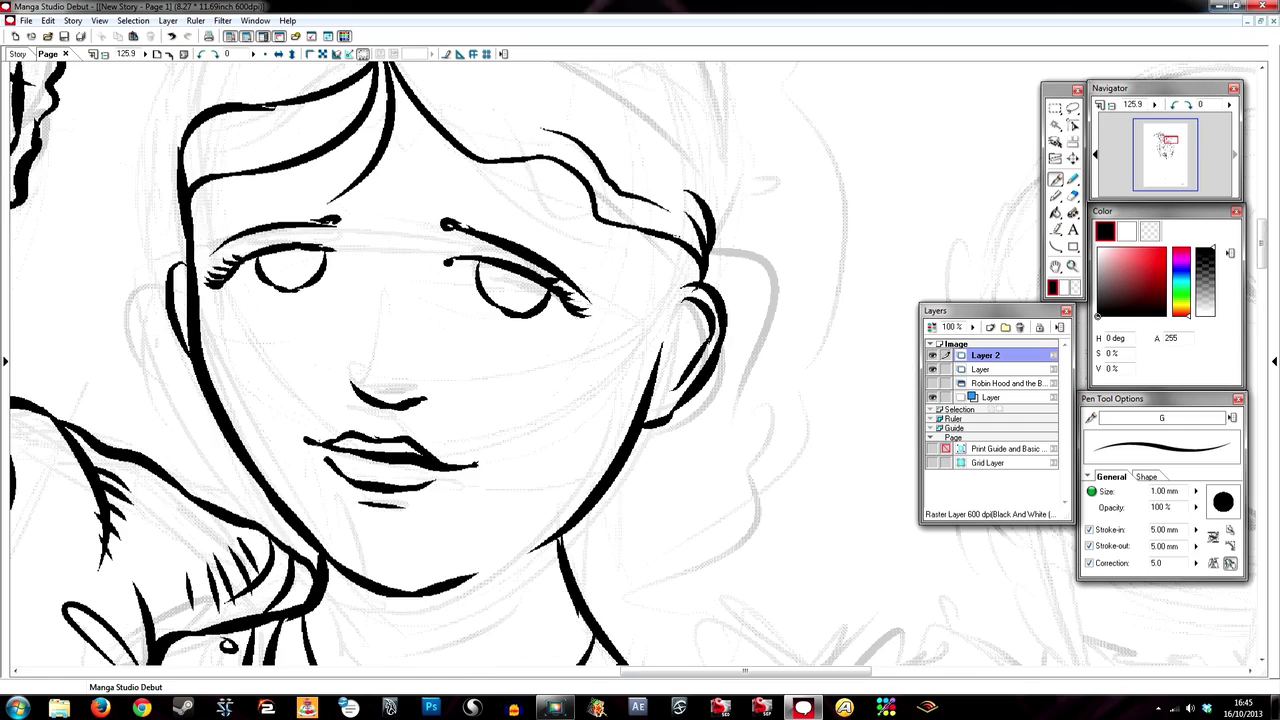
mouse_move(660, 240)
left_mouse_down()
mouse_move(690, 300)
mouse_move(698, 290)
mouse_move(650, 496)
left_mouse_up()
key("ctrl+z")
left_click_drag(500, 300, 650, 450)
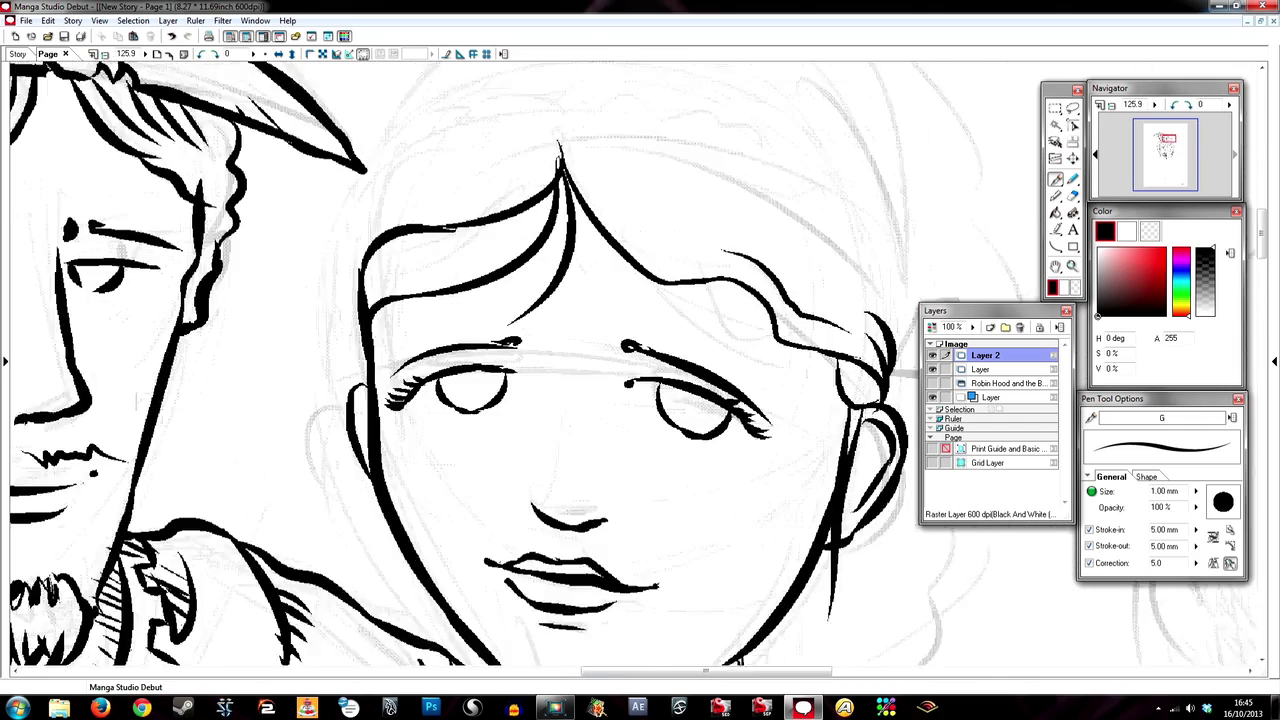
Ink the left hair outline, the curly hairband line and strands from the parting
left_click_drag(345, 196, 300, 415)
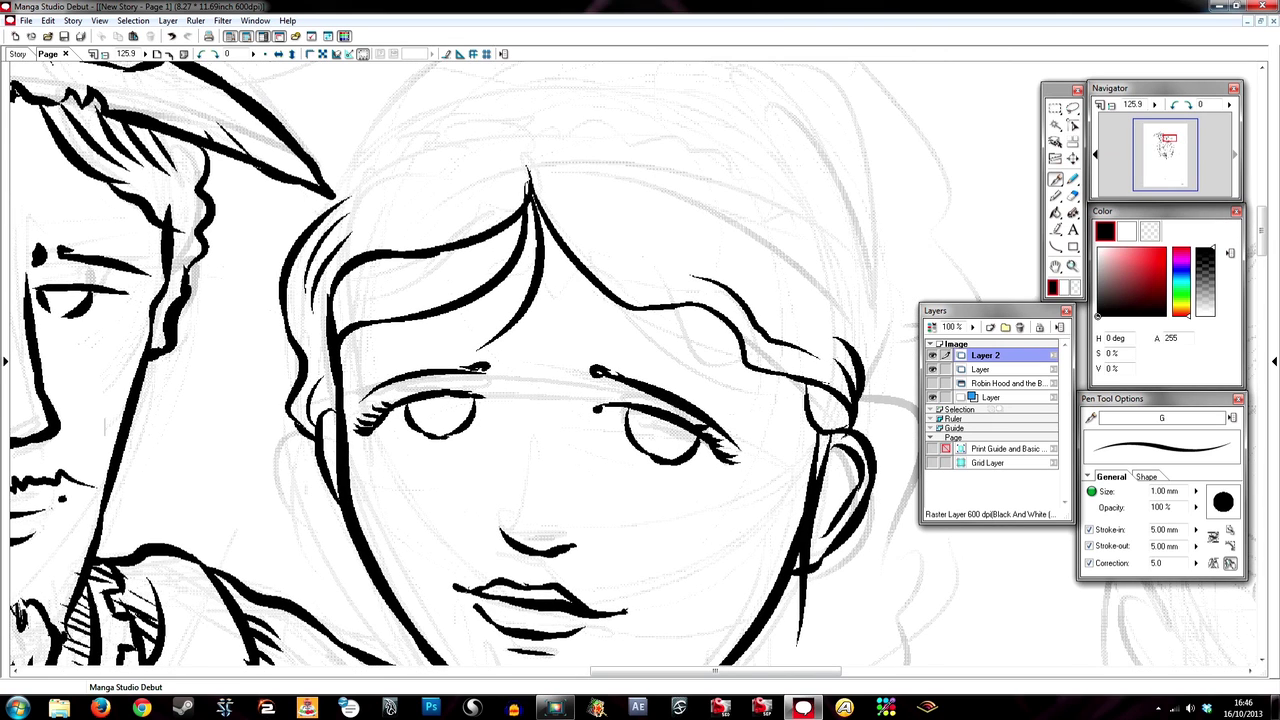
mouse_move(335, 200)
left_mouse_down()
mouse_move(388, 152)
mouse_move(648, 104)
mouse_move(598, 168)
left_mouse_up()
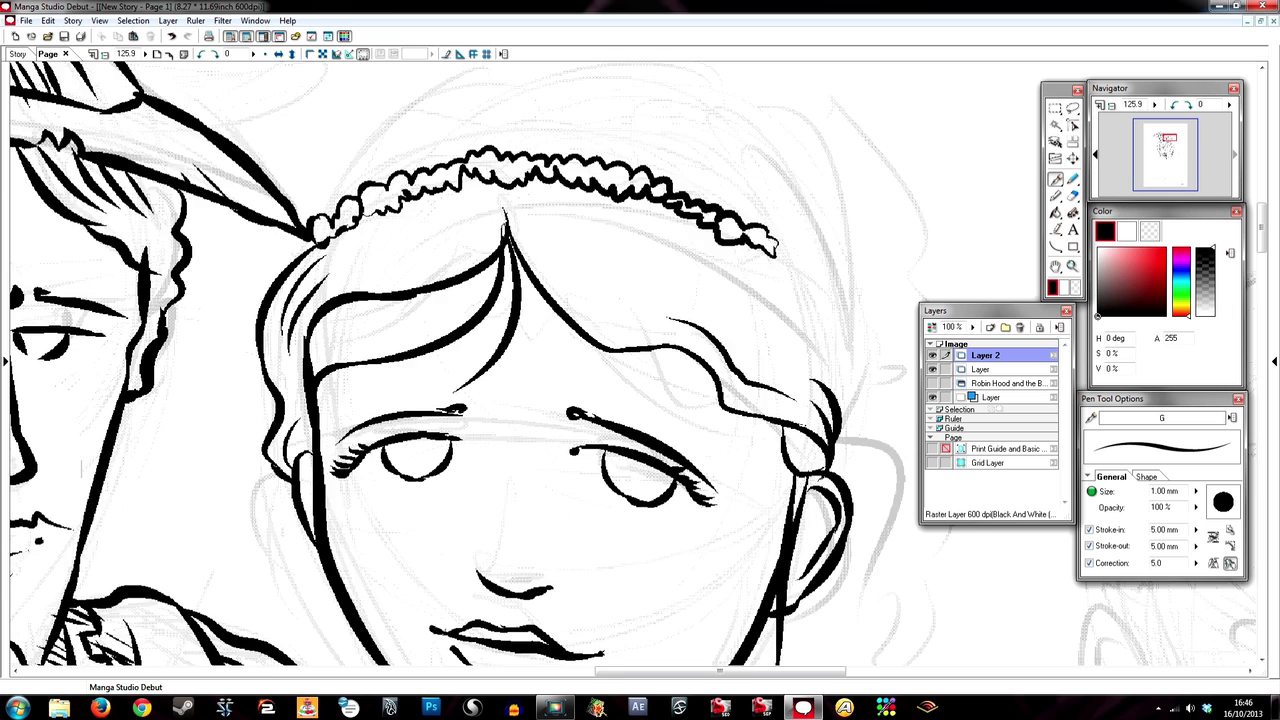
left_click_drag(700, 400, 520, 400)
left_click_drag(598, 250, 685, 345)
left_click_drag(595, 262, 670, 330)
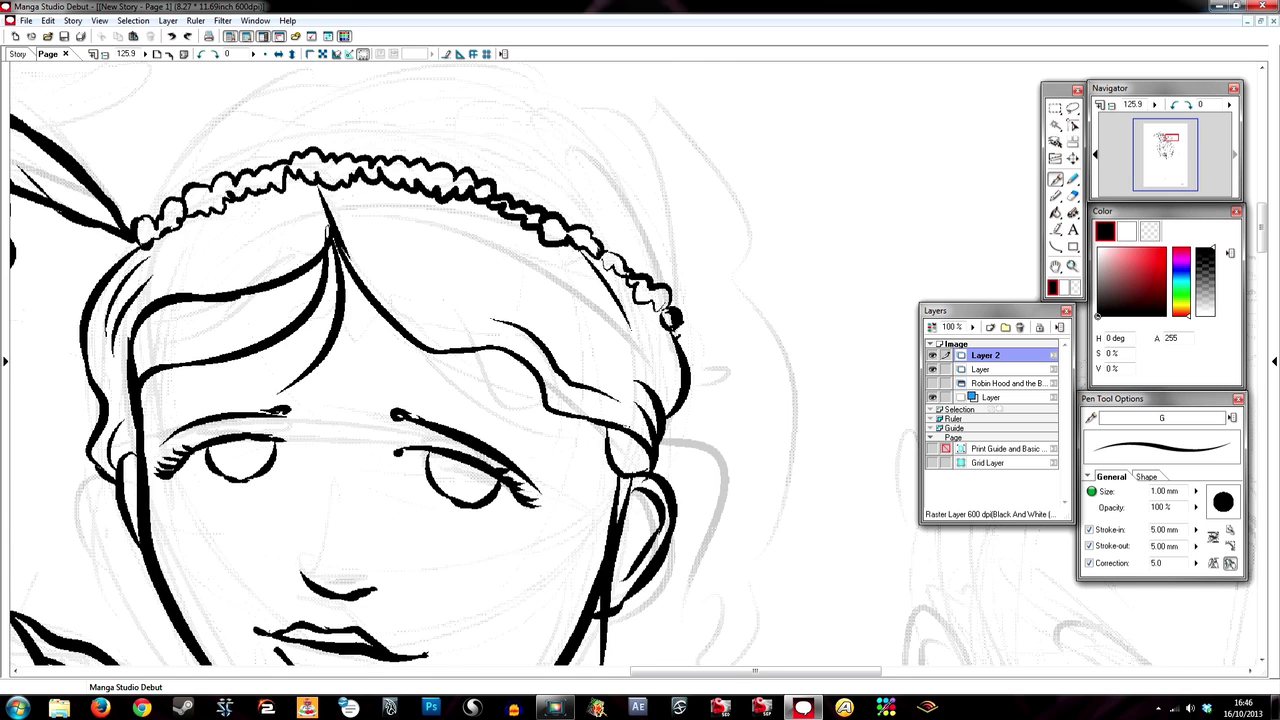
left_click_drag(340, 196, 512, 294)
left_click_drag(356, 186, 550, 272)
left_click_drag(500, 400, 650, 428)
Ink an arc above the girl's head and curly hair strands down her right side
scroll(611, 319, "down", 3)
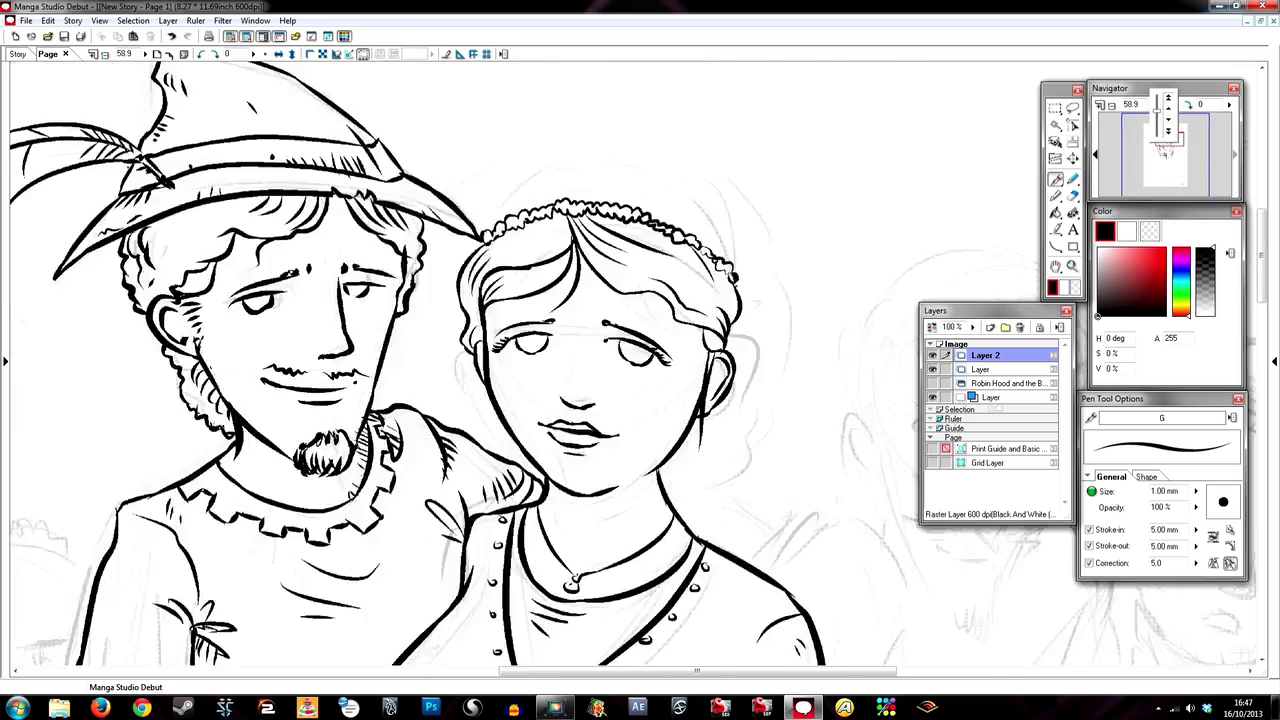
scroll(611, 319, "down", 2)
left_click_drag(518, 278, 585, 252)
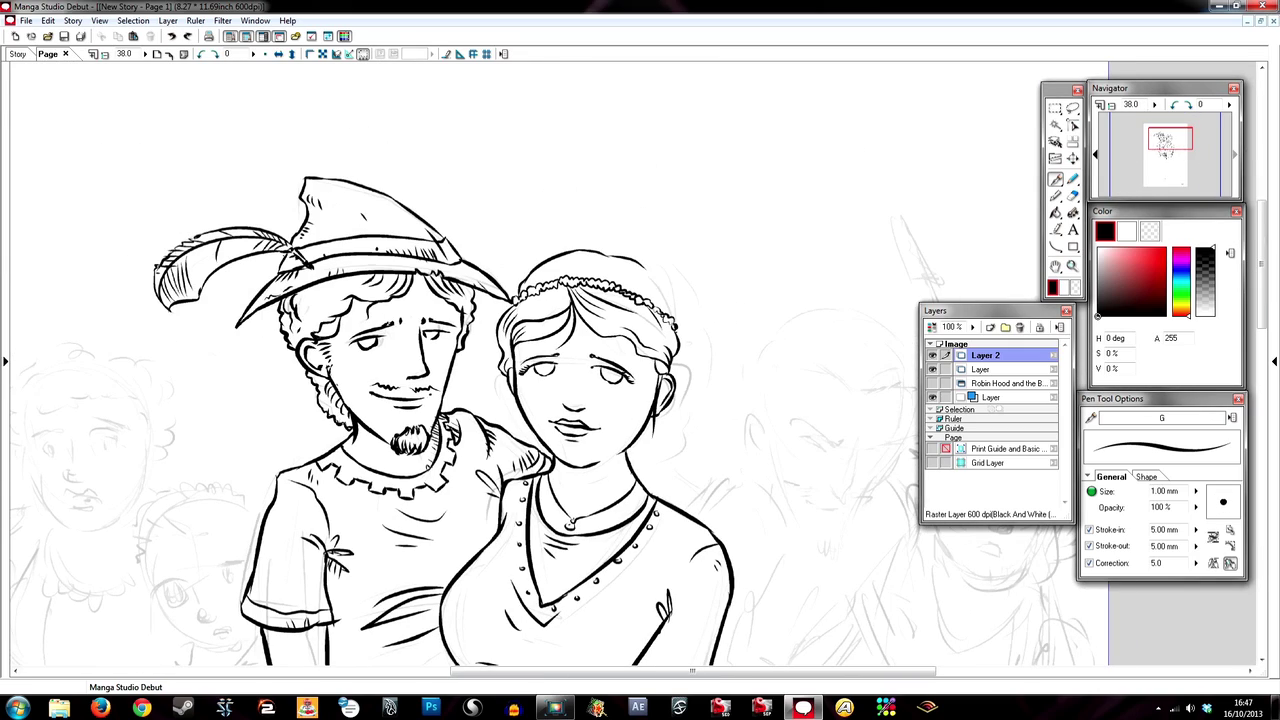
left_click_drag(672, 400, 680, 505)
mouse_move(652, 430)
left_mouse_down()
mouse_move(638, 495)
mouse_move(670, 470)
left_mouse_up()
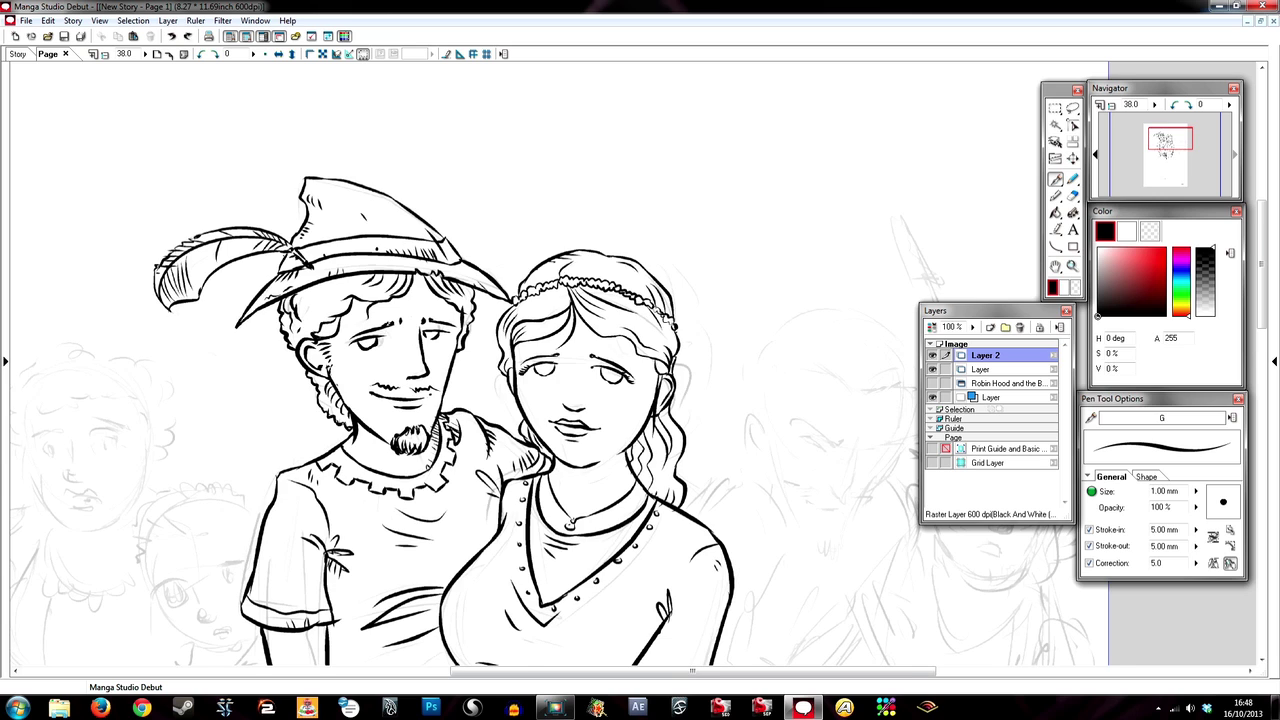
Undo the last two strokes and move the view to the sketched figures on the left
scroll(470, 370, "down", 3)
key("ctrl+z")
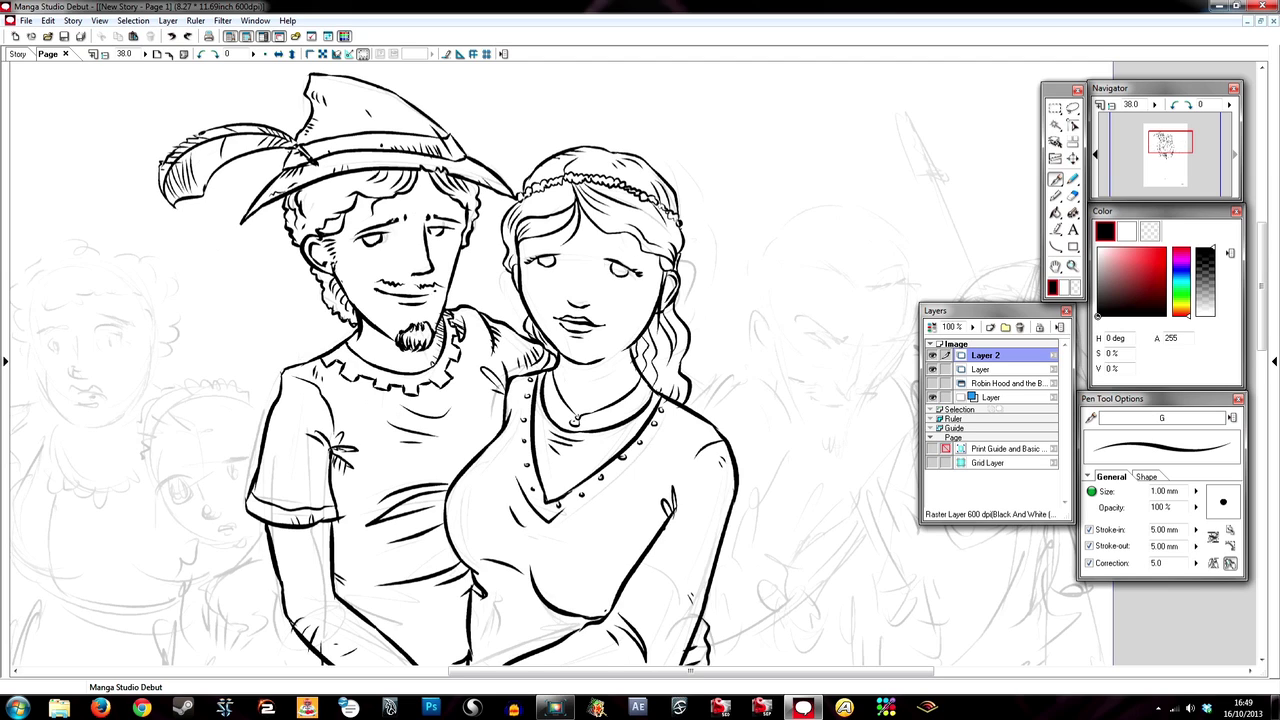
key("ctrl+z")
scroll(629, 166, "up", 1)
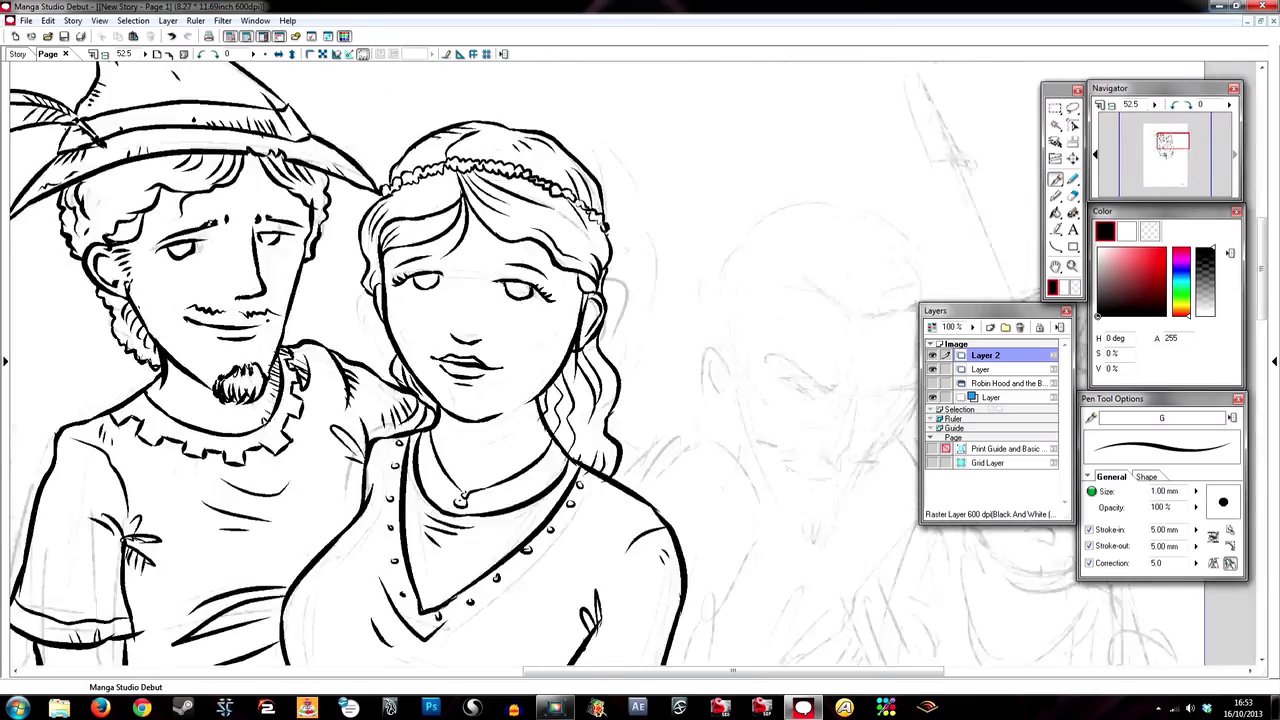
left_click_drag(400, 360, 1040, 145)
Ink the curly-haired woman's lips and left jaw line, removing stray eye and mouth marks
left_click_drag(445, 200, 413, 236)
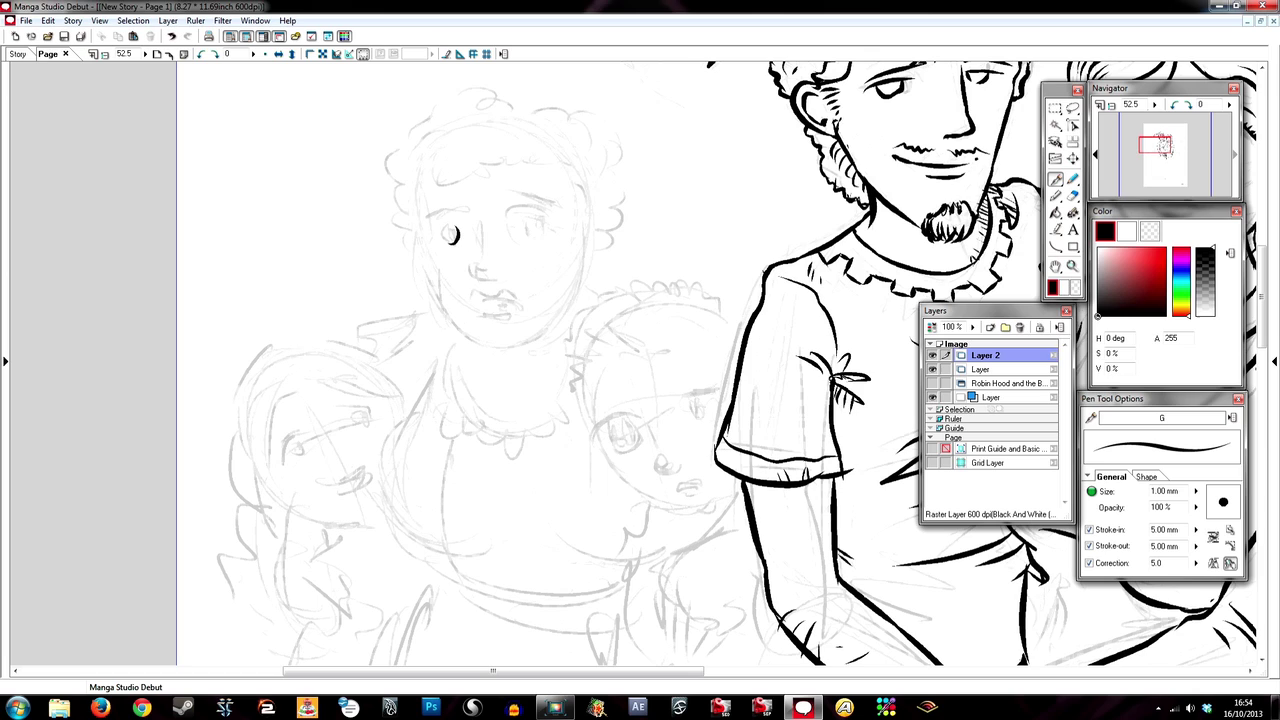
key("ctrl+z")
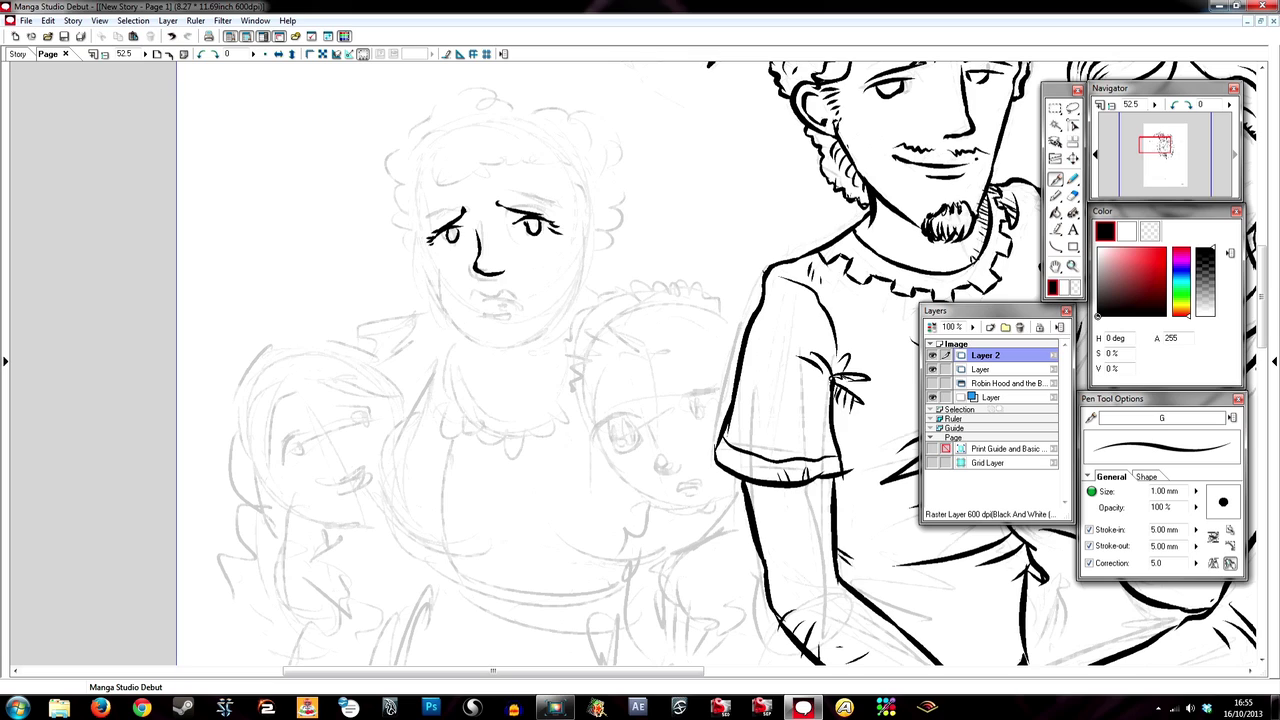
key("ctrl+z")
key("ctrl+z")
left_click_drag(468, 292, 522, 310)
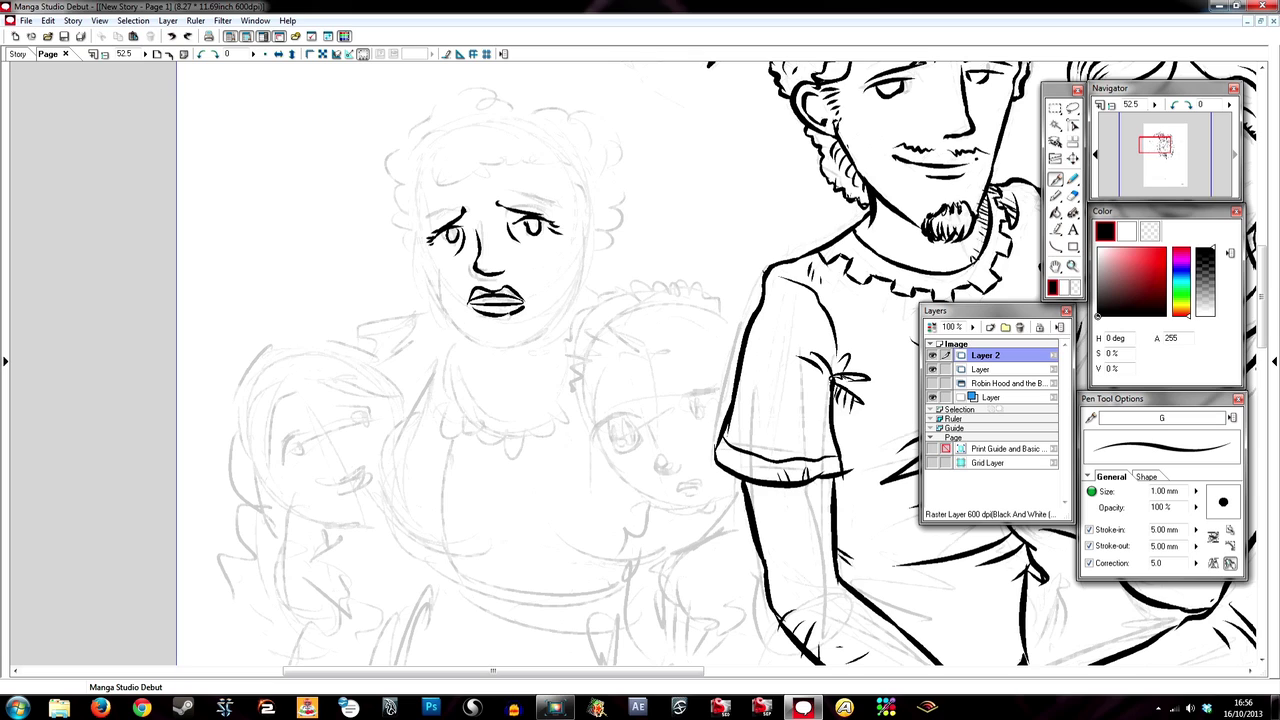
mouse_move(415, 212)
left_mouse_down()
mouse_move(440, 312)
mouse_move(536, 346)
left_mouse_up()
key("ctrl+z")
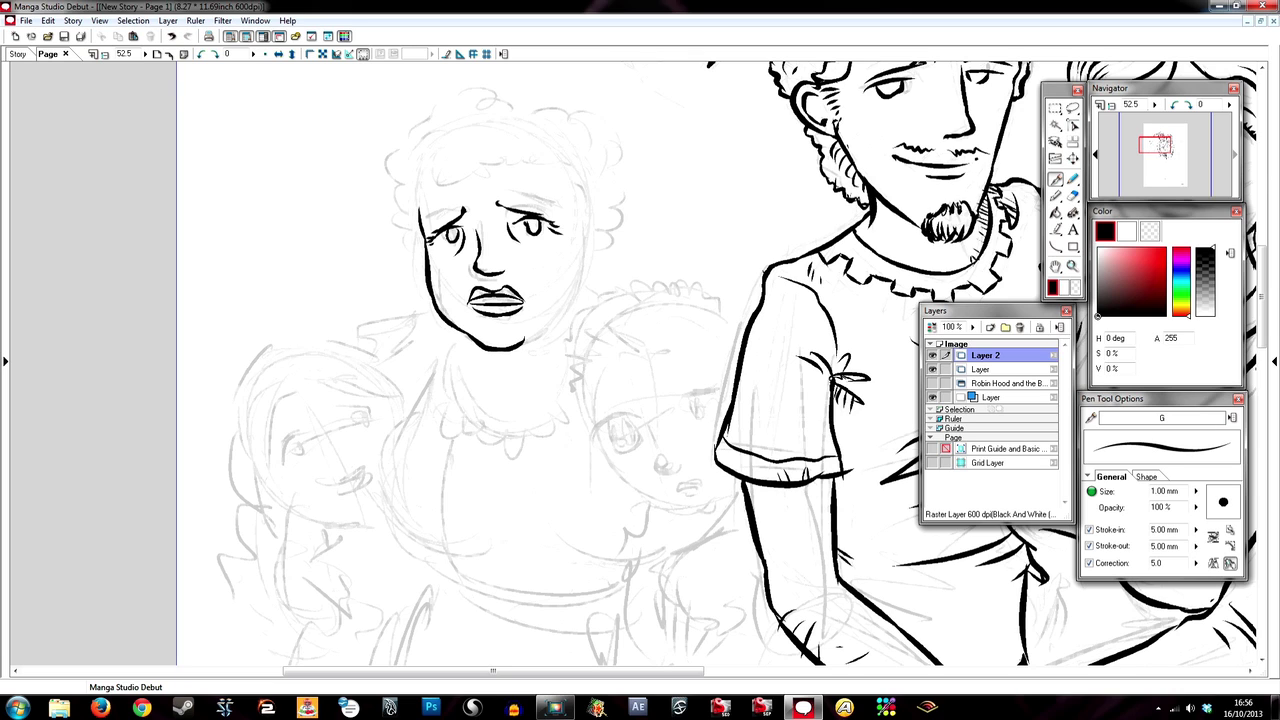
Ink her wavy hairline, hair outline, right-side strands and spiral curls on top
mouse_move(588, 232)
left_mouse_down()
mouse_move(562, 178)
mouse_move(466, 184)
left_mouse_up()
scroll(500, 300, "up", 1)
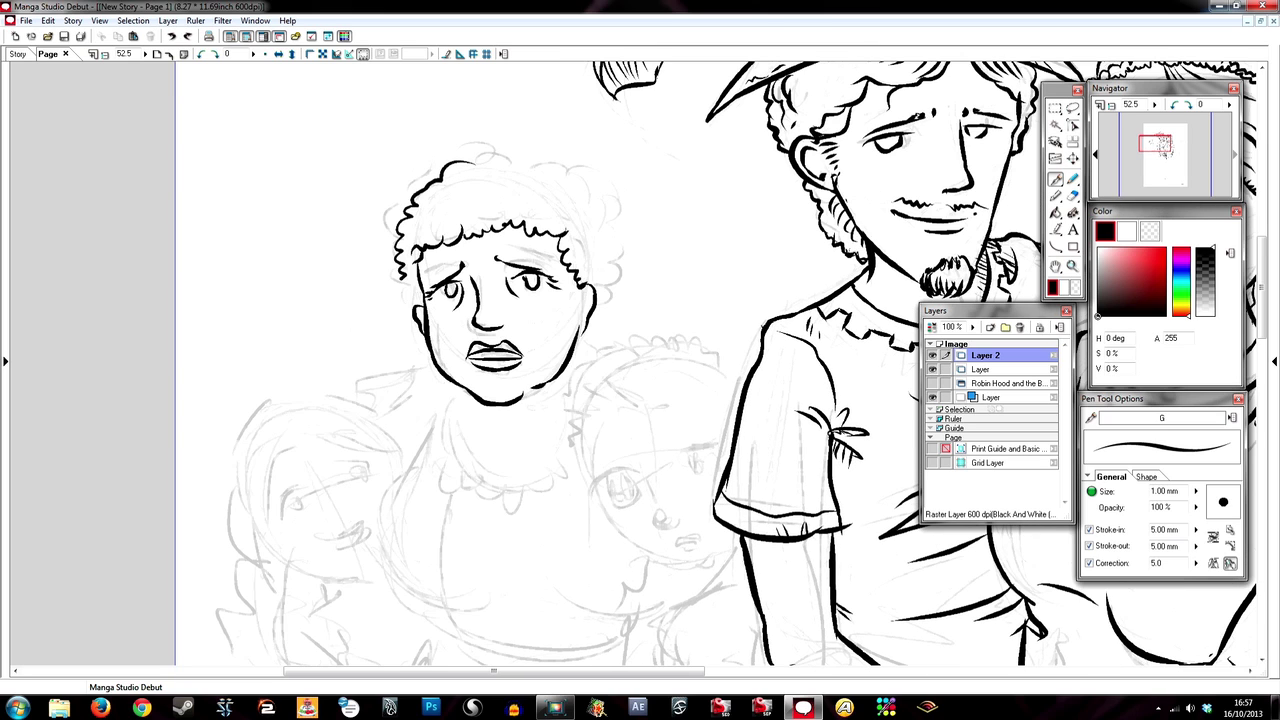
mouse_move(412, 305)
left_mouse_down()
mouse_move(410, 205)
mouse_move(572, 168)
left_mouse_up()
mouse_move(576, 172)
left_mouse_down()
mouse_move(606, 288)
mouse_move(592, 346)
left_mouse_up()
left_click_drag(604, 300, 590, 340)
left_click_drag(566, 190, 576, 208)
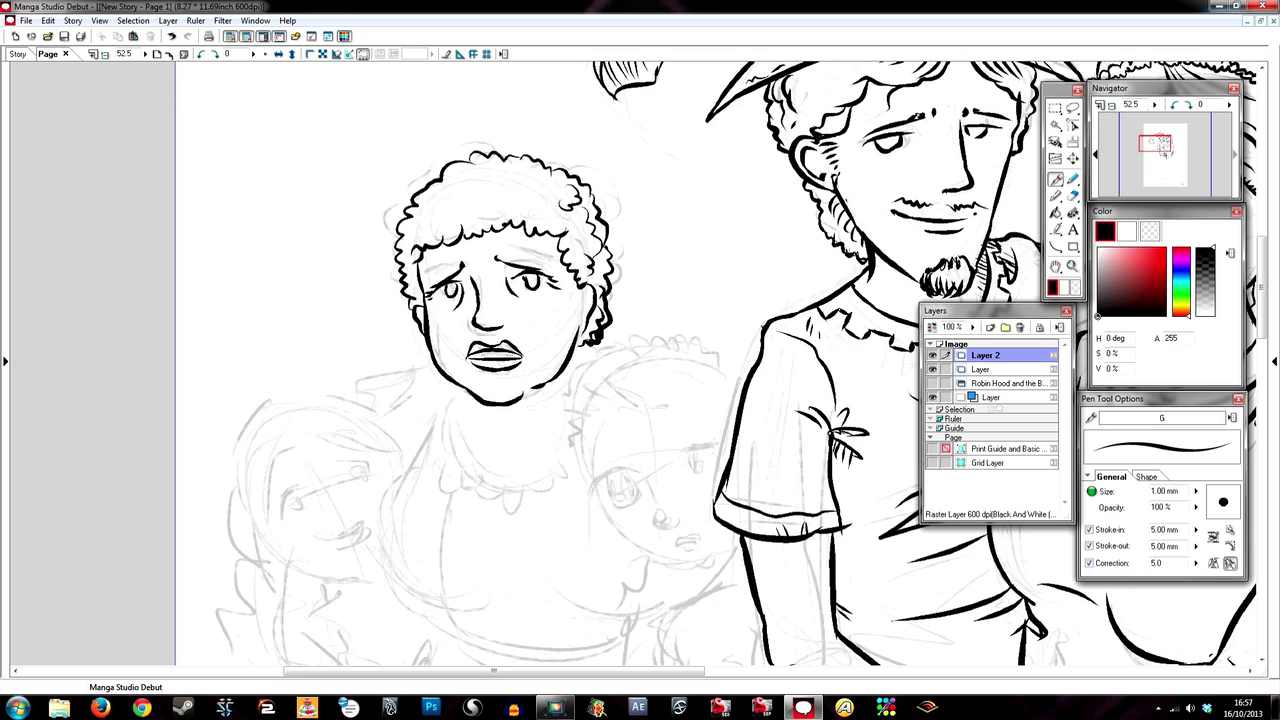
left_click_drag(450, 200, 440, 218)
left_click_drag(520, 198, 528, 216)
left_click_drag(468, 172, 462, 186)
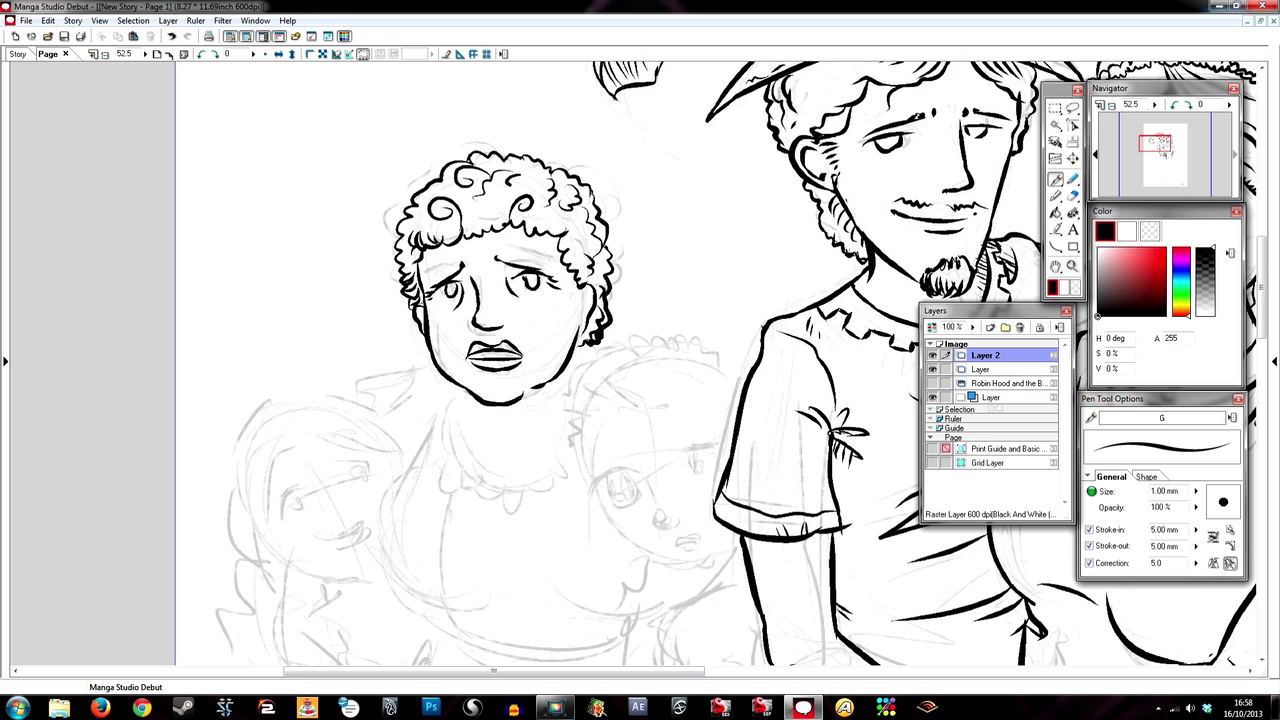
Ink the neck line under her chin and begin the ruff collar
scroll(520, 330, "up", 1)
scroll(520, 330, "up", 2)
scroll(520, 330, "up", 2)
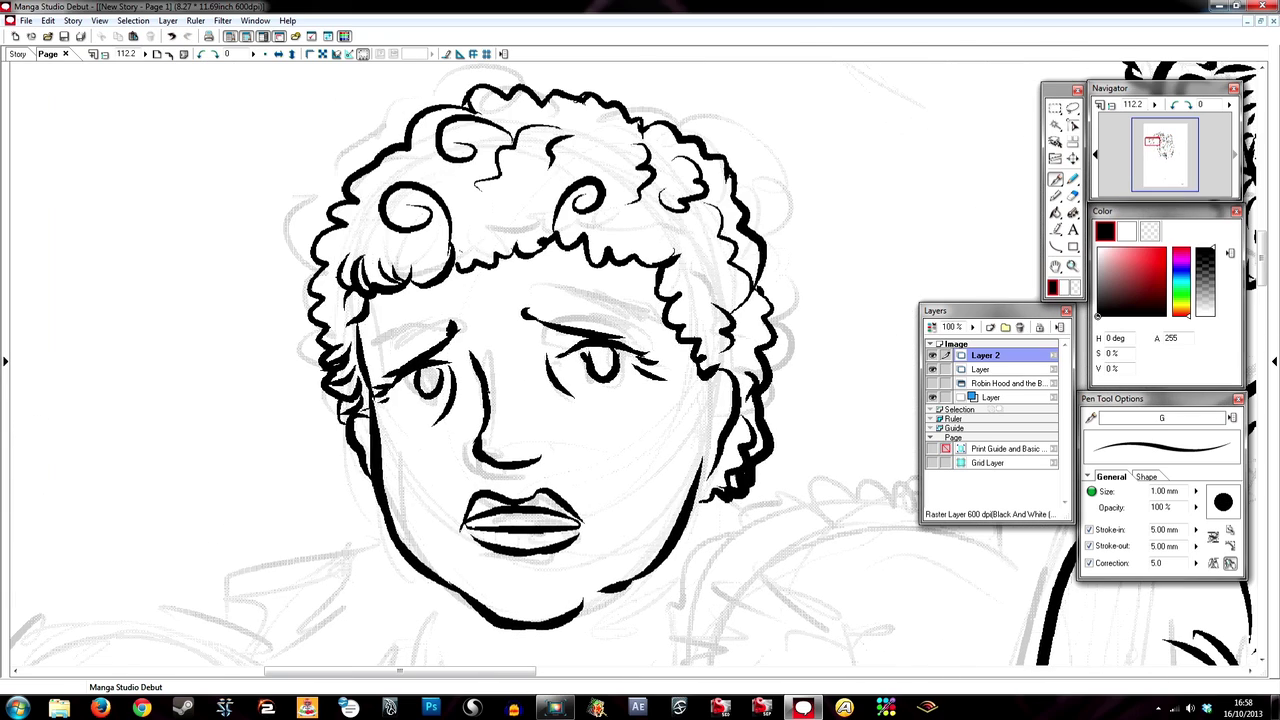
scroll(520, 360, "down", 3)
left_click_drag(405, 262, 440, 435)
left_click_drag(485, 335, 520, 495)
left_click_drag(740, 300, 630, 560)
key("ctrl+z")
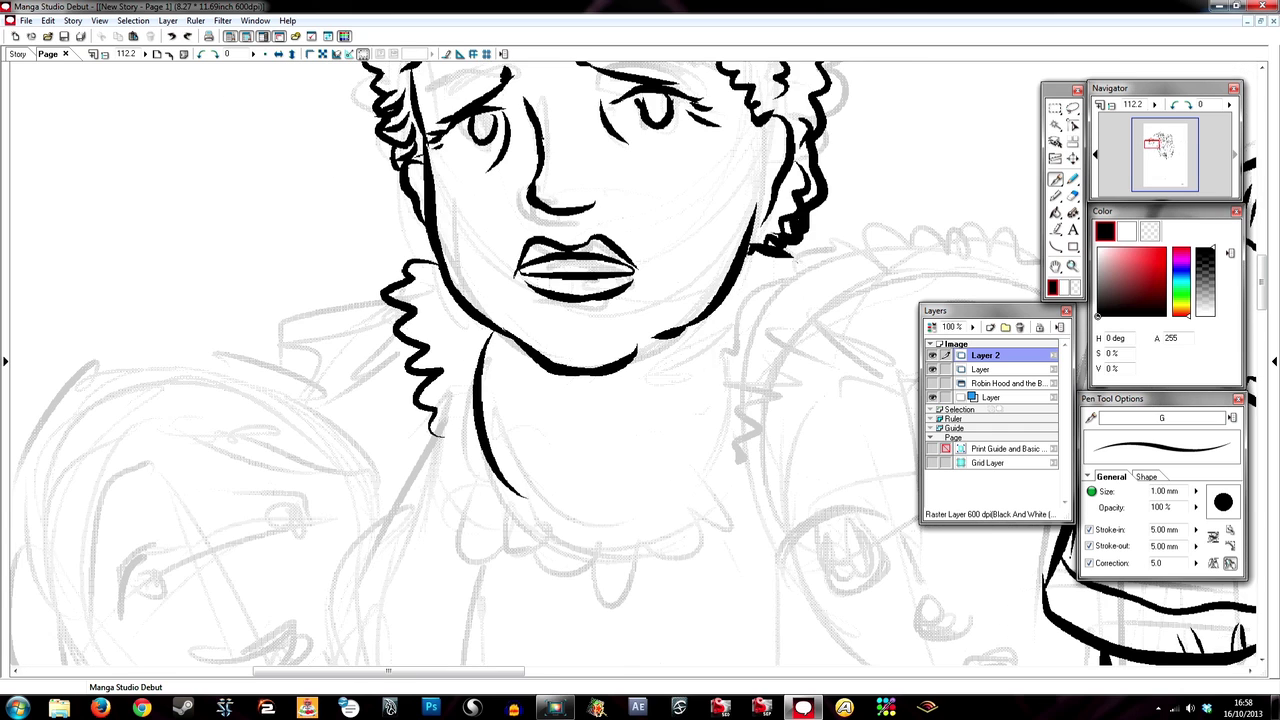
Complete the neck outline and ink the ruff collar around it
left_click_drag(705, 318, 515, 492)
mouse_move(430, 420)
left_mouse_down()
mouse_move(485, 560)
mouse_move(725, 545)
left_mouse_up()
left_click_drag(720, 550, 768, 515)
left_click_drag(422, 305, 478, 322)
left_click_drag(445, 430, 478, 458)
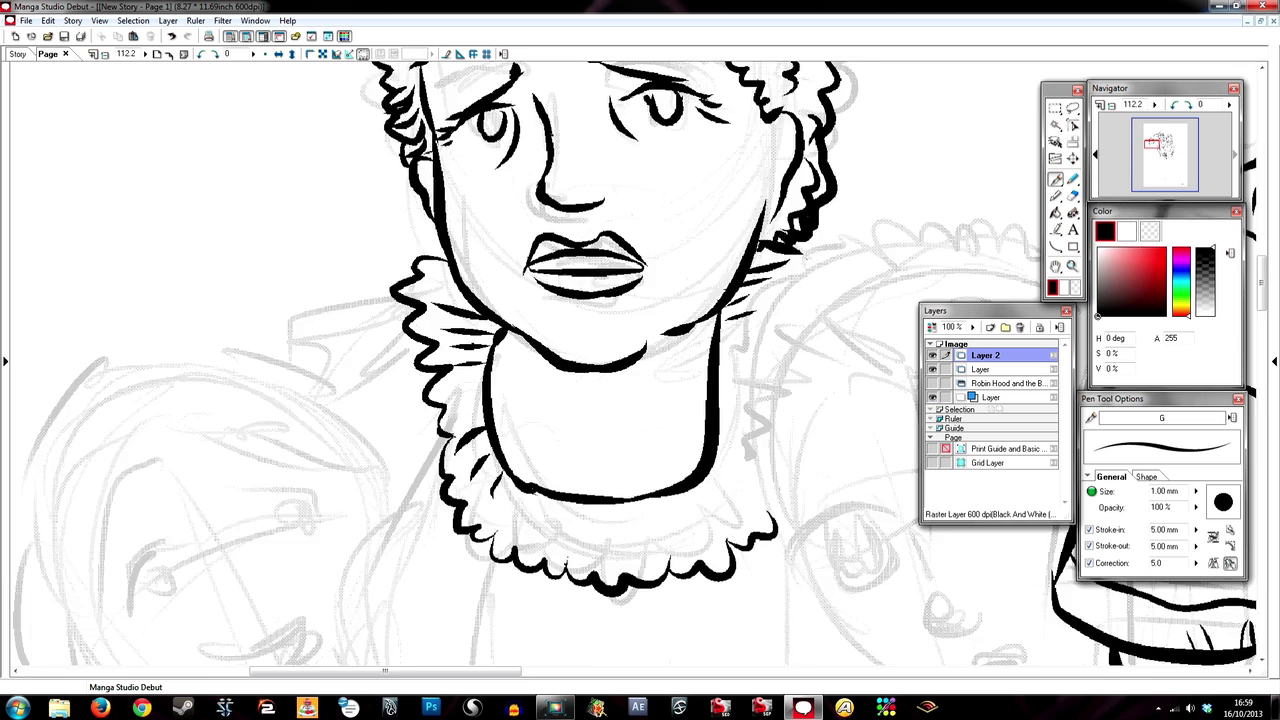
Start the smaller face below by inking an eye circle
scroll(640, 360, "left", 2)
scroll(640, 360, "down", 3)
mouse_move(300, 345)
left_mouse_down()
mouse_move(262, 402)
mouse_move(300, 395)
left_mouse_up()
Ink the smaller face's eyebrows, eye and lid lines, nose and left contour
left_click_drag(382, 272, 430, 268)
left_click_drag(385, 296, 450, 290)
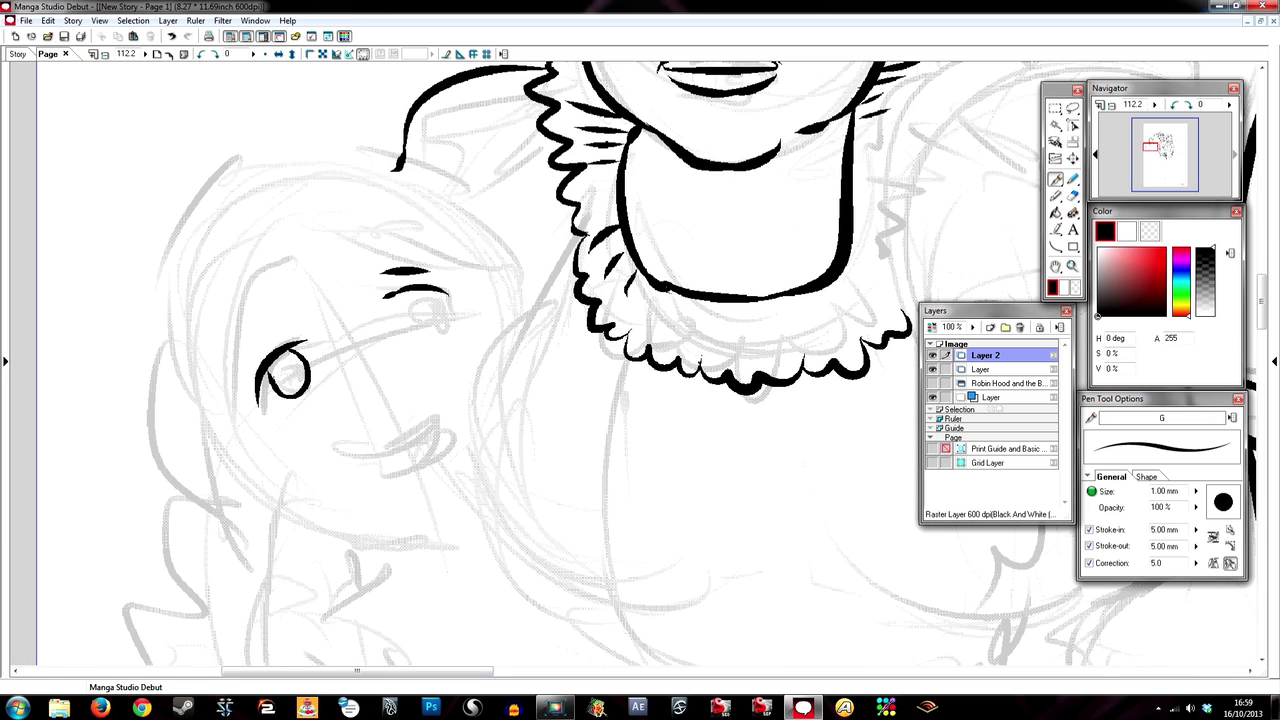
left_click_drag(372, 264, 445, 269)
left_click_drag(278, 318, 245, 352)
left_click_drag(420, 292, 416, 330)
mouse_move(360, 376)
left_mouse_down()
mouse_move(384, 366)
mouse_move(405, 380)
left_mouse_up()
mouse_move(284, 250)
left_mouse_down()
mouse_move(255, 290)
mouse_move(225, 412)
left_mouse_up()
left_click_drag(285, 252, 440, 255)
Ink the forehead hair strands, top-of-head outline and pointed hair locks
left_click_drag(312, 172, 500, 280)
left_click_drag(545, 178, 528, 285)
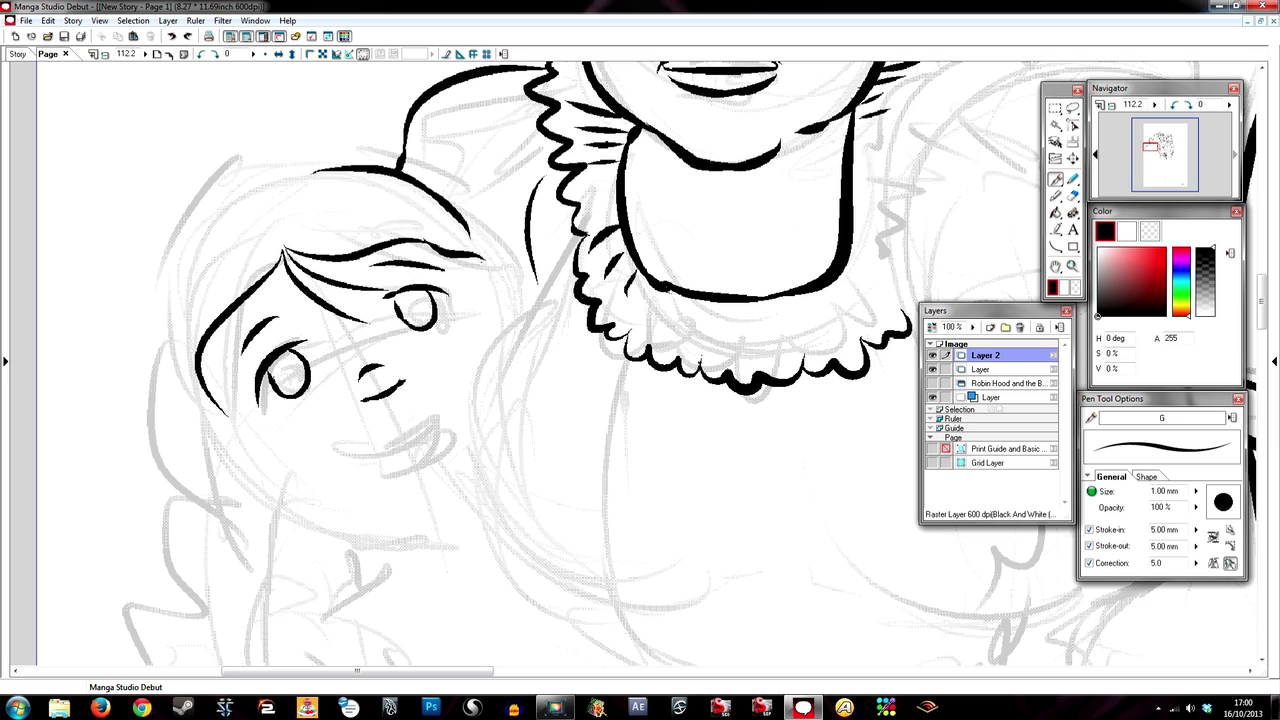
left_click_drag(497, 175, 520, 255)
left_click_drag(530, 250, 488, 332)
scroll(640, 360, "down", 3)
Ink the body curve, lines under the collar and the mouth, undoing bad strokes
left_click_drag(480, 145, 420, 375)
key("ctrl+z")
left_click_drag(525, 140, 545, 440)
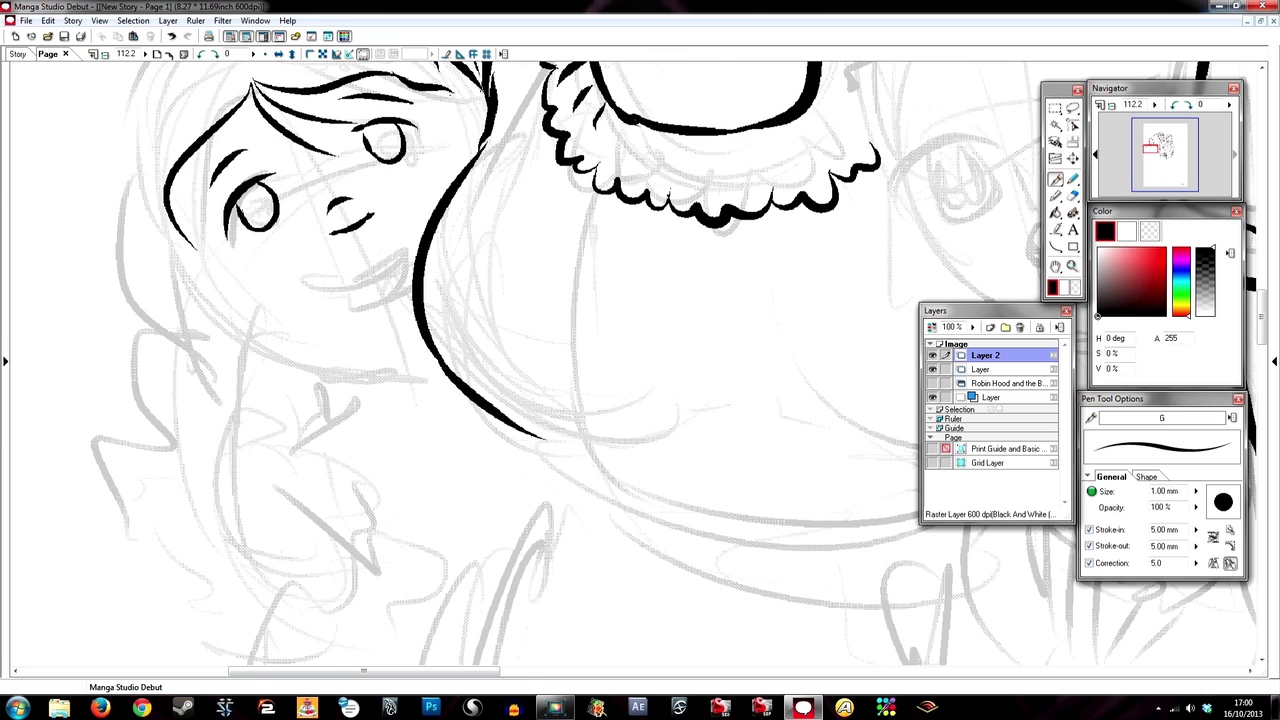
scroll(640, 360, "right", 2)
left_click_drag(476, 228, 678, 232)
scroll(640, 360, "up", 1)
scroll(640, 360, "left", 2)
mouse_move(346, 340)
left_mouse_down()
mouse_move(428, 302)
mouse_move(408, 350)
left_mouse_up()
key("ctrl+z")
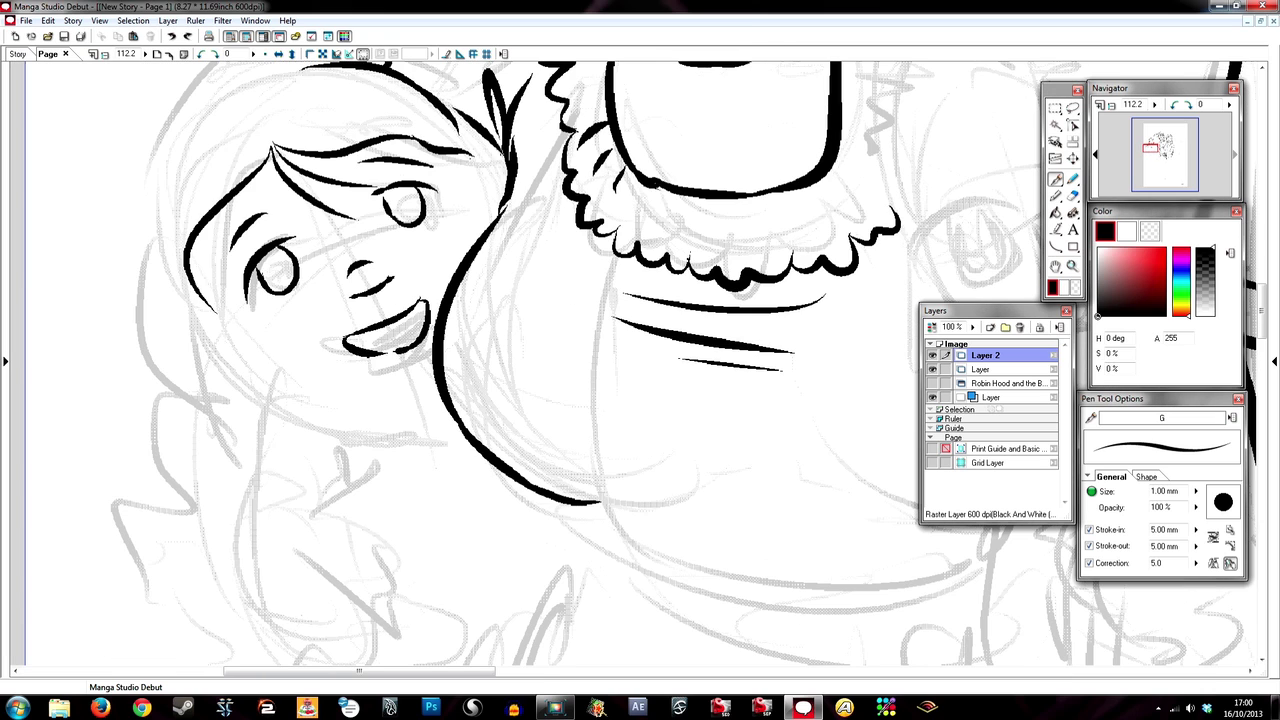
Ink the girl's ear, extra hair strands and her jaw and chin line
left_click_drag(228, 342, 240, 378)
left_click_drag(455, 120, 495, 200)
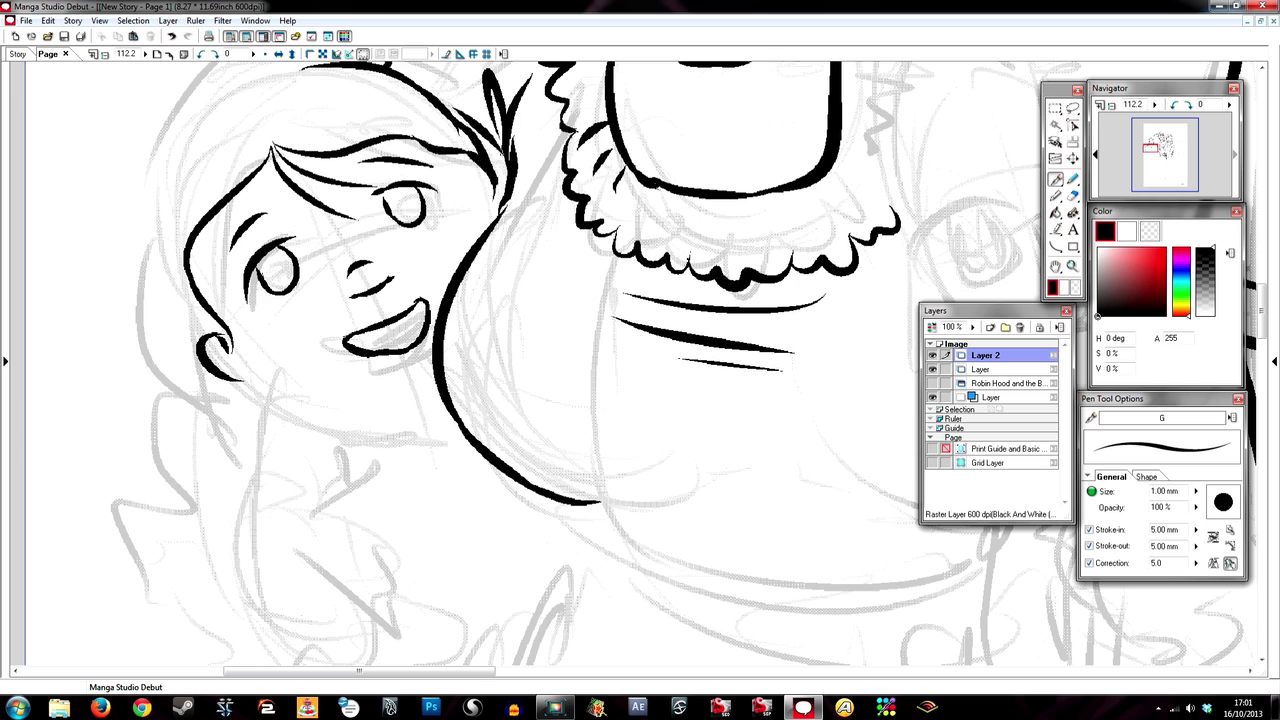
left_click_drag(470, 150, 500, 215)
mouse_move(238, 378)
left_mouse_down()
mouse_move(348, 410)
mouse_move(412, 414)
mouse_move(442, 396)
left_mouse_up()
left_click_drag(232, 360, 262, 388)
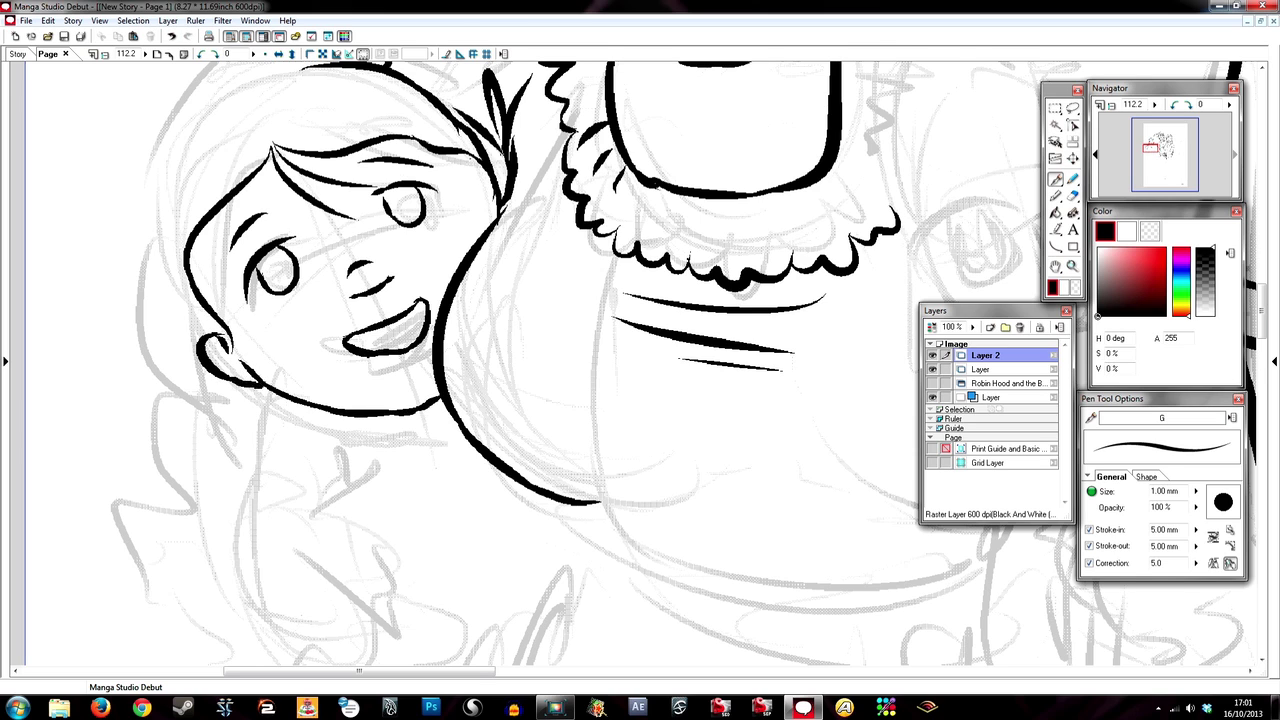
Ink the left outline of the girl's head, a hair curl and more hair strands
scroll(640, 360, "up", 1)
mouse_move(348, 134)
left_mouse_down()
mouse_move(184, 236)
mouse_move(176, 318)
left_mouse_up()
scroll(640, 360, "down", 2)
left_click_drag(215, 420, 360, 378)
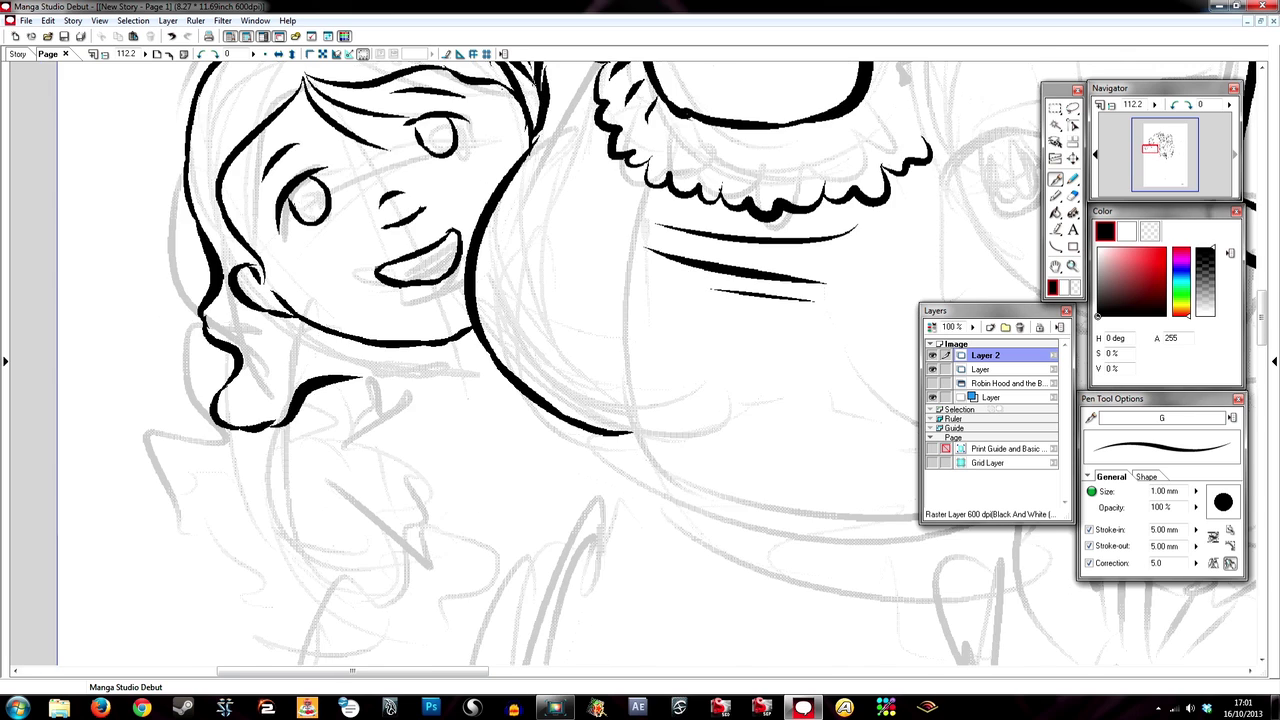
scroll(640, 360, "up", 1)
left_click_drag(270, 118, 326, 178)
left_click_drag(400, 120, 510, 160)
scroll(640, 360, "down", 1)
scroll(640, 360, "down", 1)
Ink the hand below the girl's jaw, redrawing a finger after an undo
mouse_move(374, 300)
left_mouse_down()
mouse_move(434, 296)
mouse_move(476, 366)
left_mouse_up()
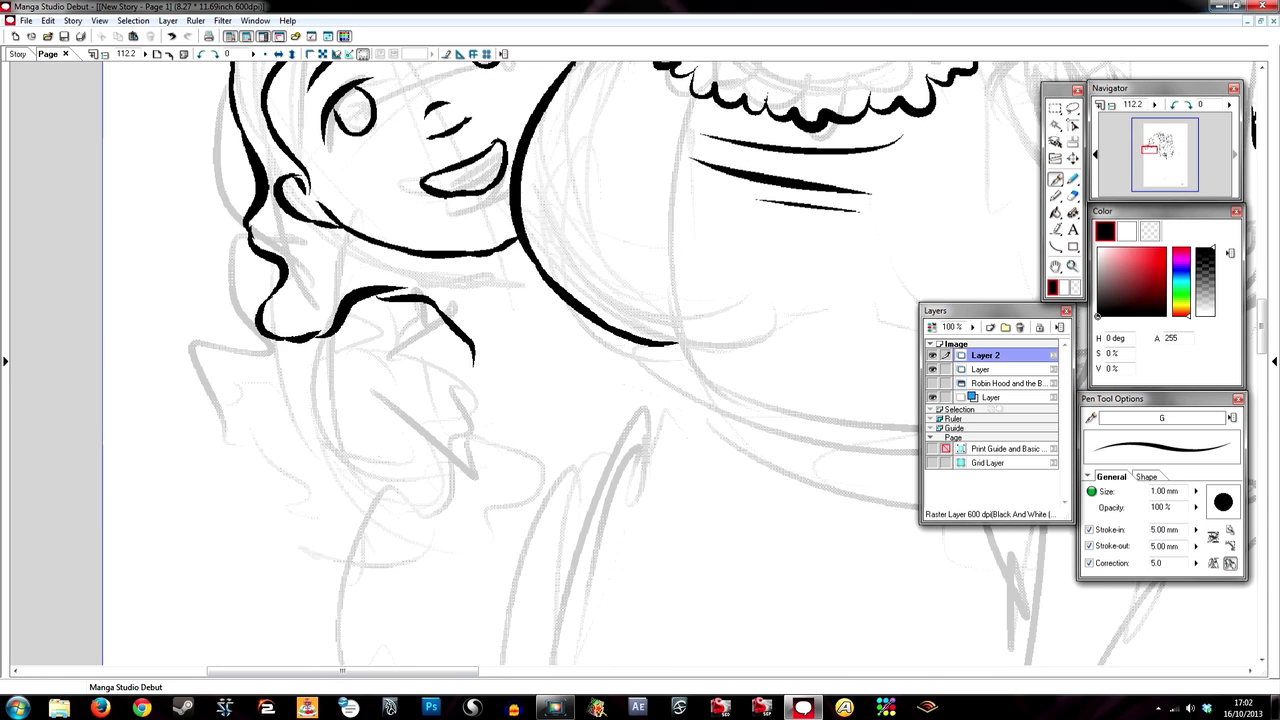
left_click_drag(404, 334, 478, 376)
mouse_move(478, 380)
left_mouse_down()
mouse_move(412, 392)
mouse_move(382, 456)
left_mouse_up()
key("ctrl+z")
key("ctrl+z")
key("ctrl+z")
left_click_drag(406, 340, 540, 388)
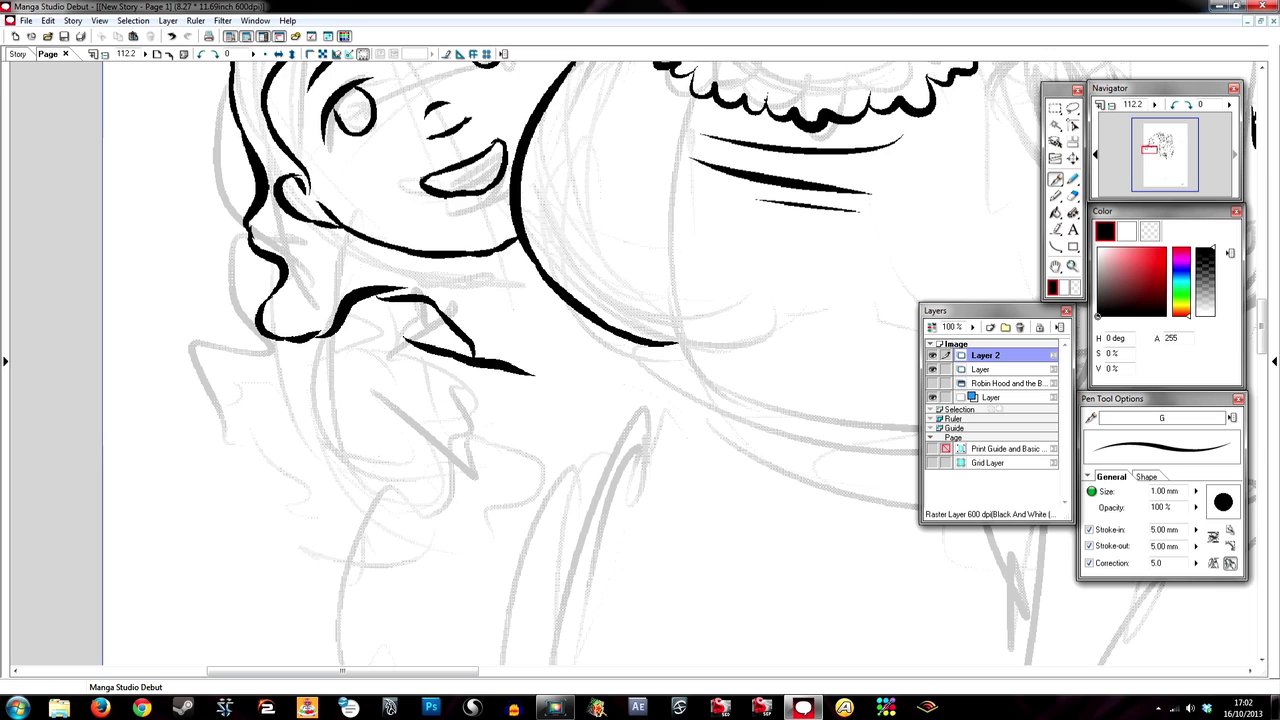
left_click_drag(436, 388, 540, 396)
left_click_drag(392, 356, 370, 476)
Complete the remaining finger strokes of the clutching hand
left_click_drag(414, 398, 534, 428)
left_click_drag(446, 448, 530, 440)
left_click_drag(408, 452, 526, 484)
mouse_move(380, 512)
left_mouse_down()
mouse_move(504, 480)
mouse_move(508, 504)
left_mouse_up()
left_click_drag(322, 350, 342, 466)
key("ctrl+minus")
key("ctrl+plus")
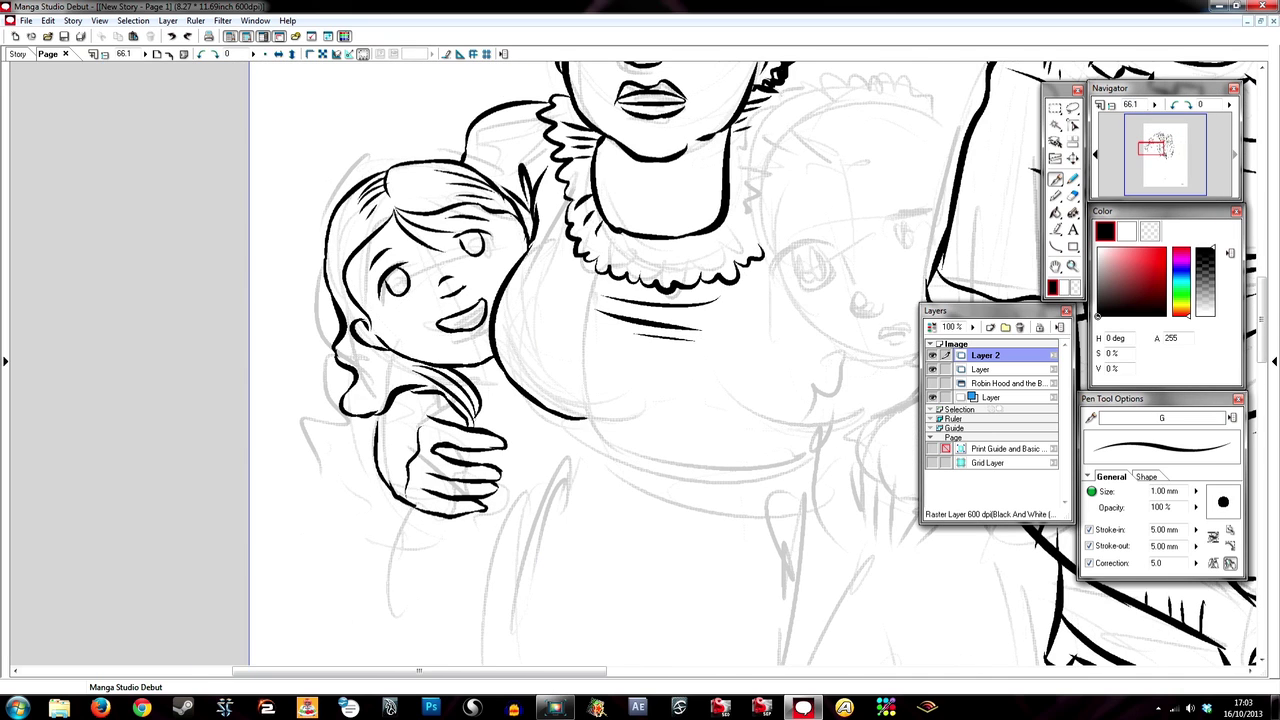
Ink the lower edge and fold lines of the woman's bodice and dress
mouse_move(586, 262)
left_mouse_down()
mouse_move(556, 426)
mouse_move(748, 450)
left_mouse_up()
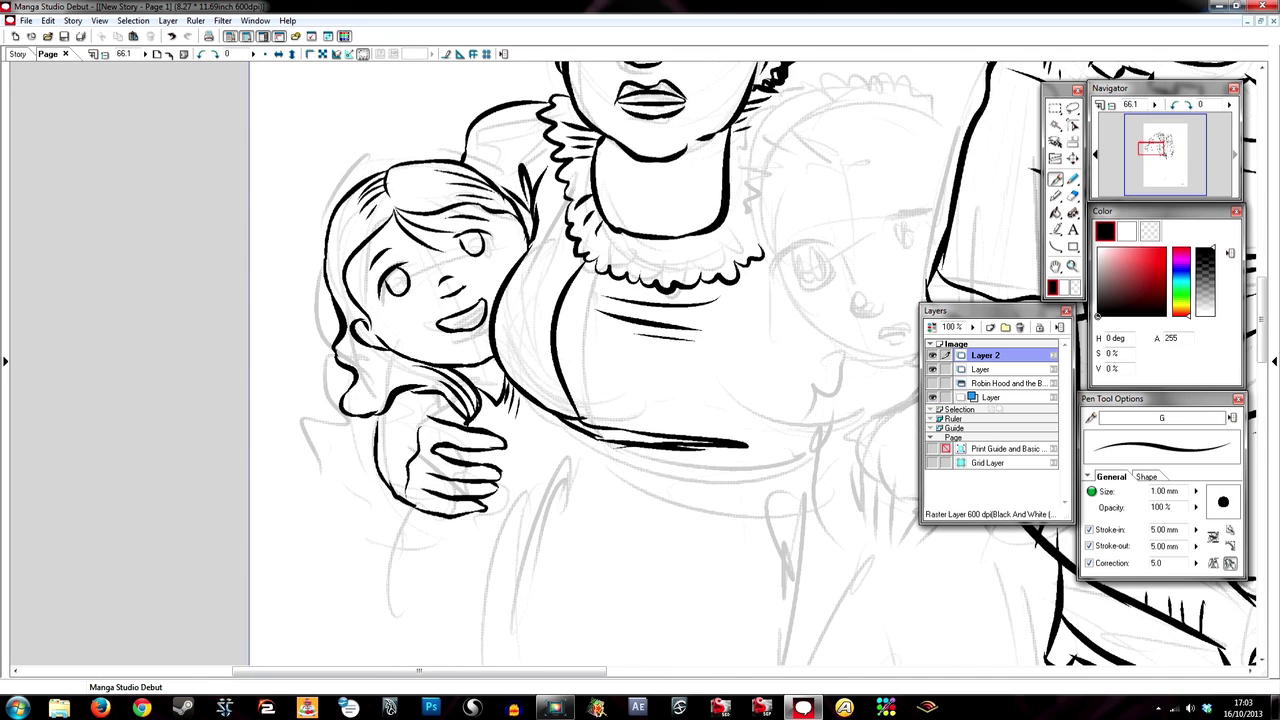
left_click_drag(550, 414, 804, 478)
left_click_drag(700, 300, 561, 400)
left_click_drag(534, 530, 684, 496)
left_click_drag(448, 484, 580, 522)
left_click_drag(628, 362, 636, 564)
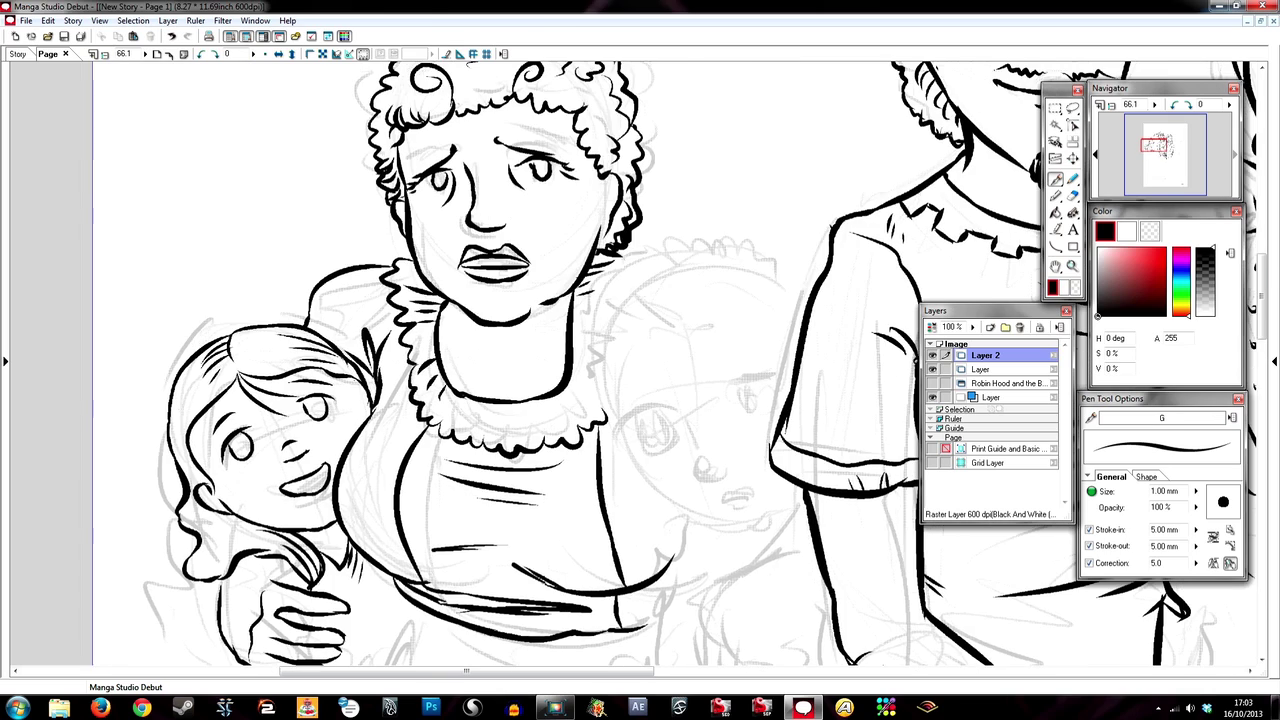
left_click_drag(600, 300, 646, 445)
Erase an unwanted stroke near the girl's arm and re-ink a small stroke there
key("e")
left_click_drag(500, 450, 654, 190)
key("p")
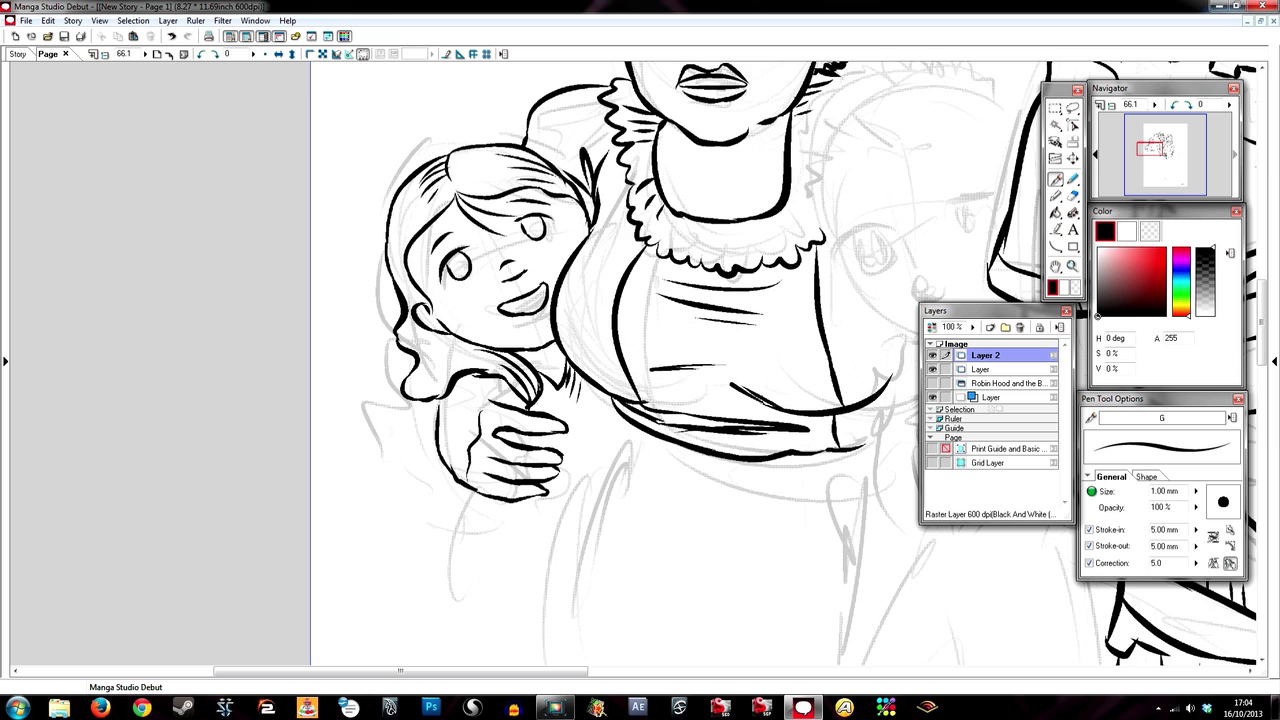
left_click_drag(438, 400, 414, 450)
Ink the small child's eyes, eyebrows, nose and mouth
left_click_drag(600, 400, 555, 380)
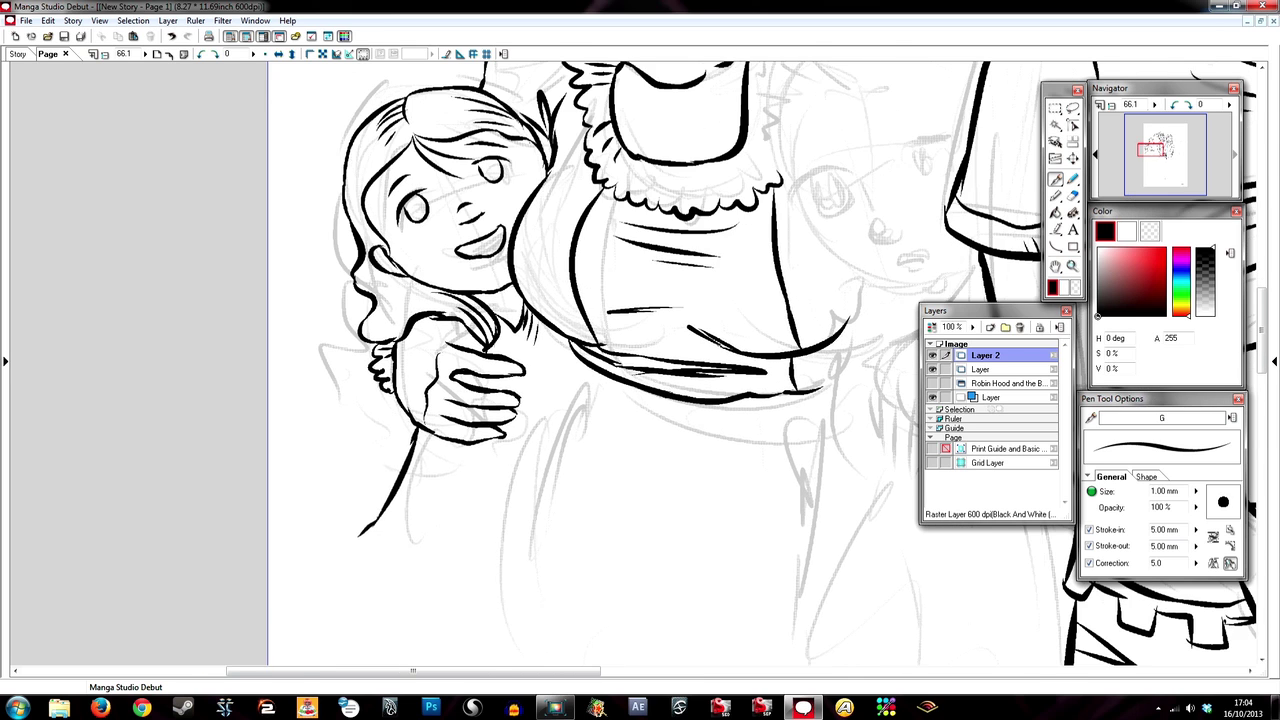
left_click_drag(700, 300, 455, 370)
mouse_move(528, 292)
left_mouse_down()
mouse_move(575, 268)
mouse_move(570, 304)
left_mouse_up()
left_click_drag(668, 244, 672, 270)
left_click_drag(606, 322, 640, 332)
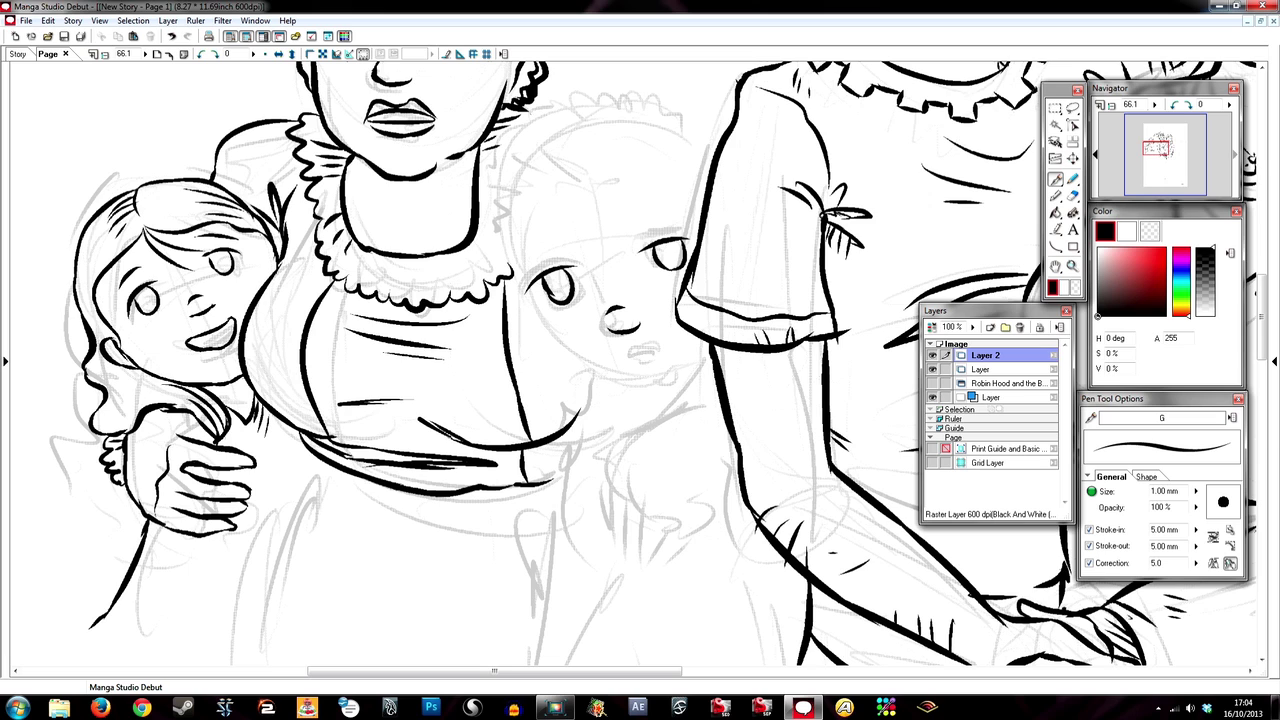
left_click_drag(518, 274, 550, 248)
left_click_drag(636, 222, 672, 218)
left_click_drag(640, 360, 592, 370)
mouse_move(470, 262)
left_mouse_down()
mouse_move(558, 384)
mouse_move(654, 348)
mouse_move(520, 208)
left_mouse_up()
Ink the child's jawline and spiky hair with hatching strokes
mouse_move(528, 196)
left_mouse_down()
mouse_move(606, 182)
mouse_move(652, 248)
left_mouse_up()
mouse_move(506, 116)
left_mouse_down()
mouse_move(556, 104)
mouse_move(440, 218)
left_mouse_up()
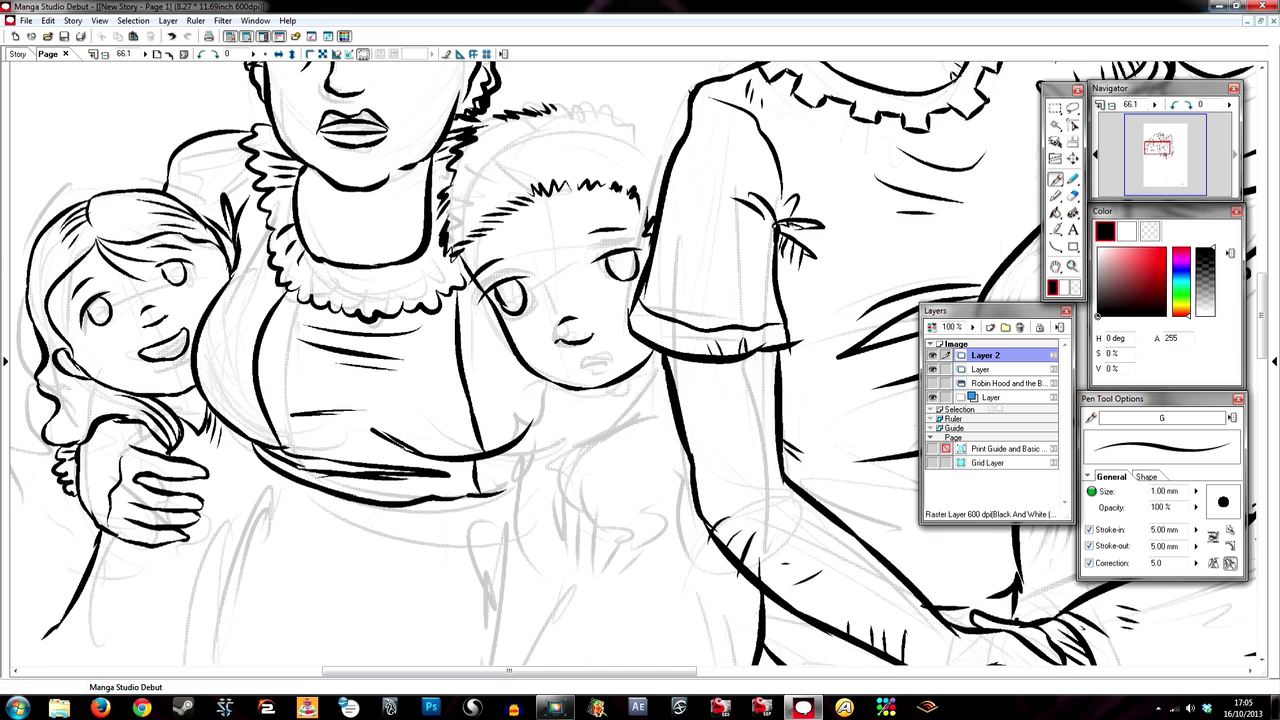
left_click_drag(640, 360, 610, 418)
left_click_drag(638, 176, 582, 230)
left_click_drag(504, 242, 428, 268)
Ink the frilled sleeve and curved shoulder below the child's face
left_click_drag(522, 216, 468, 246)
left_click_drag(640, 360, 600, 337)
left_click_drag(545, 380, 640, 342)
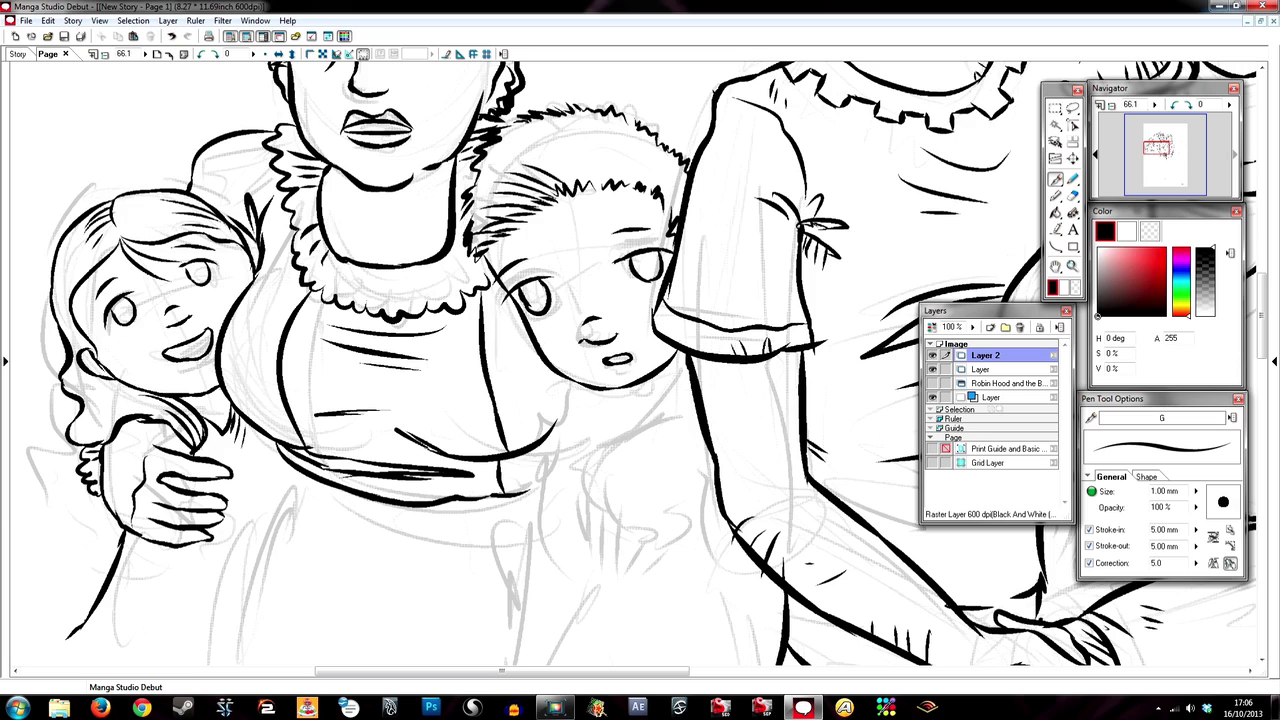
left_click_drag(560, 400, 591, 372)
left_click_drag(690, 365, 735, 445)
left_click_drag(682, 392, 614, 510)
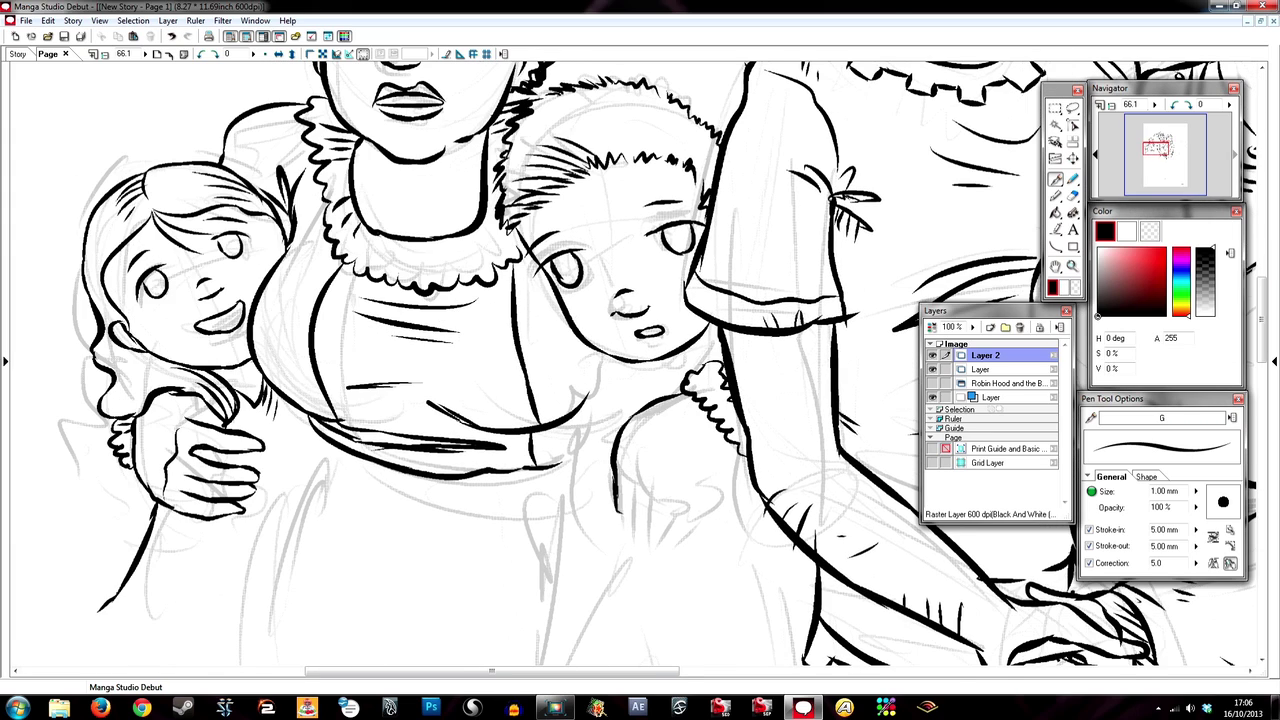
Ink the small hand and its fingers under the cuff, undoing one stroke
left_click_drag(620, 452, 628, 538)
mouse_move(636, 490)
left_mouse_down()
mouse_move(640, 540)
mouse_move(660, 548)
left_mouse_up()
key("ctrl+z")
left_click_drag(668, 502, 672, 550)
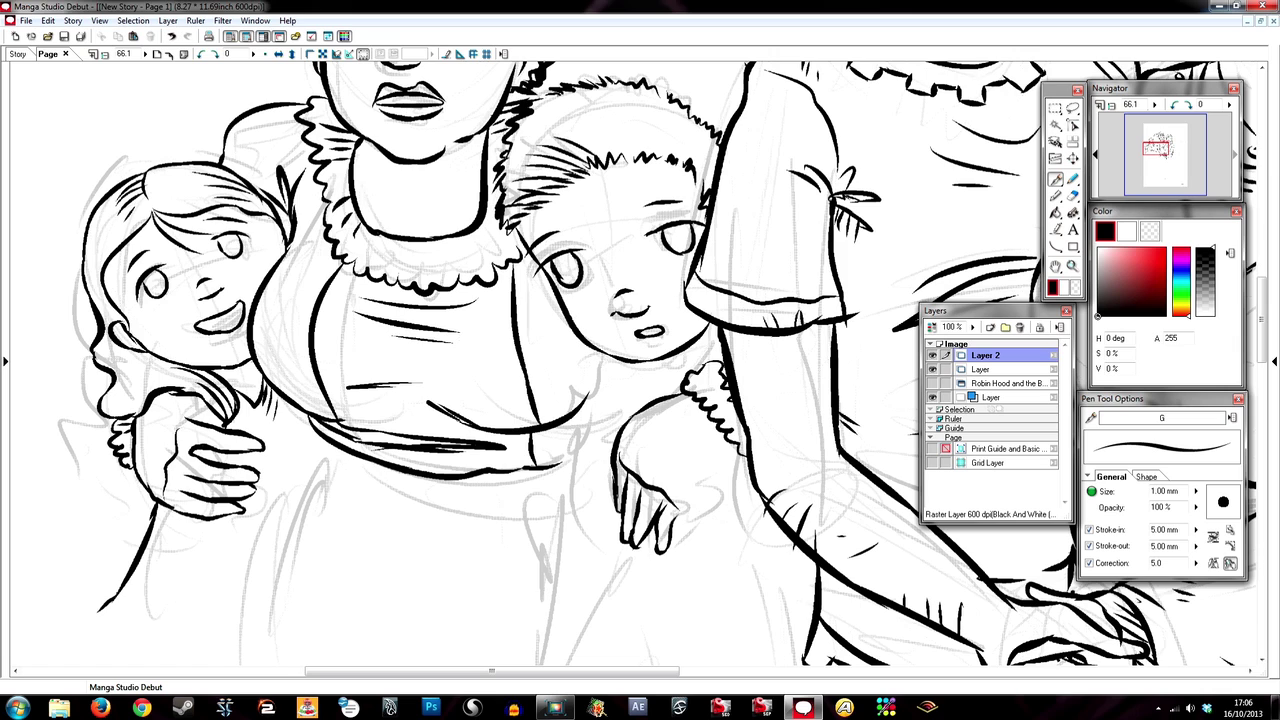
left_click_drag(738, 455, 676, 518)
left_click_drag(630, 420, 596, 440)
Add the cuff's frill detail and the child's body lines under the sleeve
left_click_drag(716, 330, 690, 392)
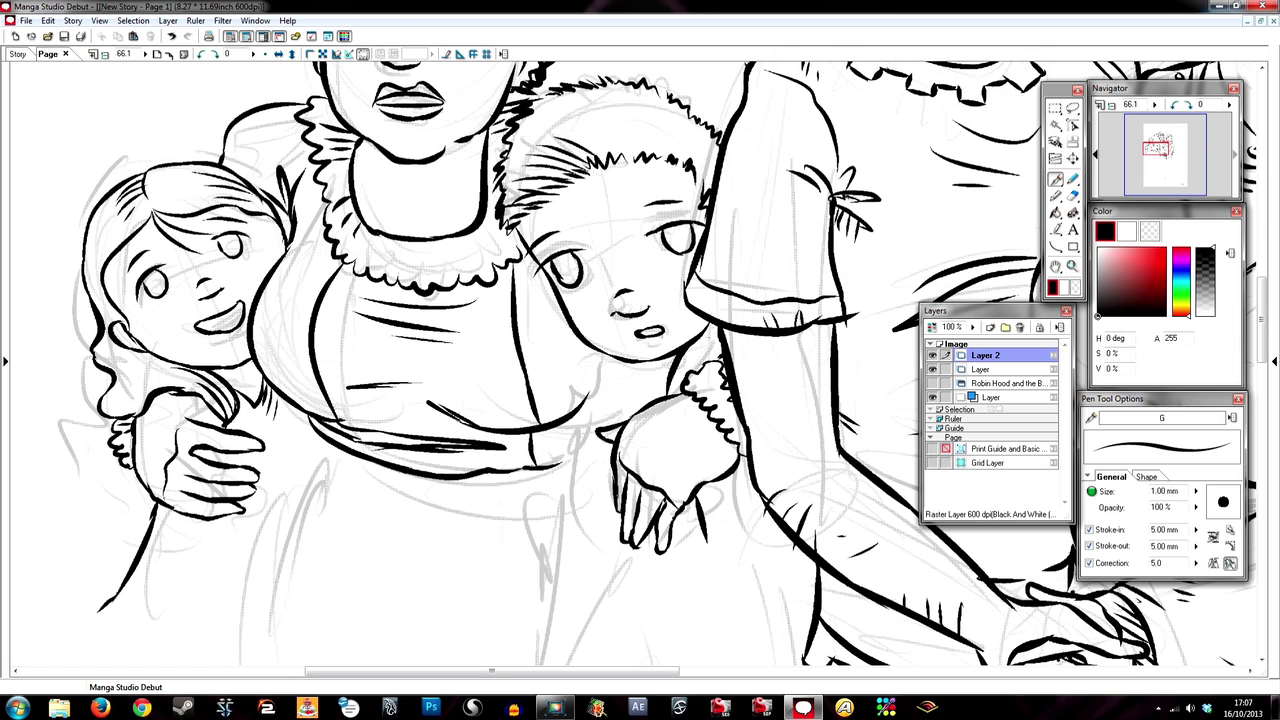
left_click_drag(600, 352, 584, 408)
mouse_move(640, 420)
left_mouse_down()
mouse_move(628, 360)
mouse_move(664, 426)
left_mouse_up()
left_click_drag(596, 402, 556, 530)
left_click_drag(640, 420, 626, 365)
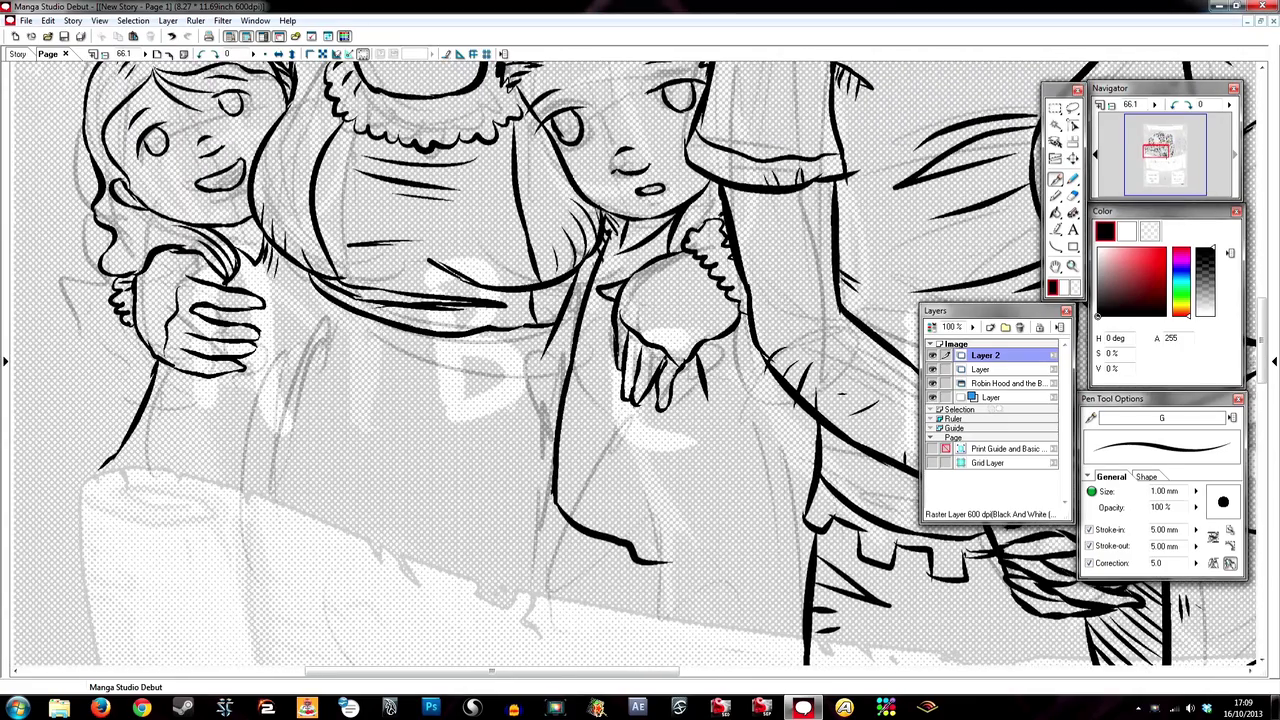
Ink the child's arm, hanging hand and both legs down to the feet
mouse_move(554, 342)
left_mouse_down()
mouse_move(470, 510)
mouse_move(512, 440)
mouse_move(502, 512)
left_mouse_up()
key("ctrl+z")
left_click_drag(530, 464, 514, 528)
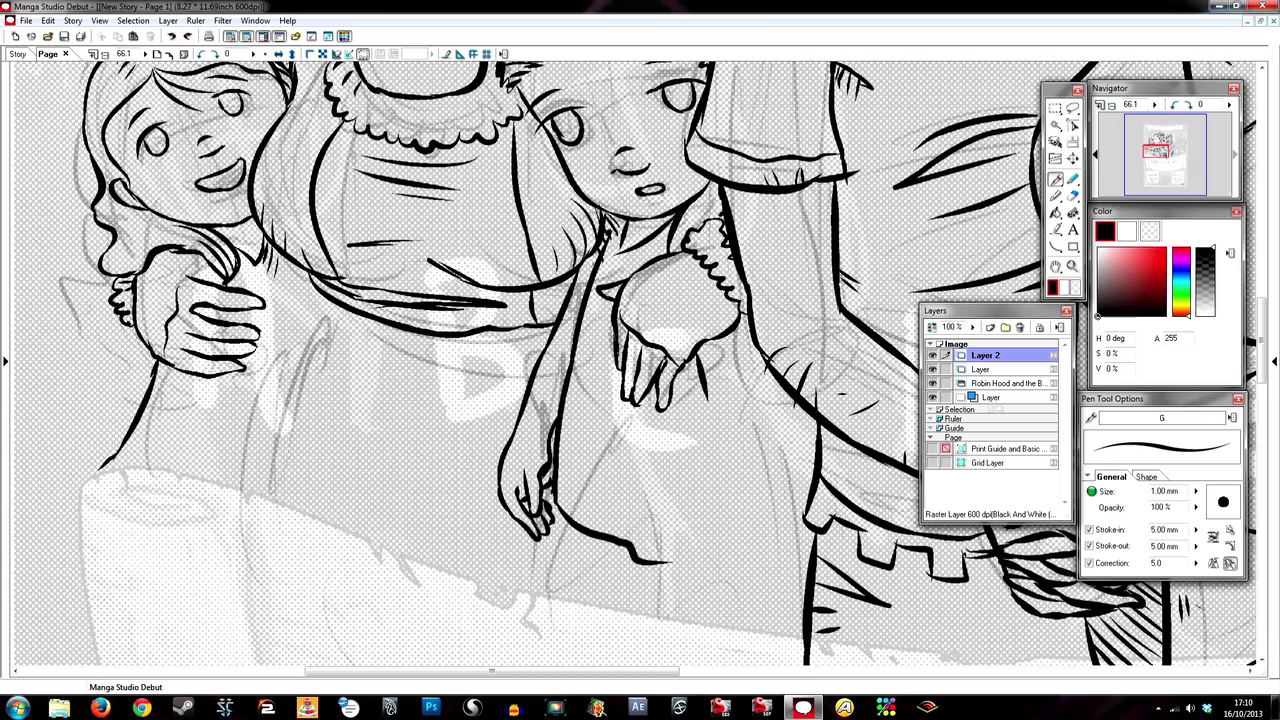
left_click_drag(550, 440, 518, 422)
left_click_drag(686, 402, 674, 520)
key("ctrl+z")
left_click_drag(676, 372, 666, 542)
left_click_drag(718, 302, 716, 568)
left_click_drag(664, 530, 712, 568)
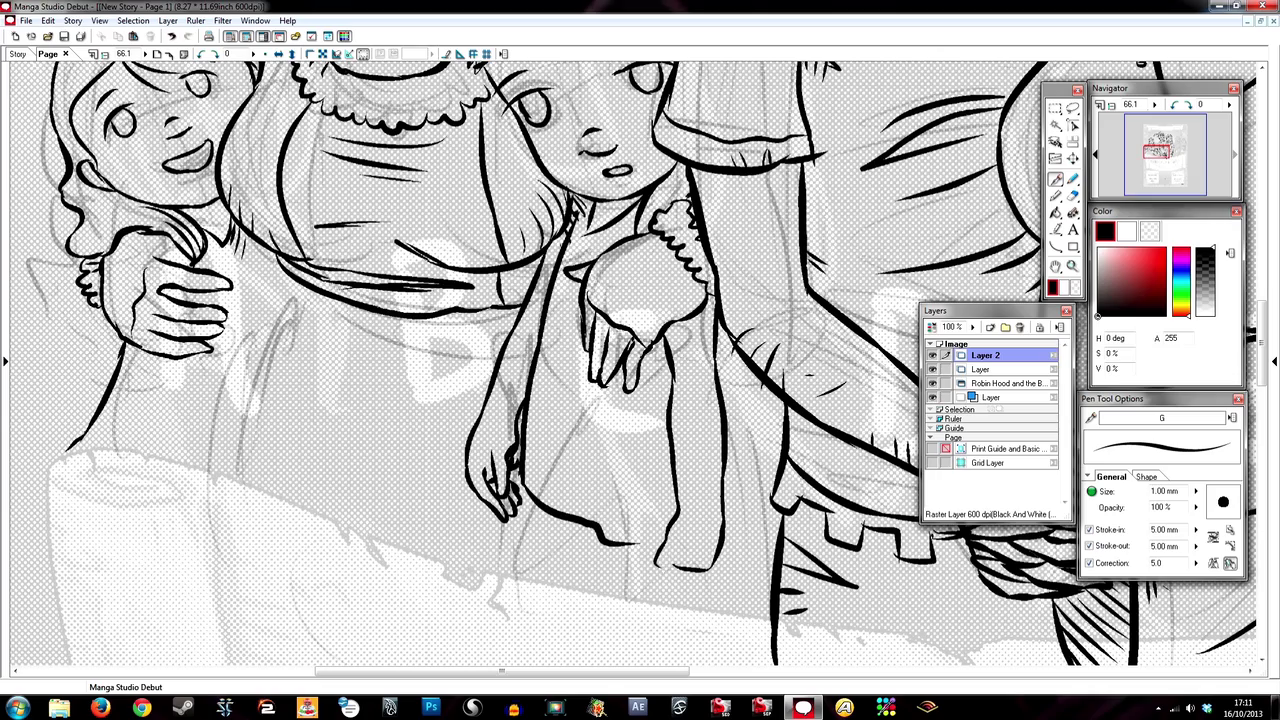
Ink the skirt's long left contour and the fold marks at the woman's waist
mouse_move(600, 400)
left_mouse_down()
mouse_move(598, 430)
mouse_move(742, 435)
left_mouse_up()
left_click_drag(452, 300, 384, 550)
mouse_move(456, 318)
left_mouse_down()
mouse_move(462, 370)
mouse_move(486, 352)
left_mouse_up()
left_click_drag(632, 354, 652, 368)
left_click_drag(662, 354, 674, 366)
left_click_drag(446, 308, 458, 320)
left_click_drag(494, 334, 423, 580)
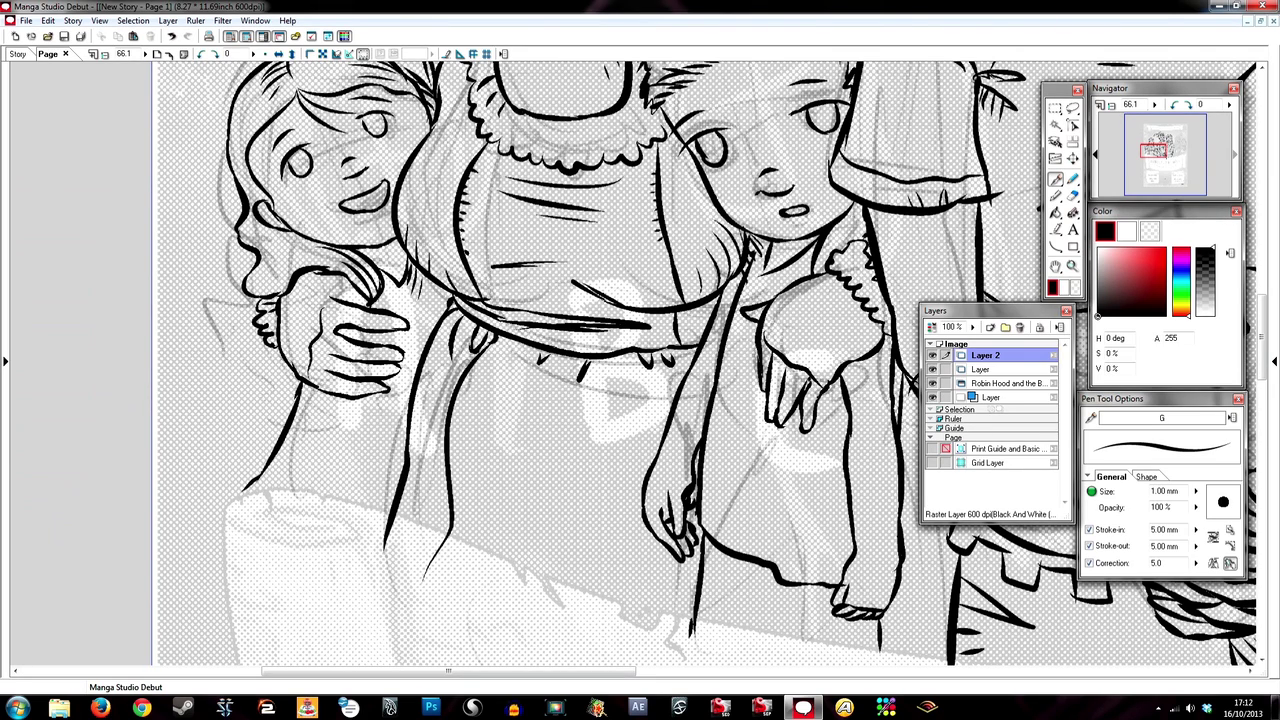
Add the remaining skirt contours, then zoom out in the Navigator to the whole page
left_click_drag(484, 374, 536, 612)
left_click_drag(590, 386, 648, 642)
left_click_drag(336, 398, 280, 524)
left_click_drag(248, 488, 236, 512)
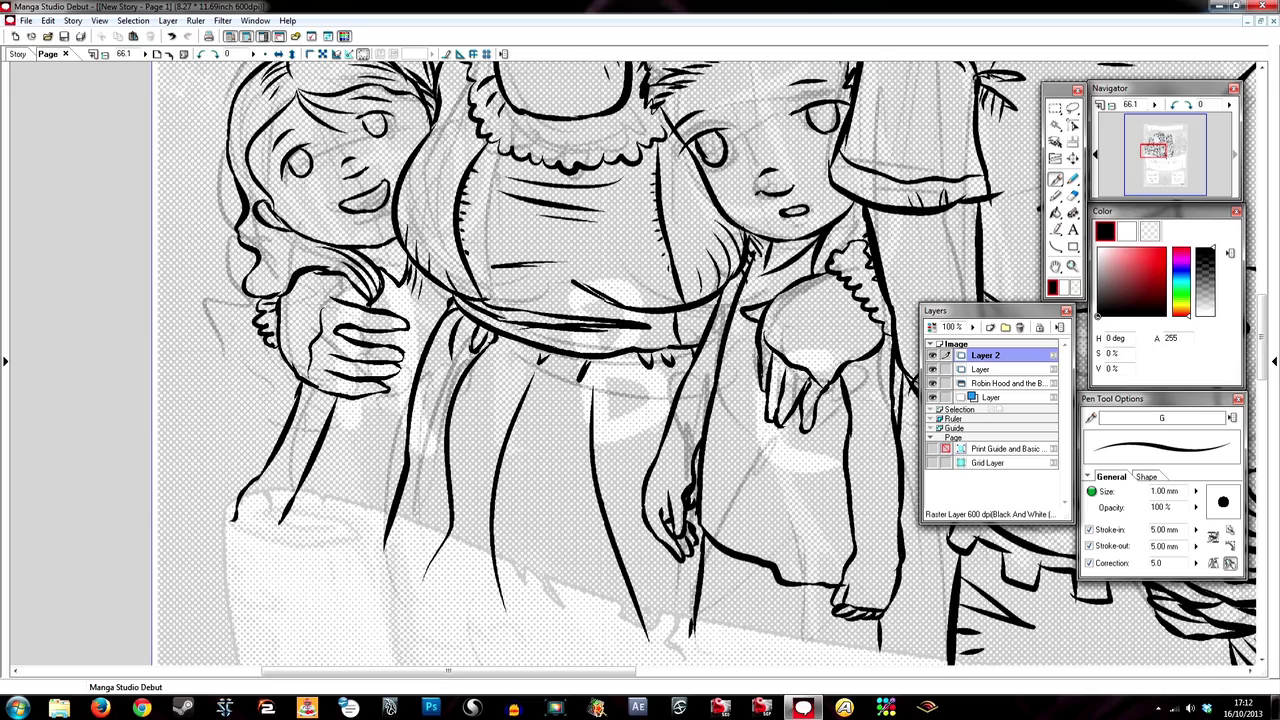
left_click_drag(500, 300, 800, 420)
mouse_move(1165, 95)
left_mouse_down()
mouse_move(1165, 115)
mouse_move(1165, 98)
left_mouse_up()
Ink the man's eyebrow, nose, cheek line, a curved smirk and strokes under the chin
left_click_drag(492, 256, 566, 292)
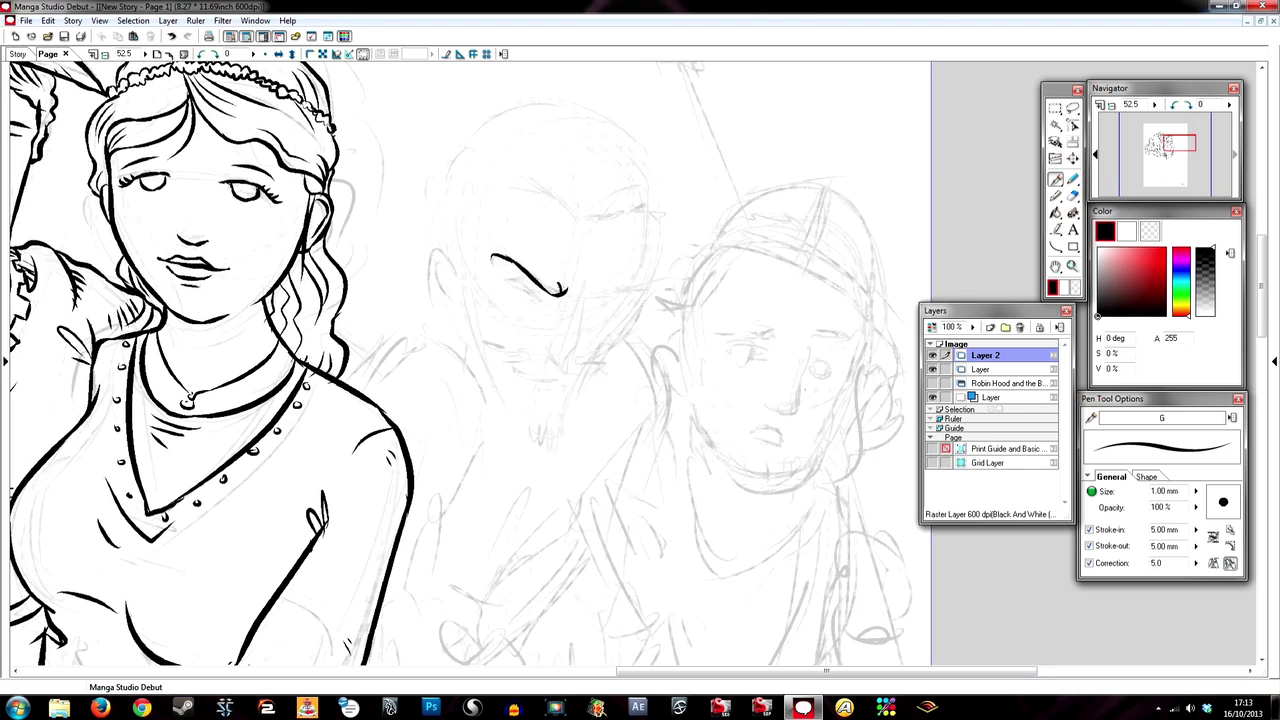
left_click_drag(651, 232, 558, 426)
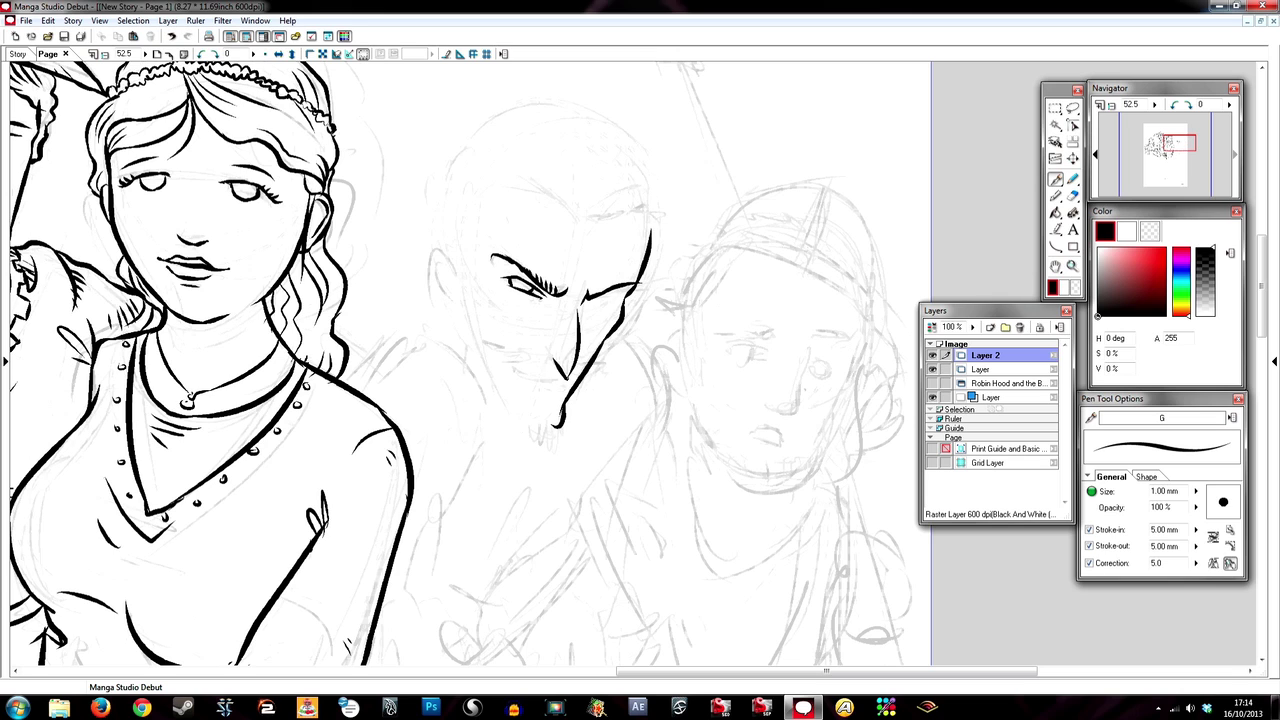
left_click_drag(570, 340, 578, 370)
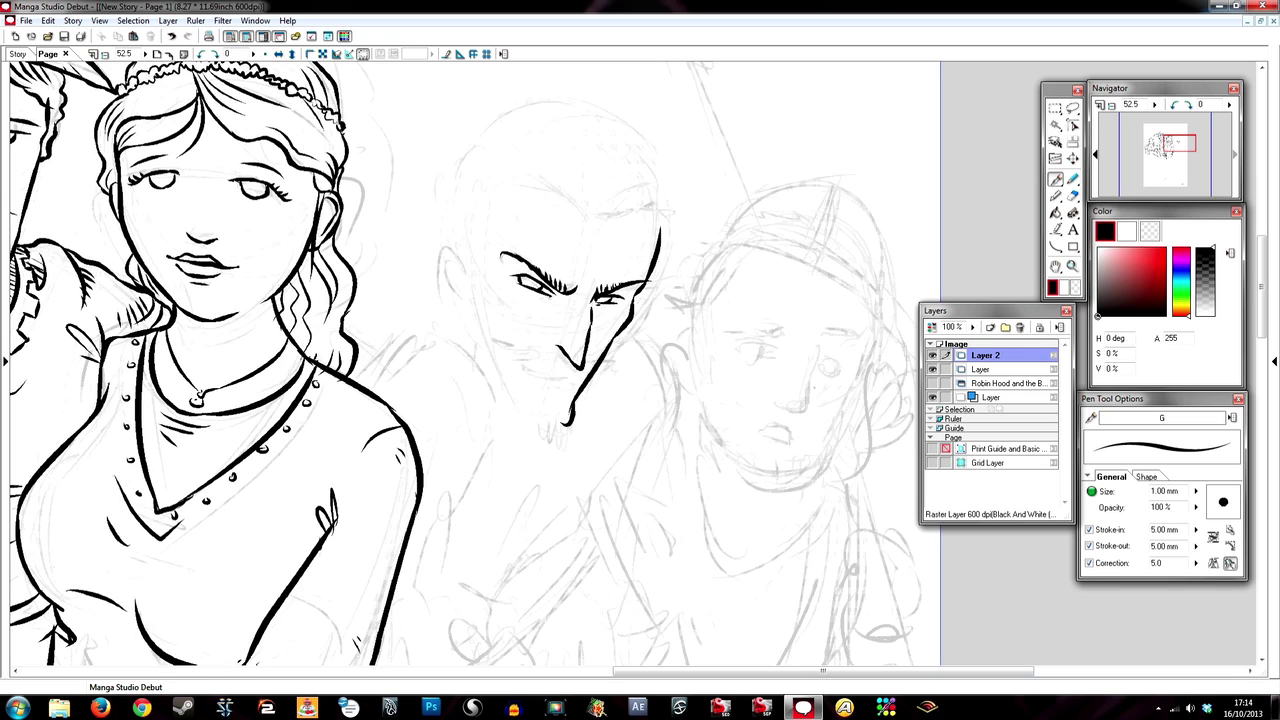
key("ctrl+z")
left_click_drag(514, 348, 572, 374)
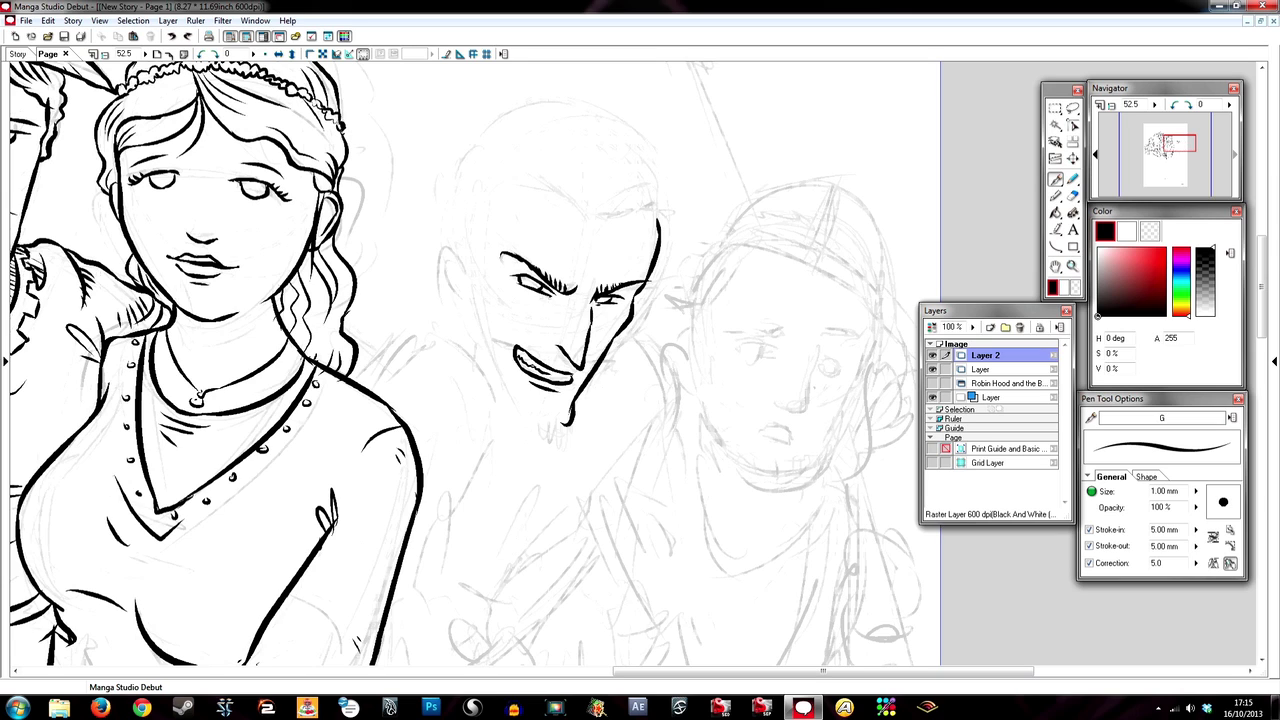
key("ctrl+z")
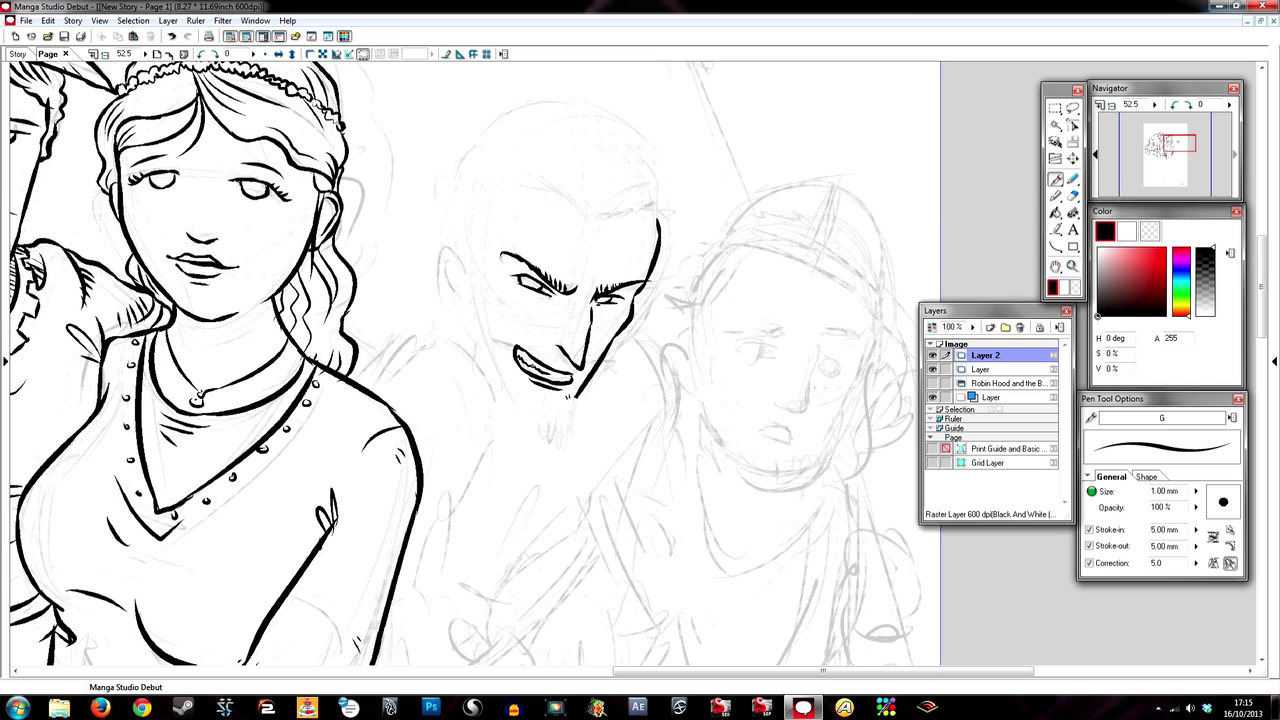
left_click_drag(562, 364, 624, 382)
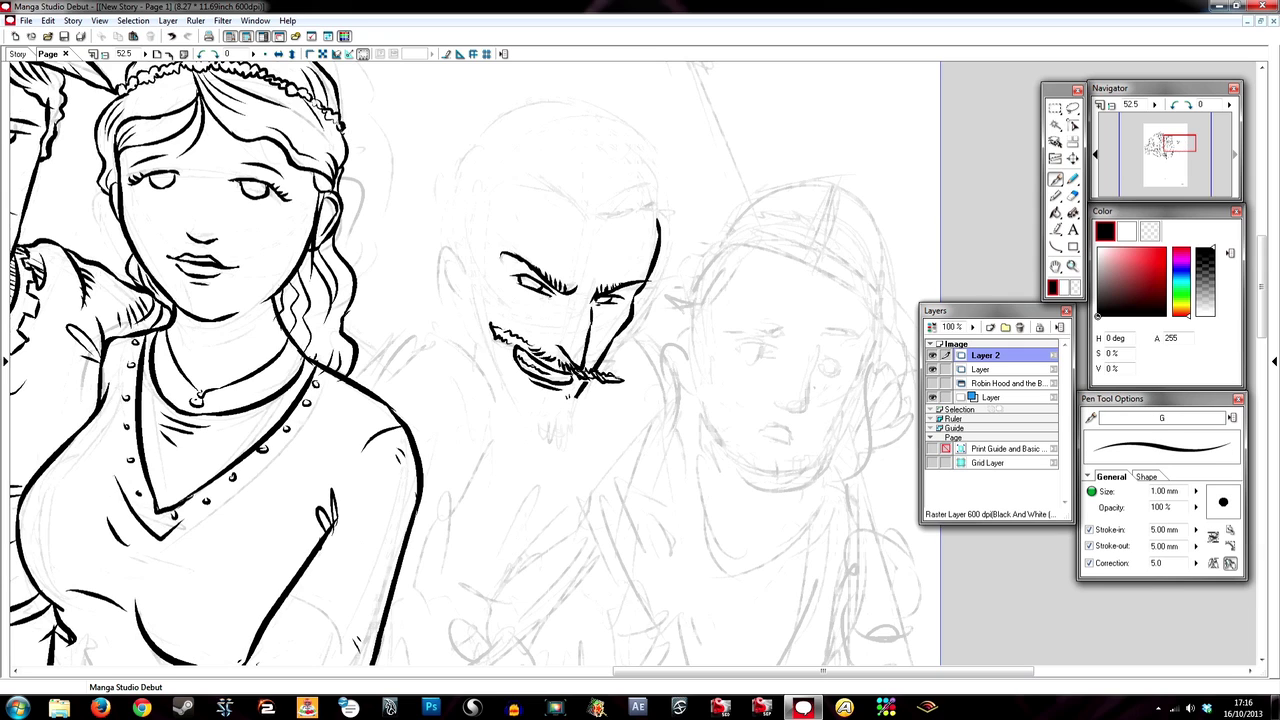
Redraw a curling moustache, hatch the beard and ink the left jaw line
key("ctrl+z")
key("ctrl+z")
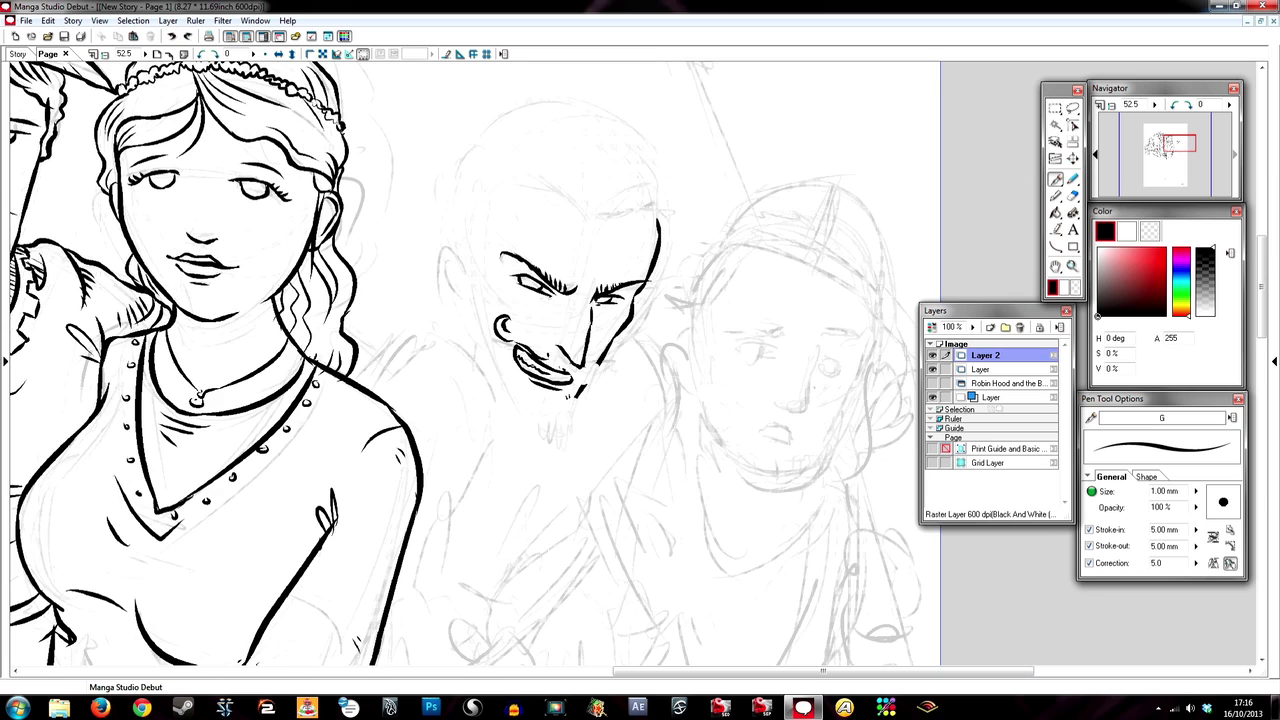
mouse_move(500, 318)
left_mouse_down()
mouse_move(614, 384)
mouse_move(548, 455)
left_mouse_up()
left_click_drag(514, 406, 548, 454)
left_click_drag(562, 410, 556, 442)
left_click_drag(520, 400, 544, 436)
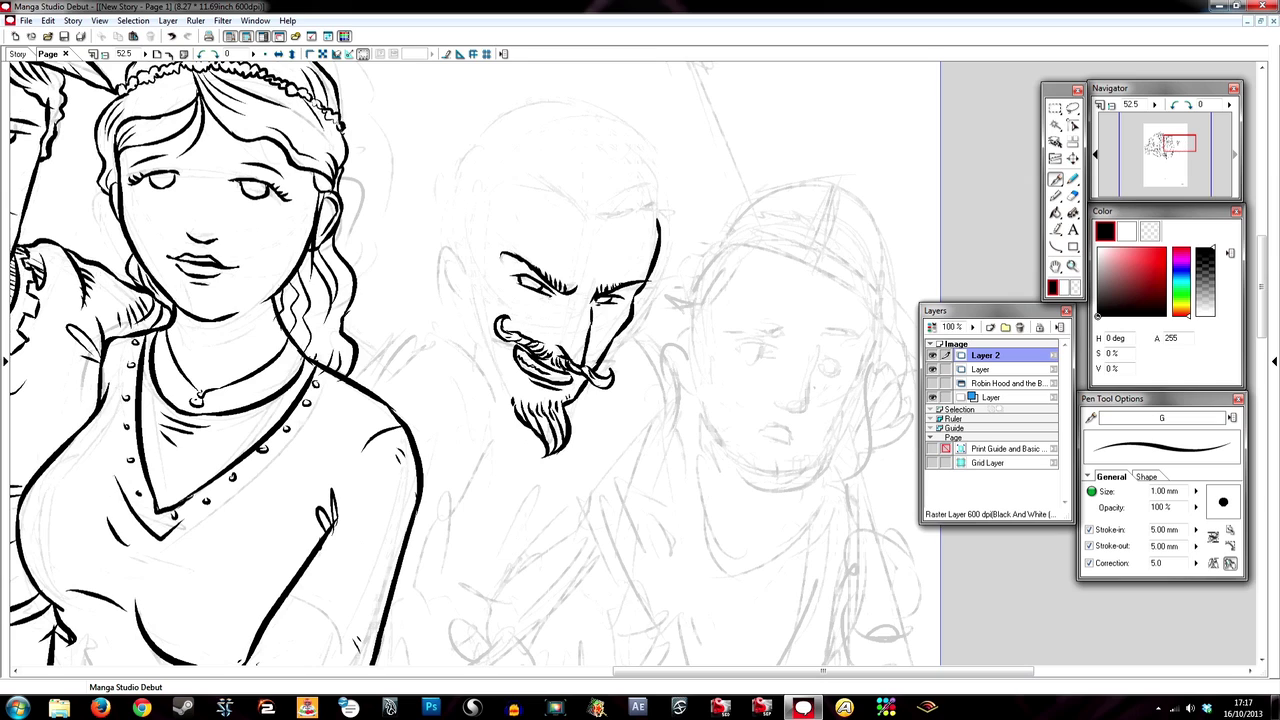
left_click_drag(475, 294, 507, 390)
Ink the hairline, left temple, forehead crease, mark beside the eye and the ear
left_click_drag(590, 220, 497, 187)
left_click_drag(488, 197, 476, 270)
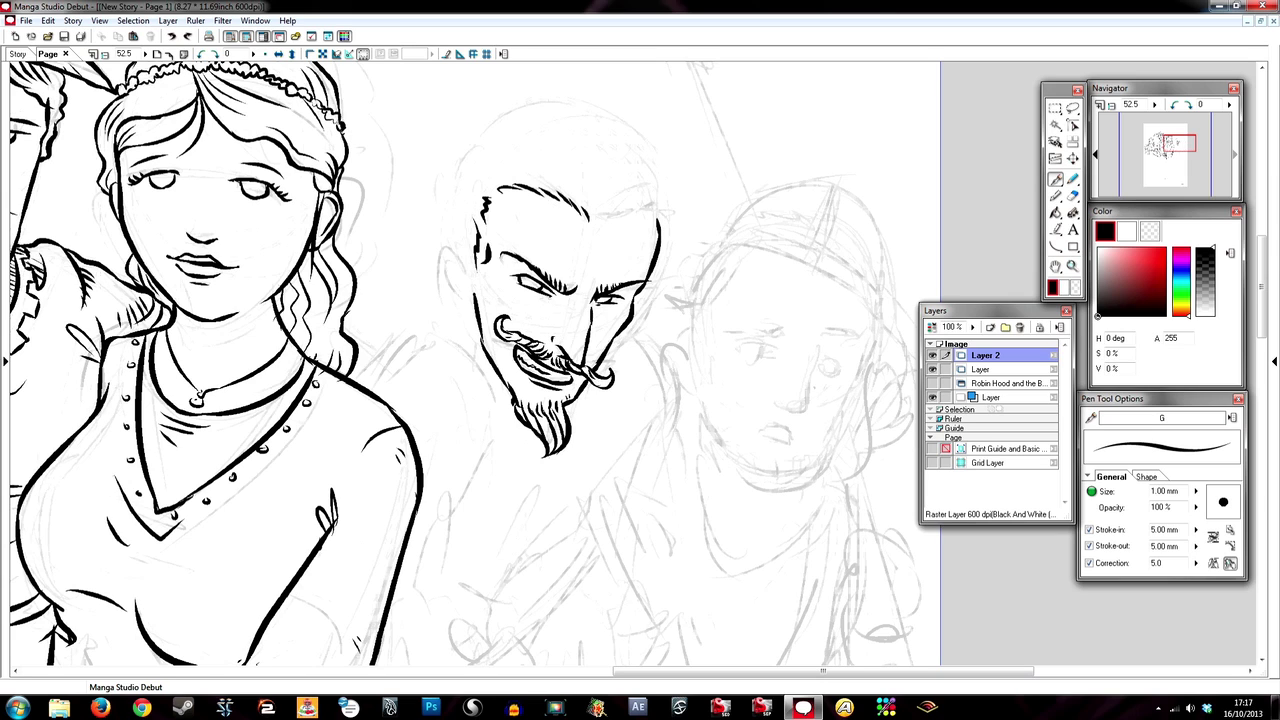
left_click_drag(592, 268, 606, 275)
left_click_drag(546, 229, 588, 246)
left_click_drag(470, 252, 474, 306)
Ink the skull outline and the combed-back hair strands
mouse_move(648, 160)
left_mouse_down()
mouse_move(660, 232)
mouse_move(450, 186)
mouse_move(442, 240)
left_mouse_up()
left_click_drag(596, 142, 614, 216)
mouse_move(550, 134)
left_mouse_down()
mouse_move(578, 210)
mouse_move(564, 196)
left_mouse_up()
left_click_drag(518, 150, 550, 192)
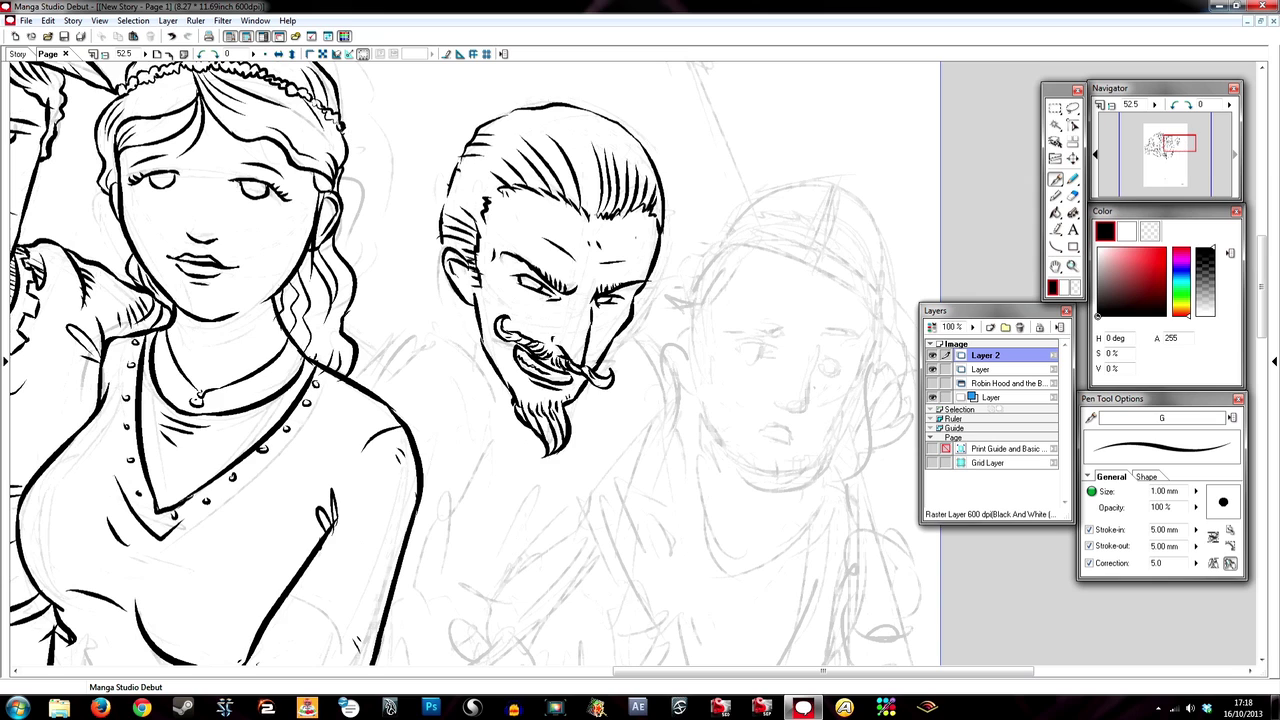
Ink both shoulders and the torso outline beneath the beard
left_click_drag(470, 318, 436, 420)
left_click_drag(500, 376, 468, 466)
left_click_drag(666, 336, 622, 412)
left_click_drag(434, 338, 378, 350)
key("ctrl+z")
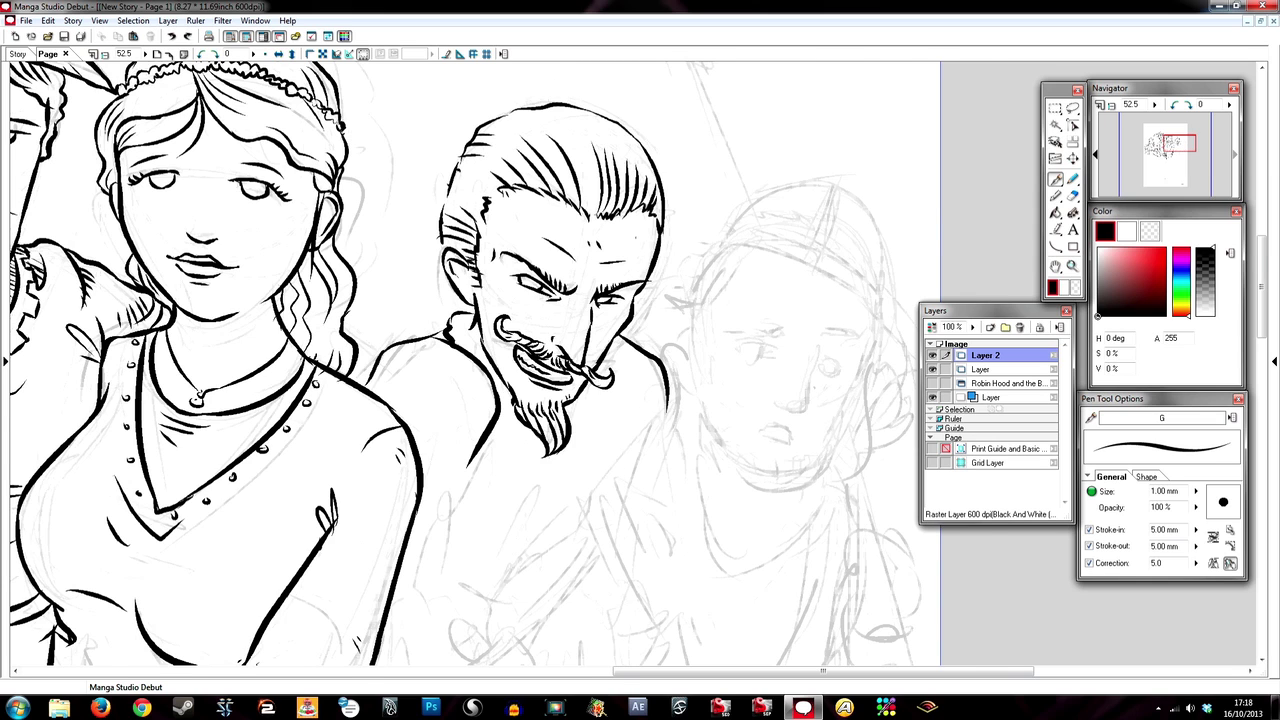
left_click_drag(500, 400, 538, 263)
left_click_drag(505, 200, 463, 160)
left_click_drag(526, 393, 561, 438)
left_click_drag(572, 340, 490, 446)
Ink the first hand, its wrist and the ruffled cuff
left_click_drag(592, 357, 607, 346)
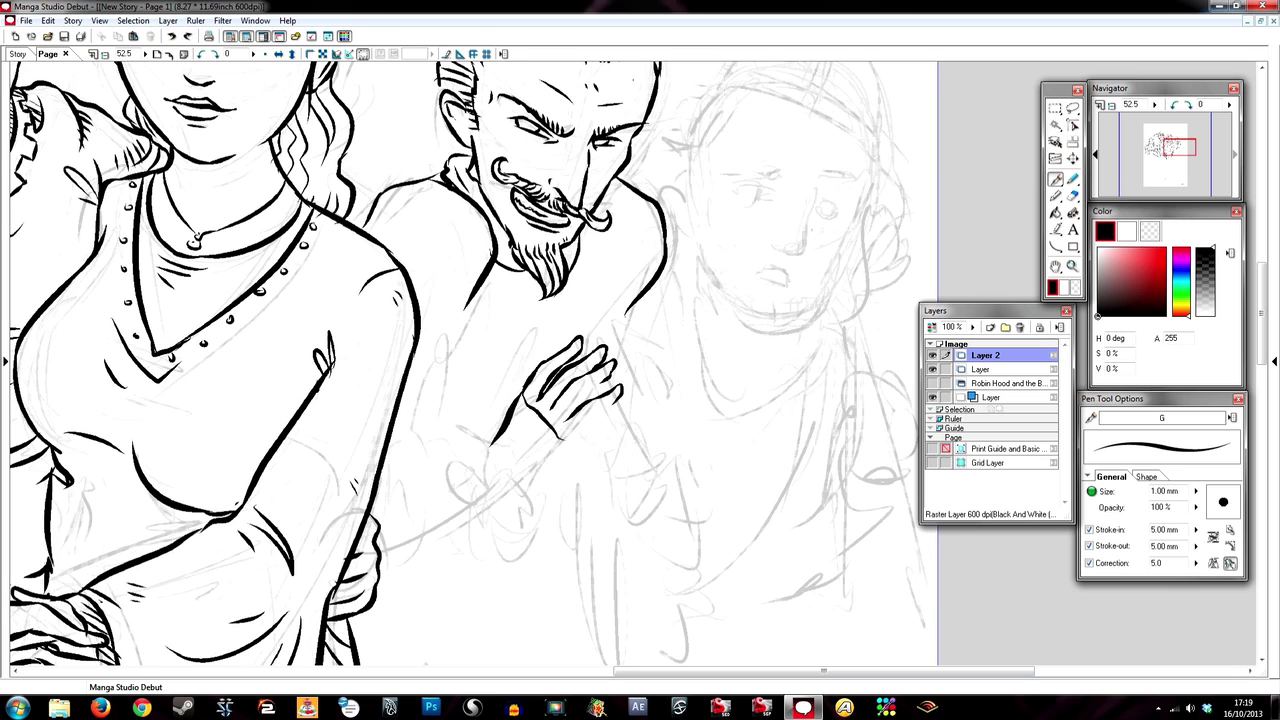
mouse_move(612, 403)
left_mouse_down()
mouse_move(560, 438)
mouse_move(524, 496)
left_mouse_up()
left_click_drag(510, 395, 468, 478)
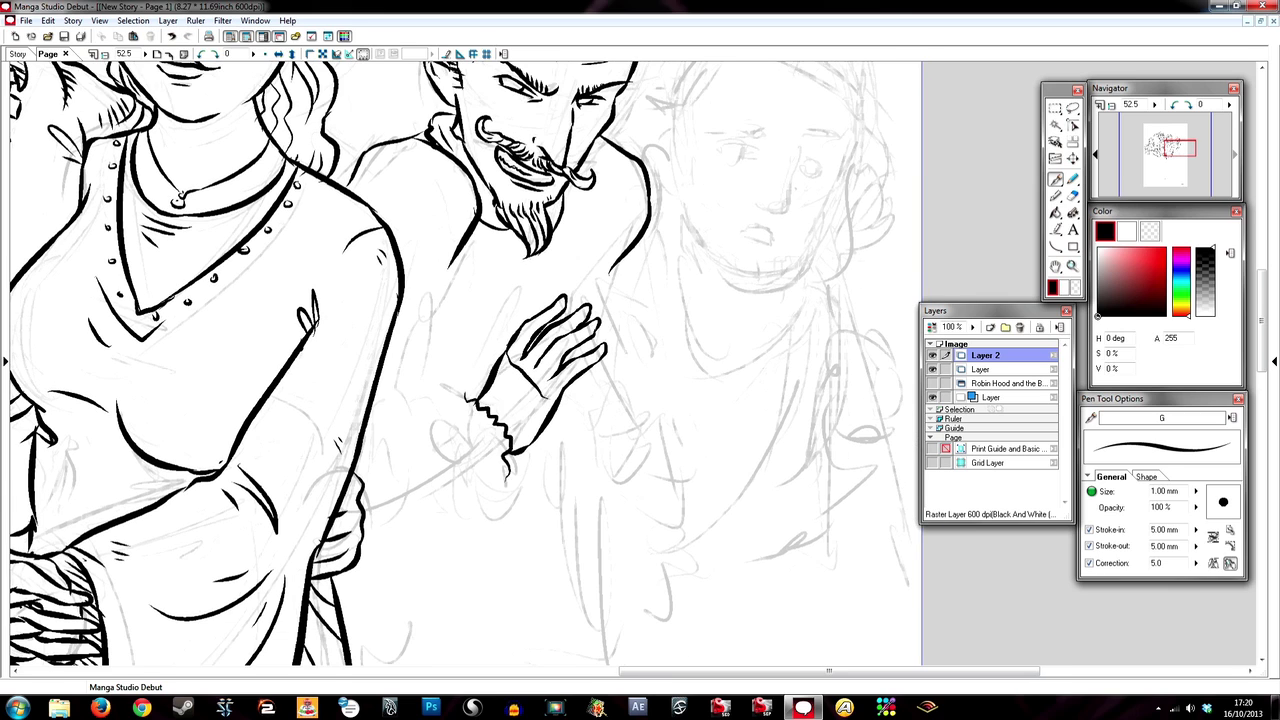
Lasso the inked first hand and scale it up to 109%
left_click_drag(448, 390, 500, 495)
left_click_drag(580, 285, 575, 300)
key("ctrl+t")
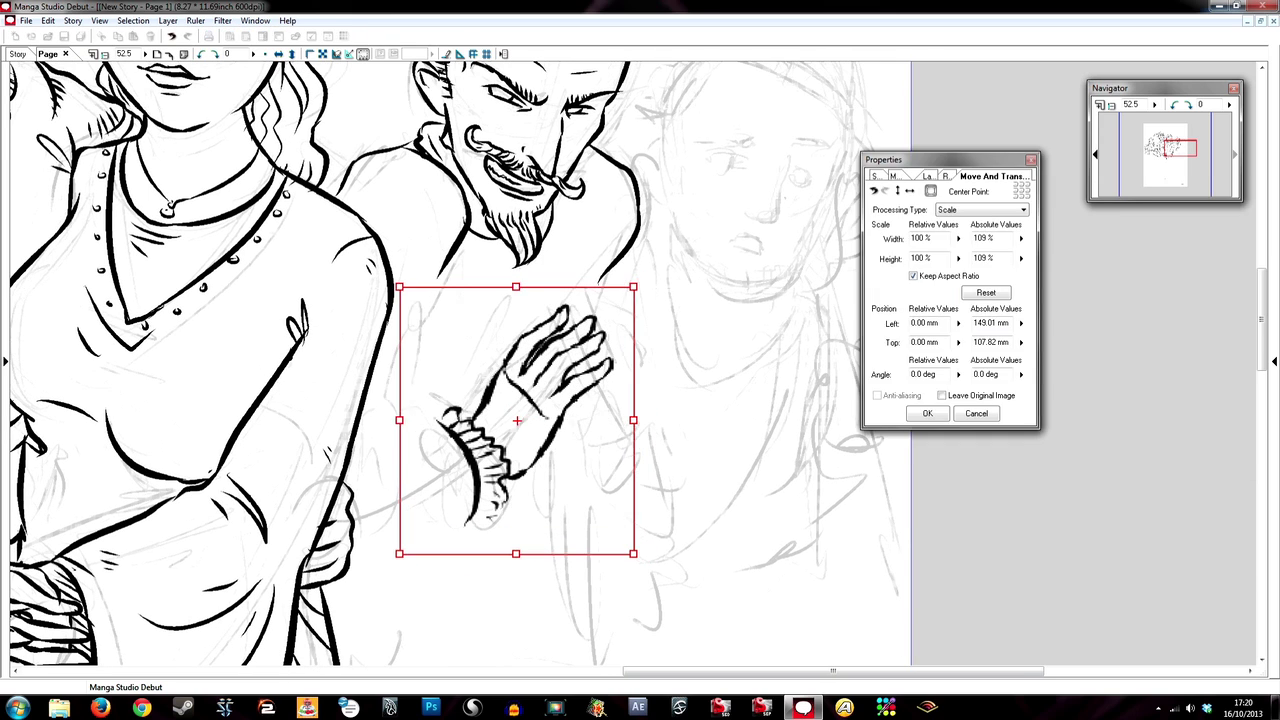
key("Return")
Ink the second hand's fingers and its ruffled cuff
left_click_drag(590, 320, 640, 446)
key("ctrl+z")
left_click_drag(600, 345, 622, 462)
left_click_drag(556, 432, 606, 476)
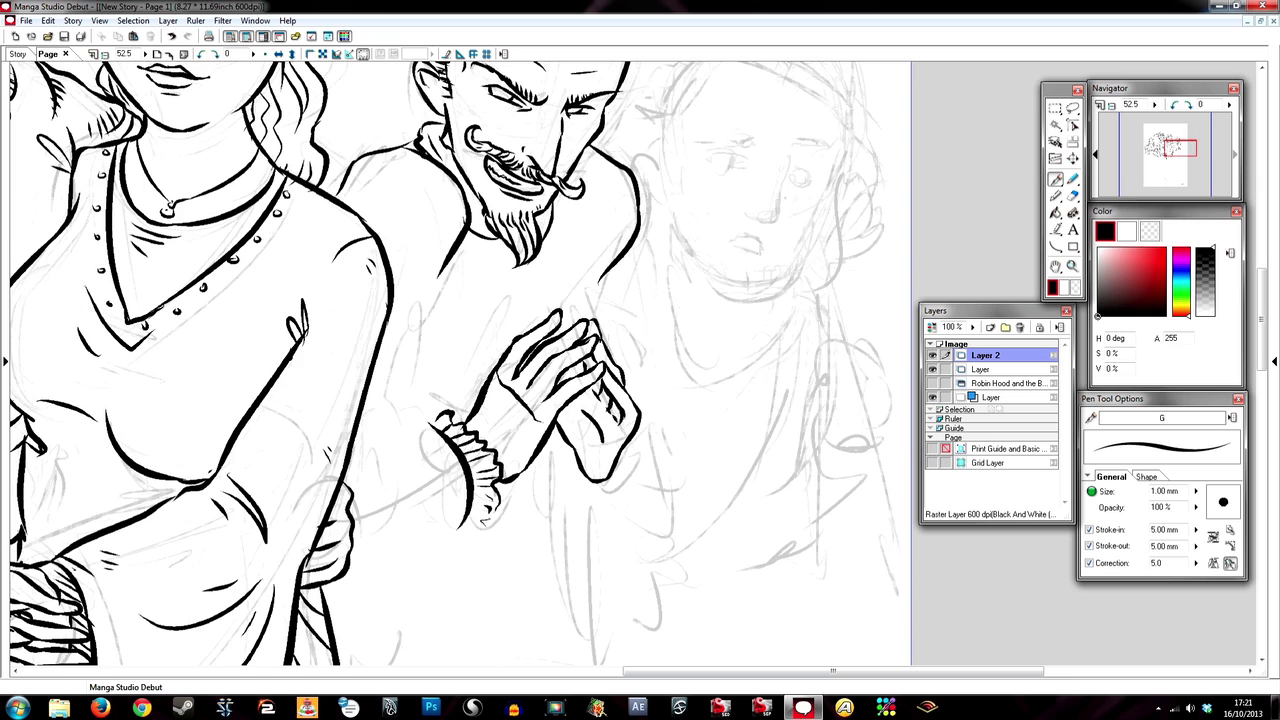
mouse_move(593, 424)
left_mouse_down()
mouse_move(553, 398)
mouse_move(560, 482)
left_mouse_up()
left_click_drag(508, 435, 557, 473)
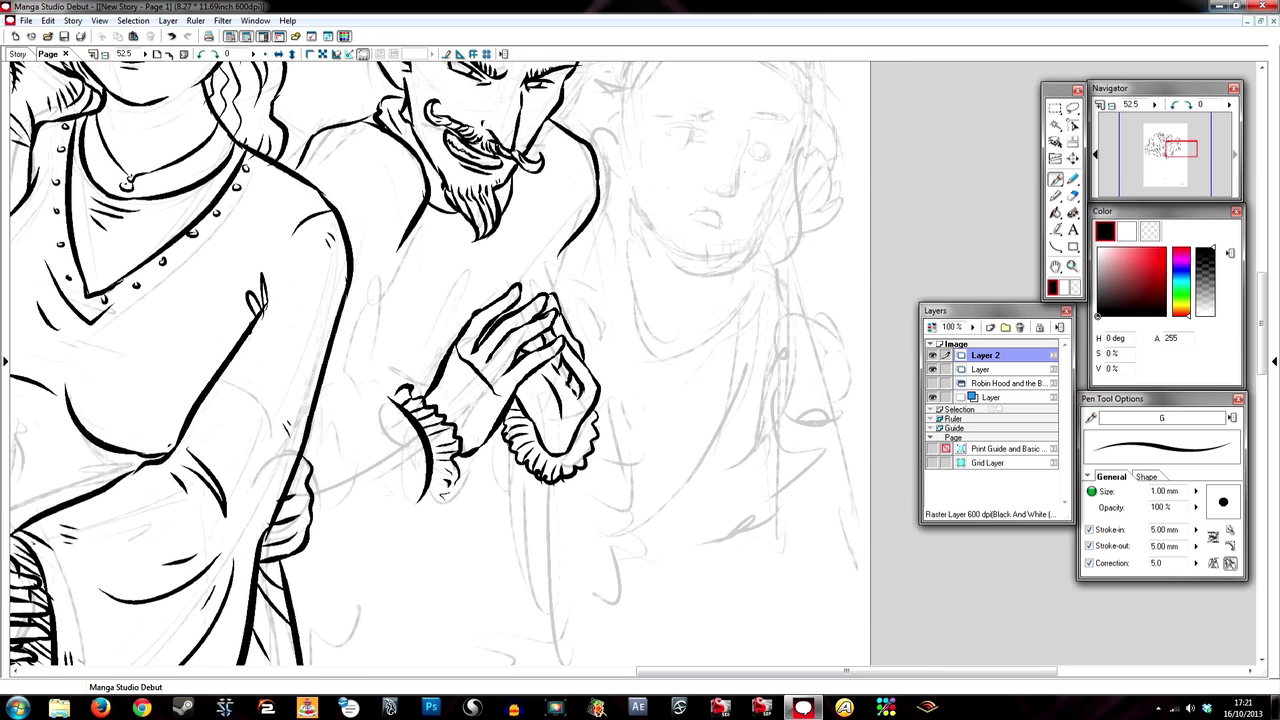
Ink the sleeve outline, its fold lines and bottom edge below the cuff
left_click_drag(405, 240, 322, 414)
left_click_drag(320, 528, 416, 502)
left_click_drag(336, 396, 388, 388)
left_click_drag(340, 392, 322, 422)
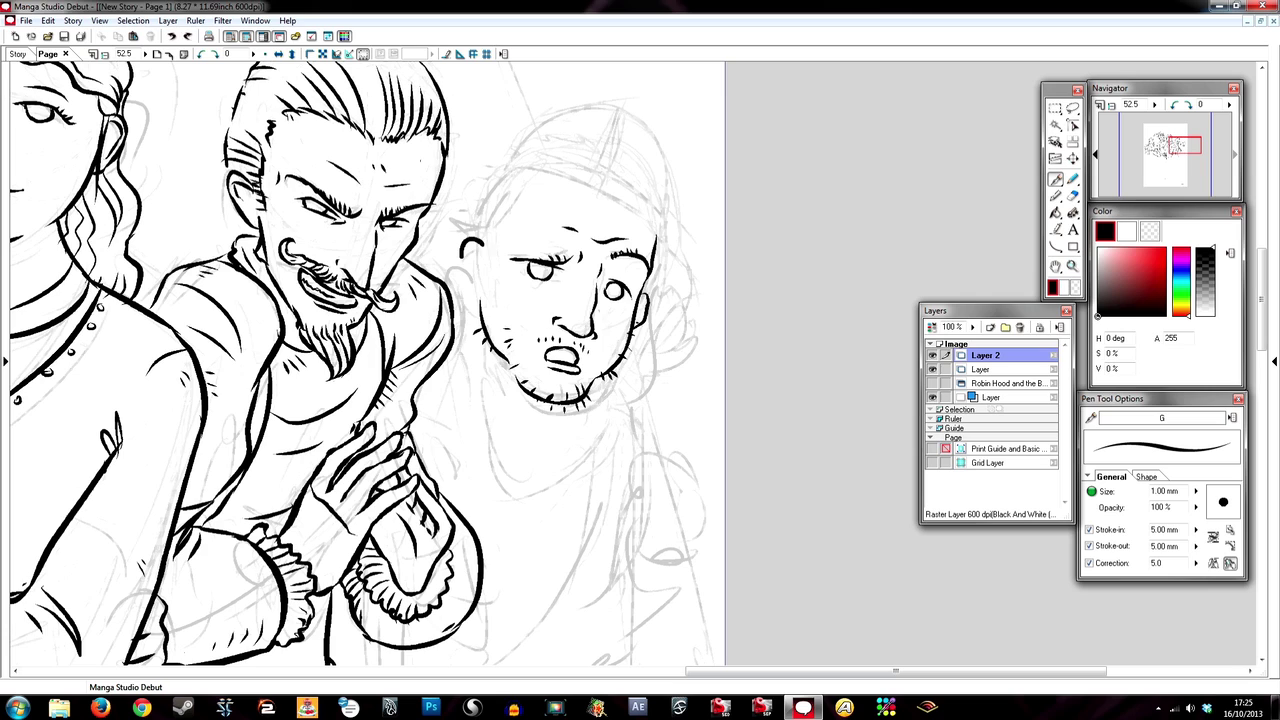
Ink the right-hand man's ear with inner detail, his collar and neckline
left_click_drag(463, 256, 481, 298)
left_click_drag(472, 262, 484, 288)
left_click_drag(615, 365, 525, 405)
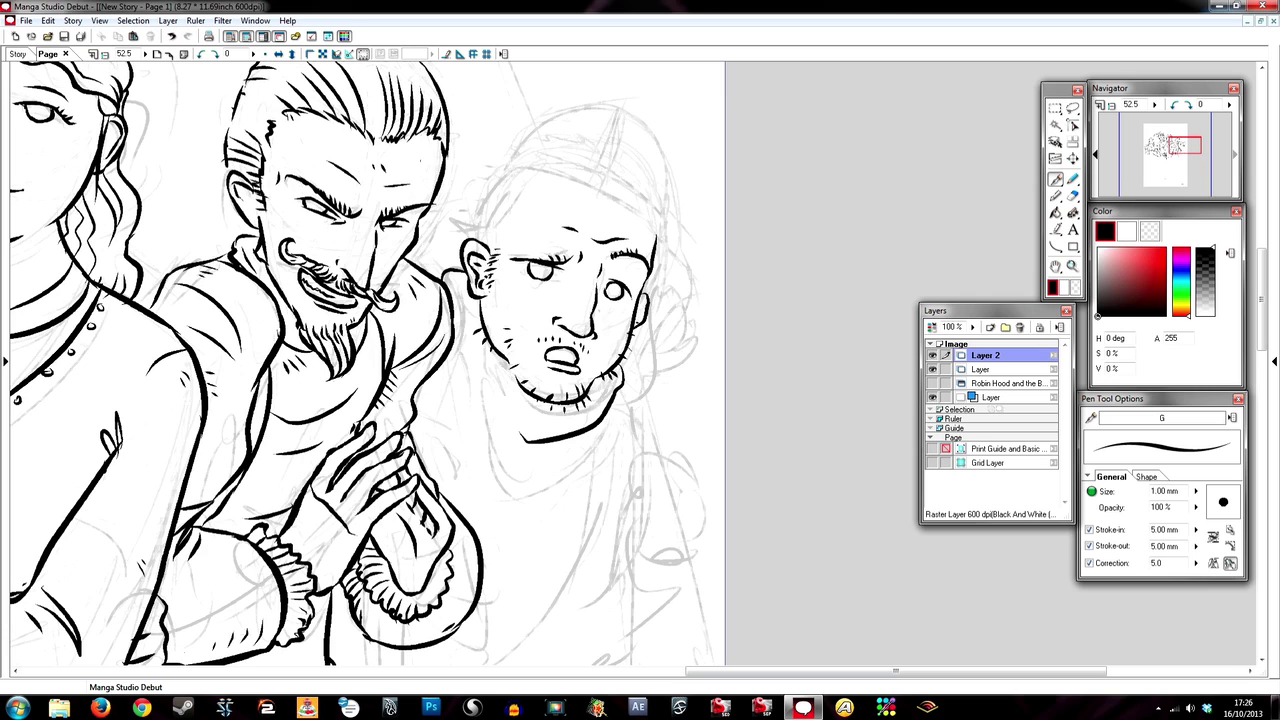
left_click_drag(455, 278, 500, 400)
mouse_move(470, 340)
left_mouse_down()
mouse_move(520, 440)
mouse_move(610, 415)
left_mouse_up()
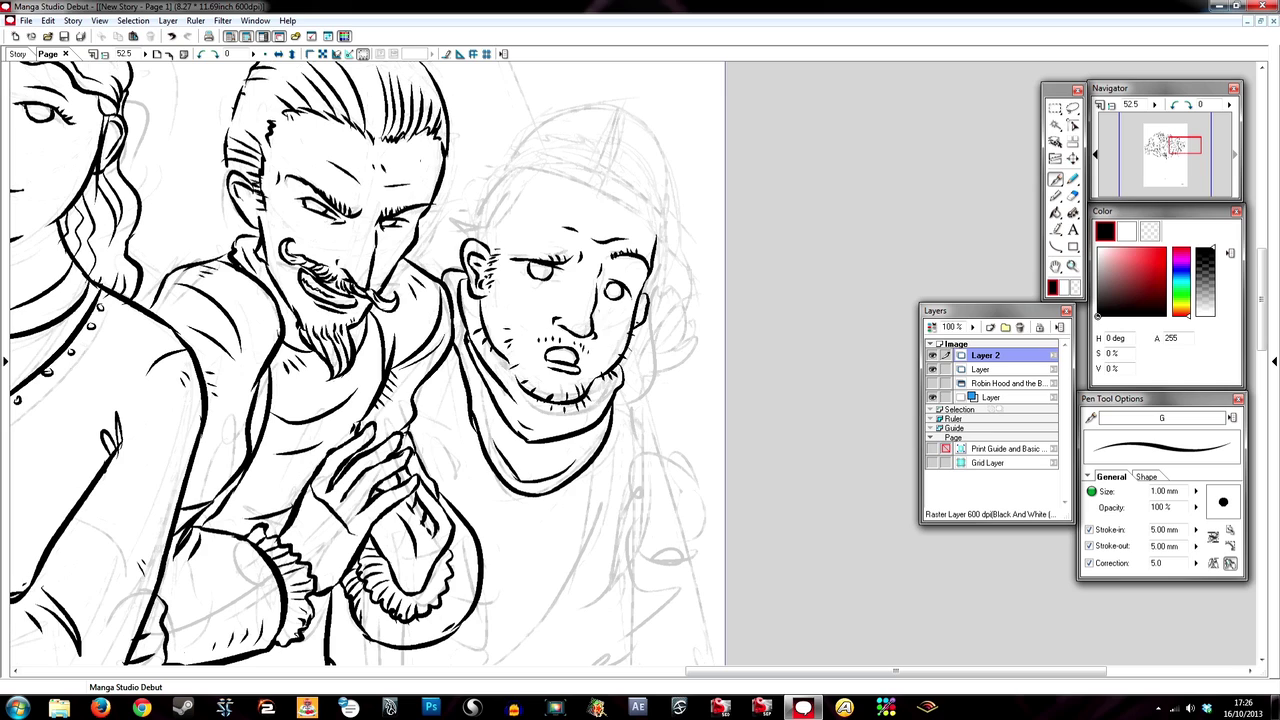
Ink the beanie's band, dome and two seams, plus hair beside his face
mouse_move(658, 236)
left_mouse_down()
mouse_move(488, 190)
mouse_move(666, 224)
left_mouse_up()
mouse_move(498, 168)
left_mouse_down()
mouse_move(590, 112)
mouse_move(668, 218)
left_mouse_up()
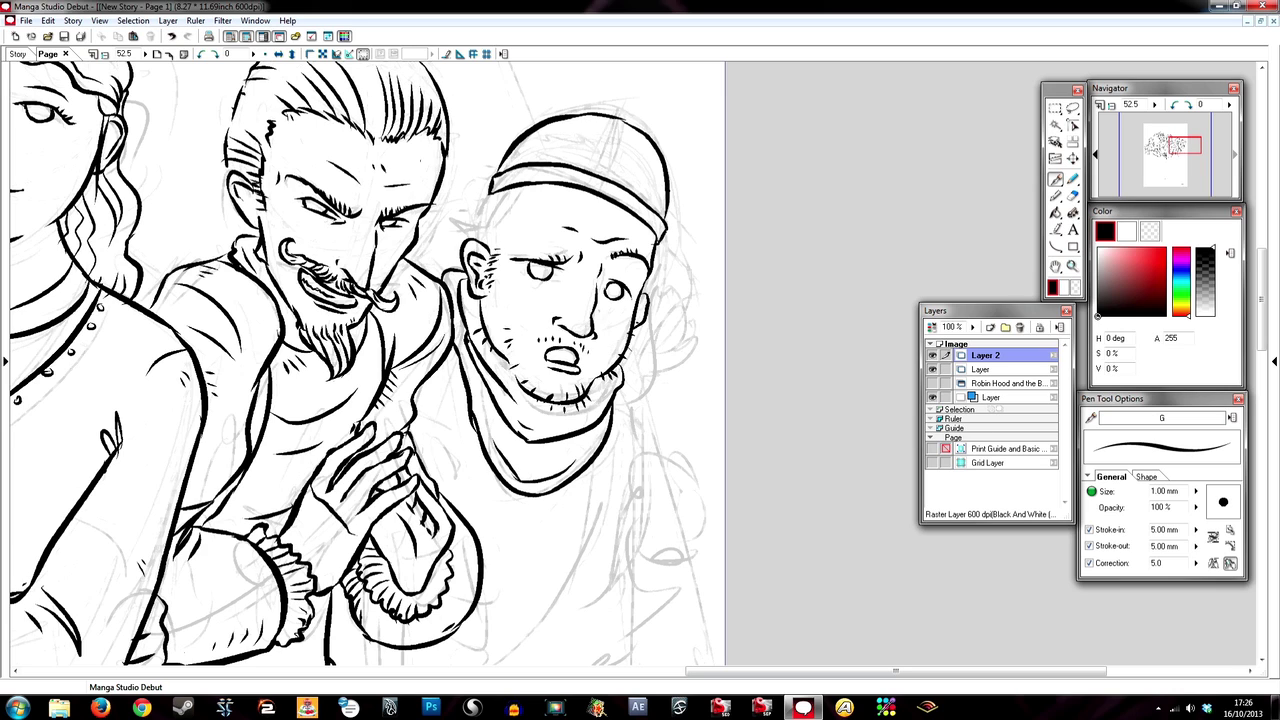
left_click_drag(624, 122, 606, 176)
left_click_drag(610, 118, 592, 170)
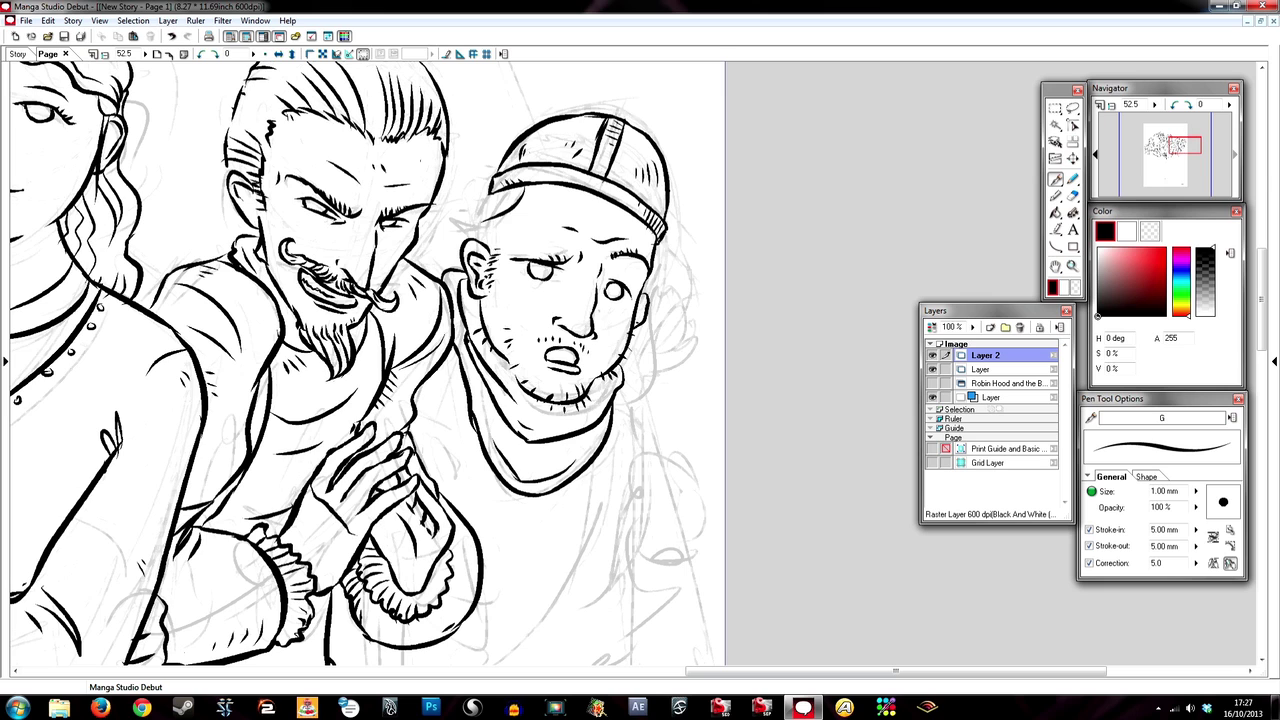
mouse_move(496, 188)
left_mouse_down()
mouse_move(471, 236)
mouse_move(516, 212)
left_mouse_up()
left_click_drag(664, 246, 656, 344)
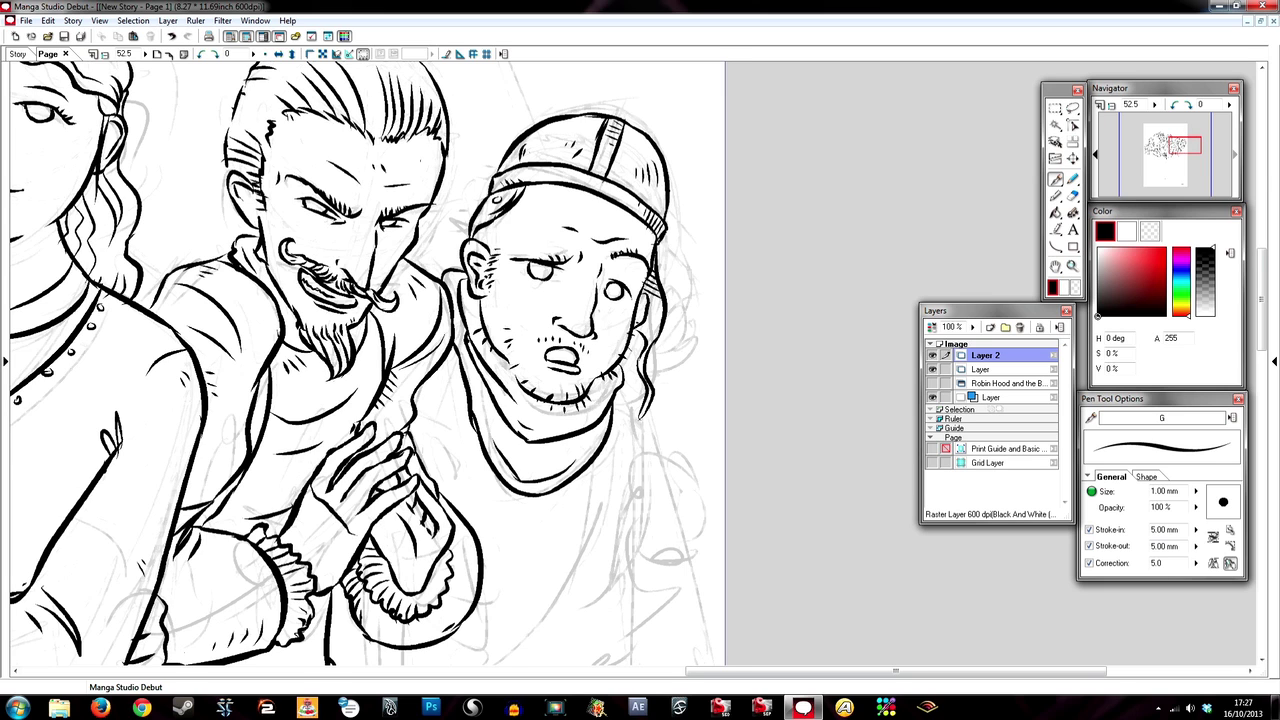
Ink the spear shaft, redrawn once, and the spearhead at its top
scroll(367, 363, "down", 1)
scroll(367, 363, "down", 1)
scroll(367, 363, "down", 1)
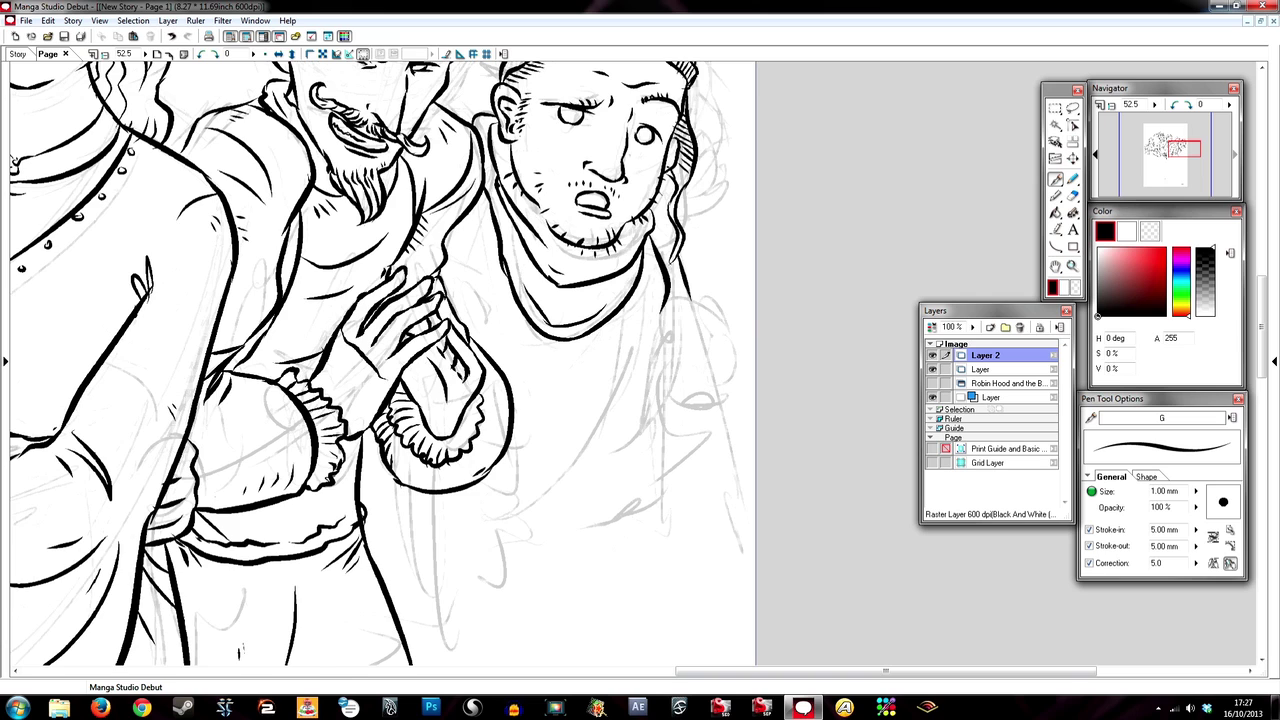
scroll(400, 360, "up", 5)
left_click_drag(550, 112, 612, 244)
key("ctrl+z")
left_click_drag(548, 112, 610, 246)
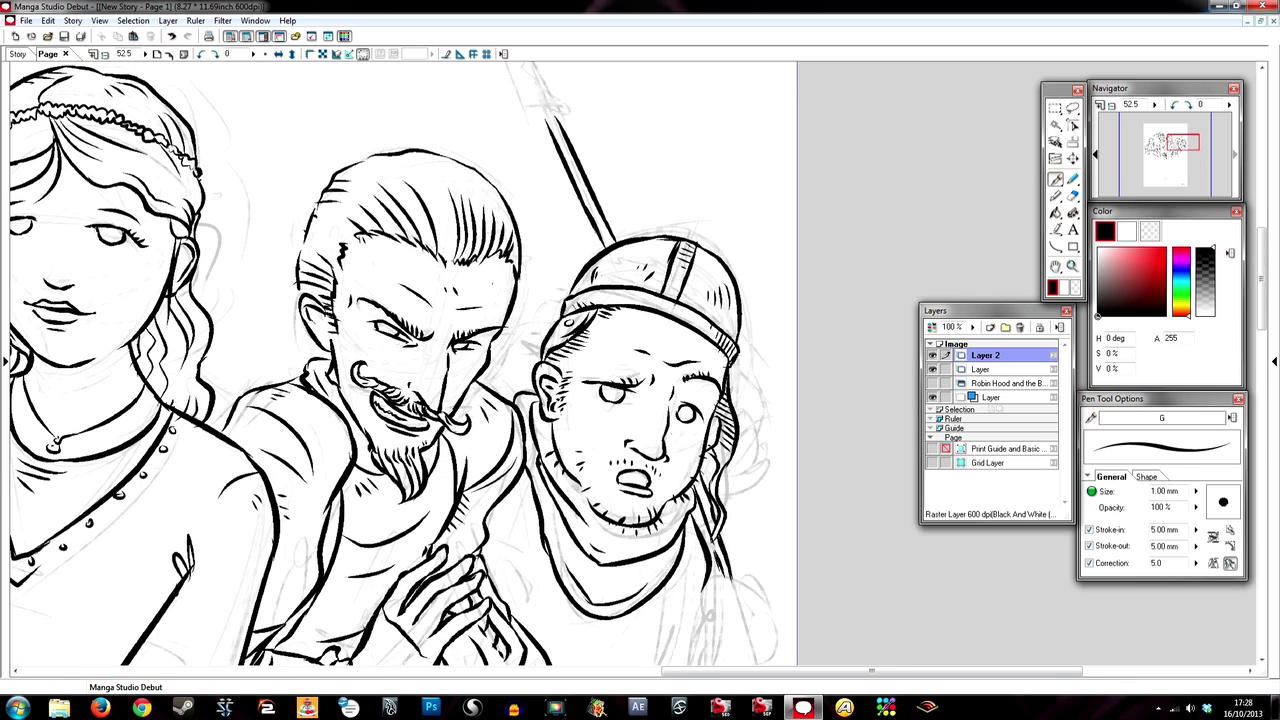
scroll(400, 360, "up", 1)
left_click_drag(558, 160, 586, 176)
left_click_drag(545, 100, 562, 160)
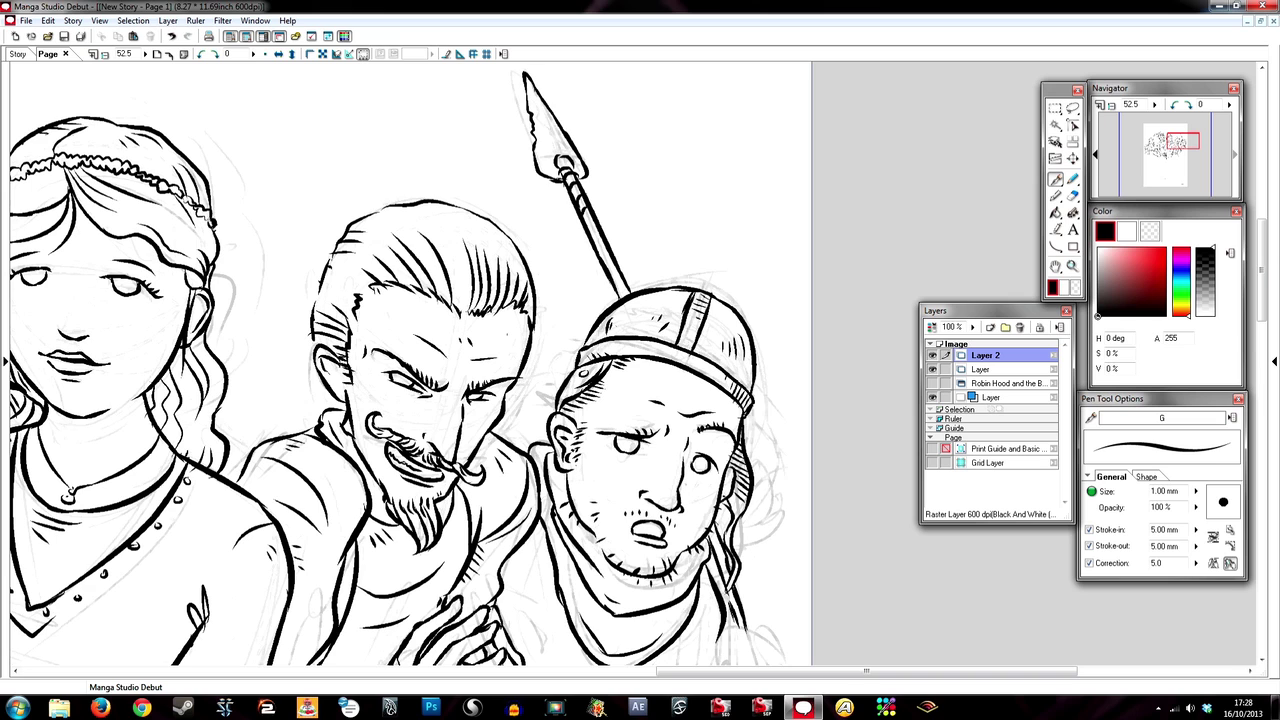
Ink the spear shaft below the gripping hand and the right man's torso outline
left_click_drag(735, 658, 668, 370)
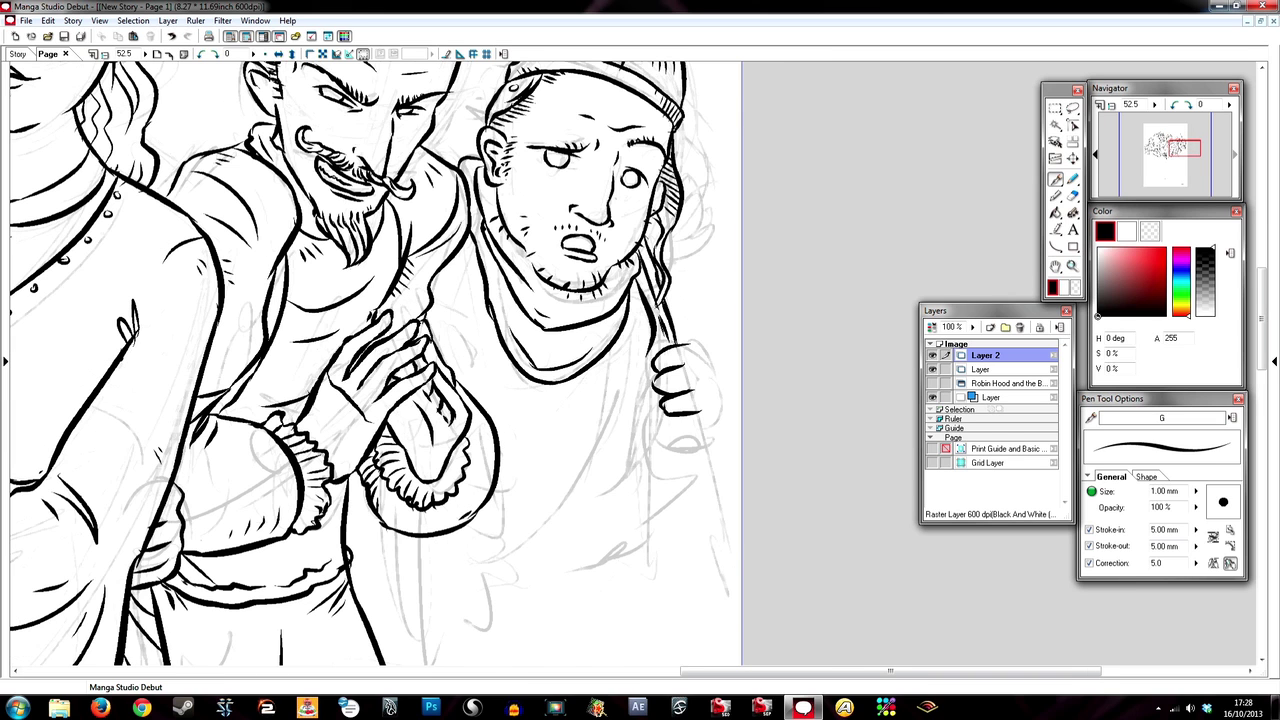
left_click_drag(697, 428, 742, 576)
left_click_drag(400, 360, 448, 350)
left_click_drag(695, 340, 500, 545)
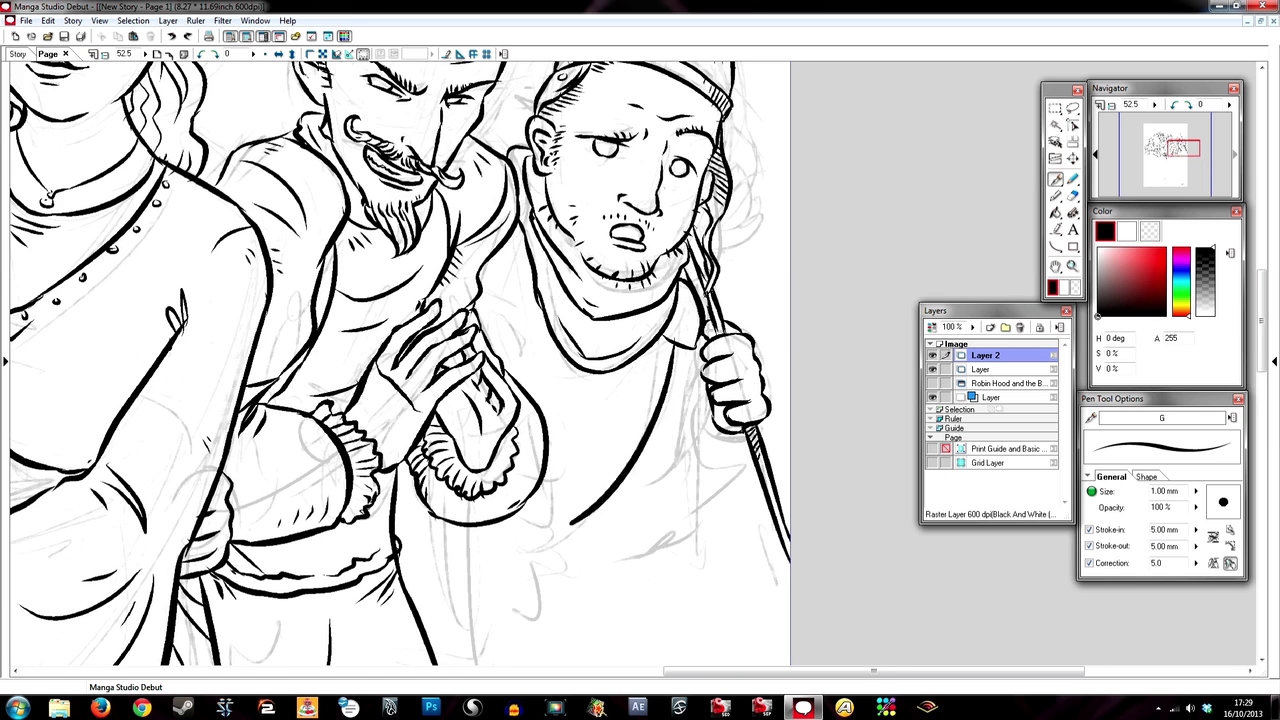
left_click_drag(400, 360, 442, 280)
left_click_drag(500, 360, 482, 414)
left_click_drag(772, 440, 655, 535)
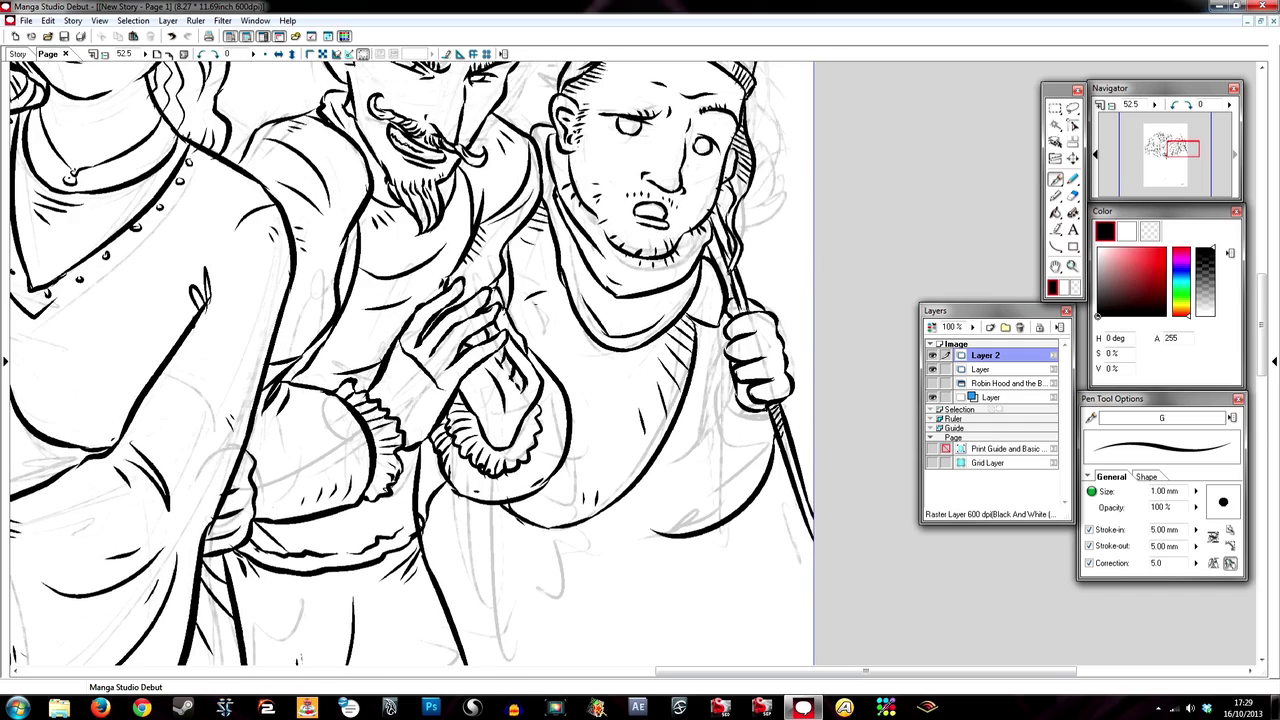
scroll(410, 360, "down", 2)
Zoom out to 19.9% and show the Robin Hood background layer with its title scroll
scroll(410, 360, "down", 3)
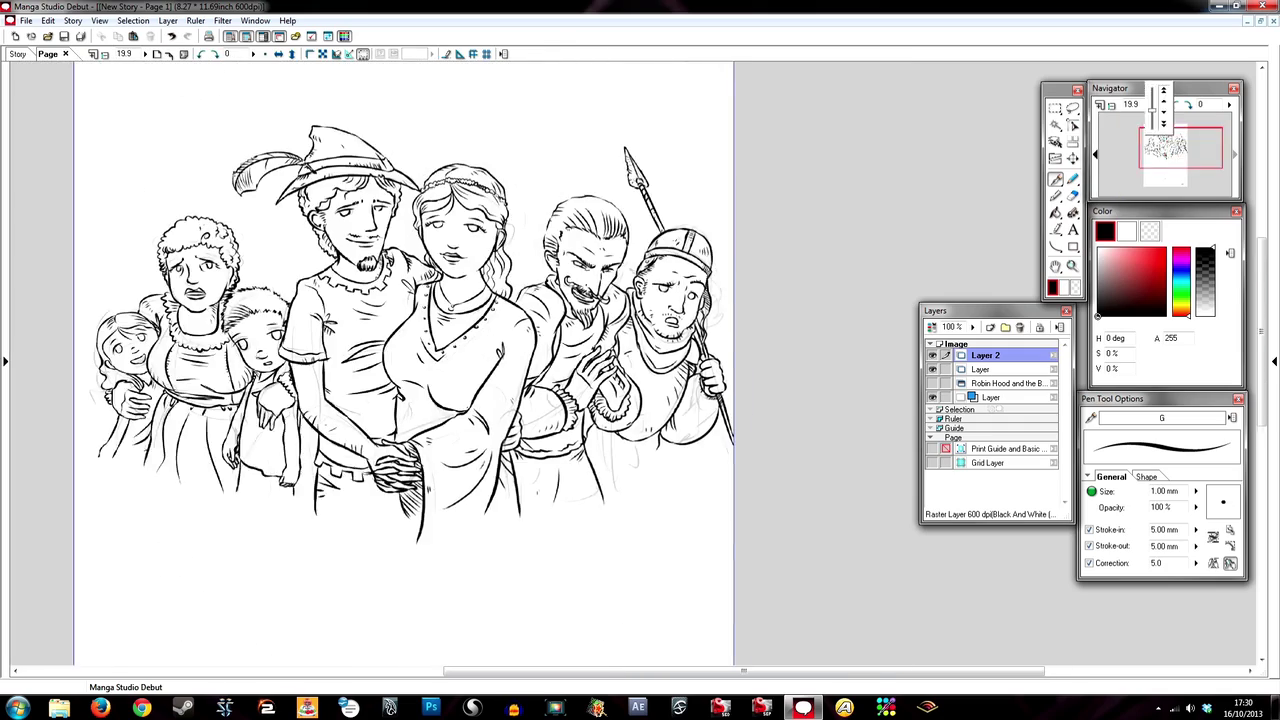
left_click(933, 383)
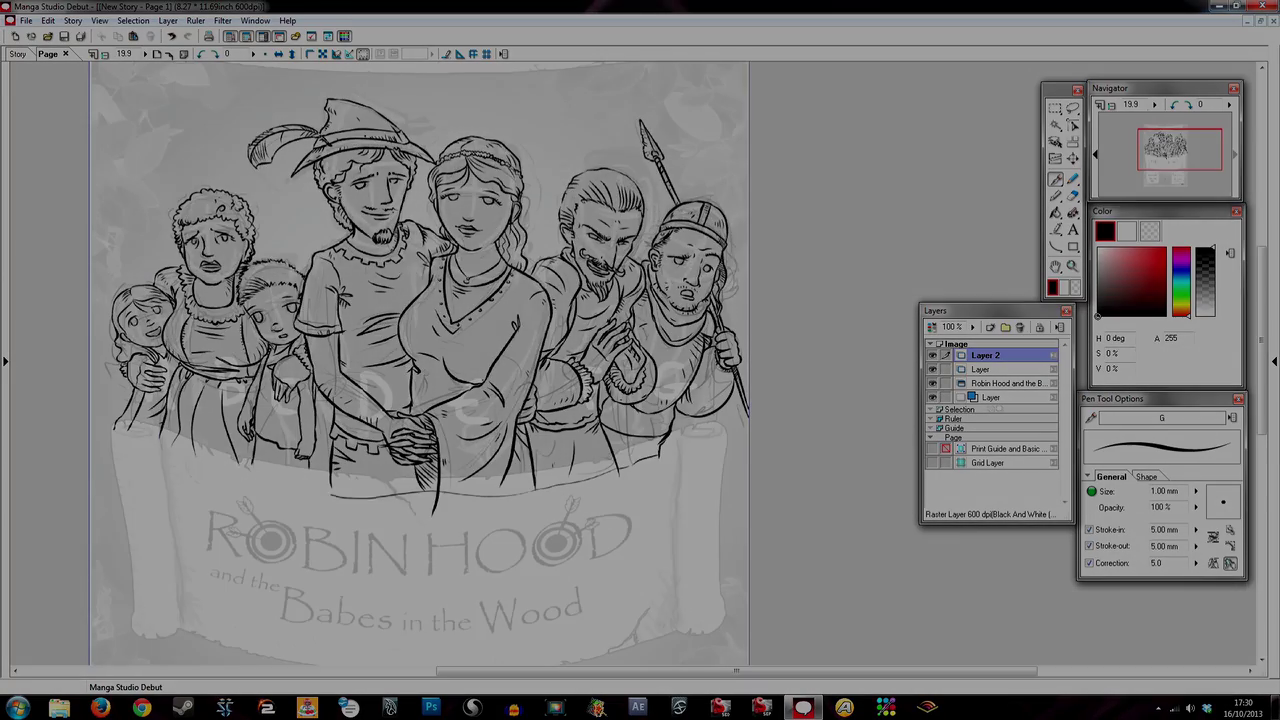